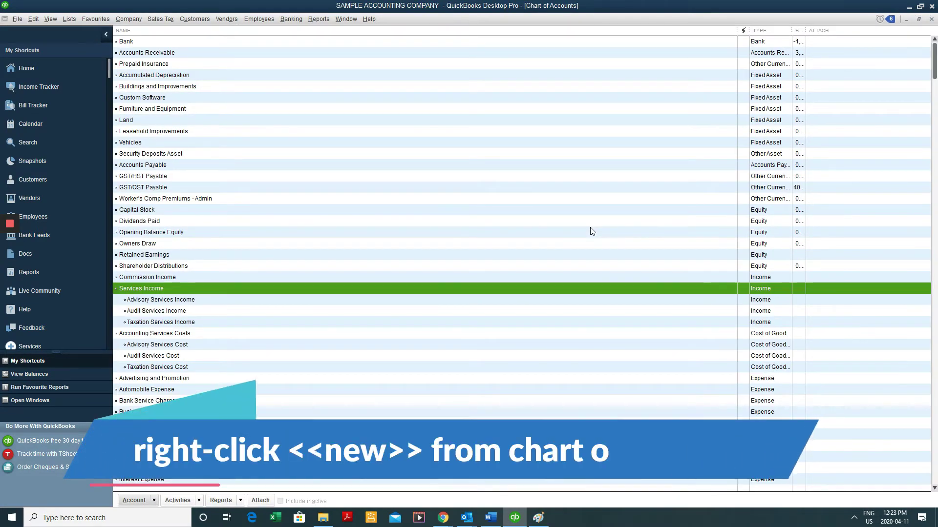
Begin a new Income account named "Bla bla bla", mark it as a subaccount and open the choice of parent accounts.
key(ctrl+n)
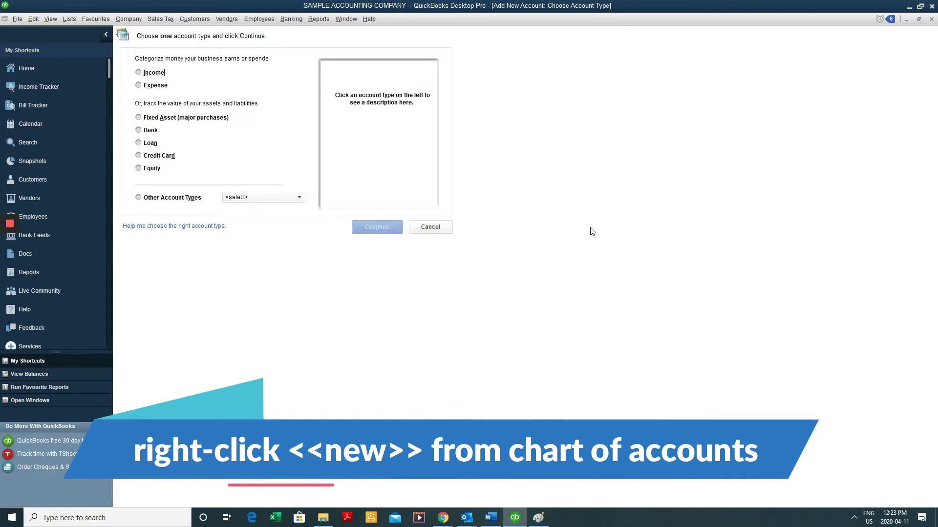
click(153, 73)
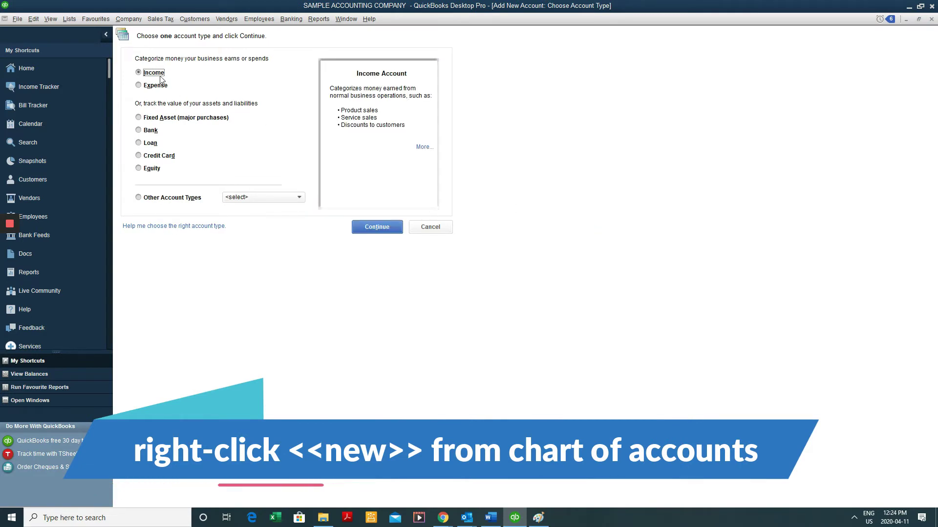
click(377, 227)
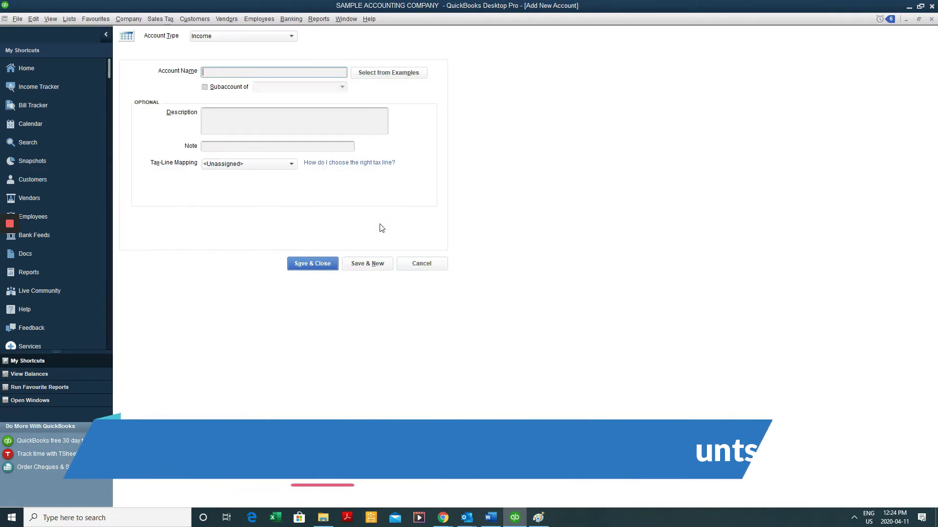
text(Bla bla bla)
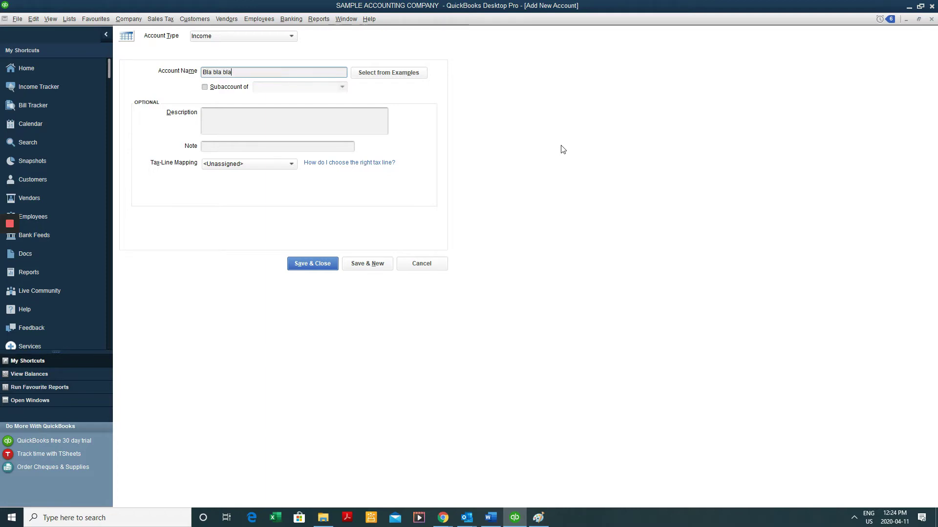
drag(278, 71, 52, 72)
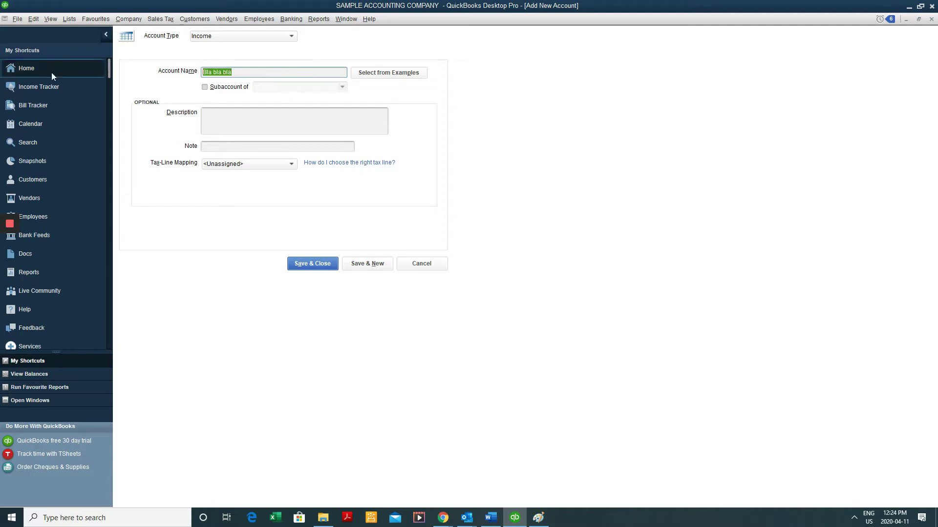
click(219, 90)
click(343, 87)
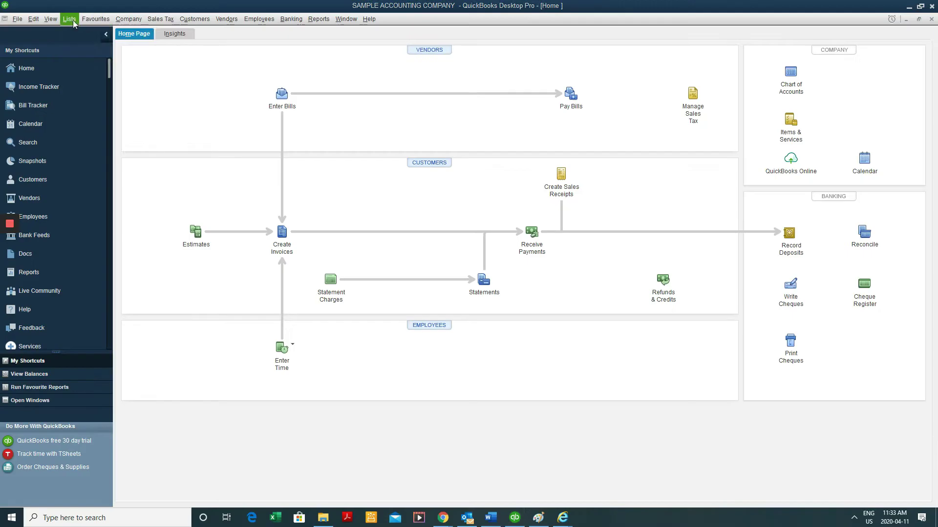
From the item list, start a new item of type Service and name it Advisory.
click(72, 21)
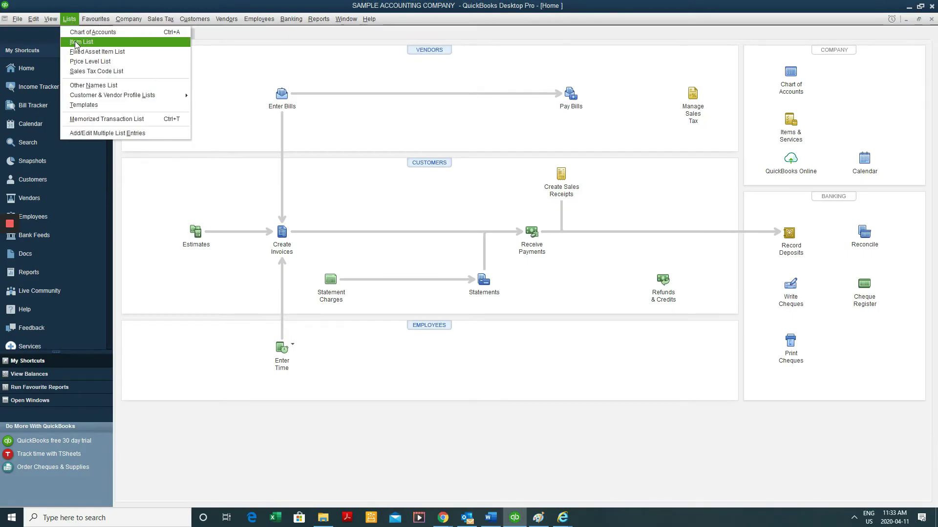
click(76, 43)
right_click(263, 156)
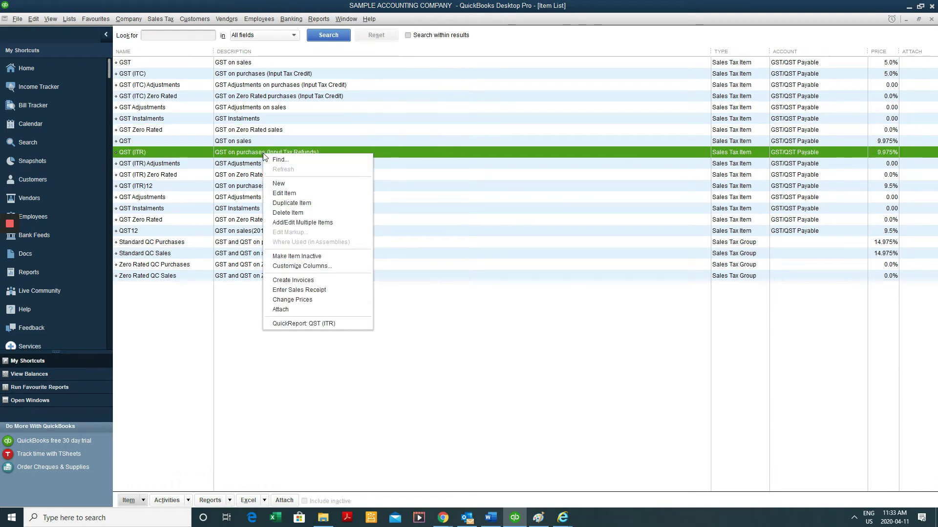
click(280, 185)
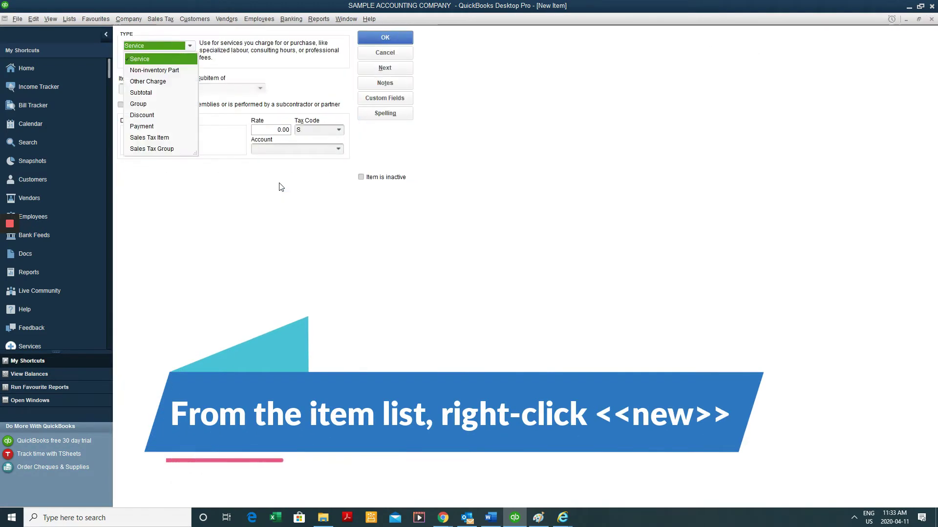
click(189, 44)
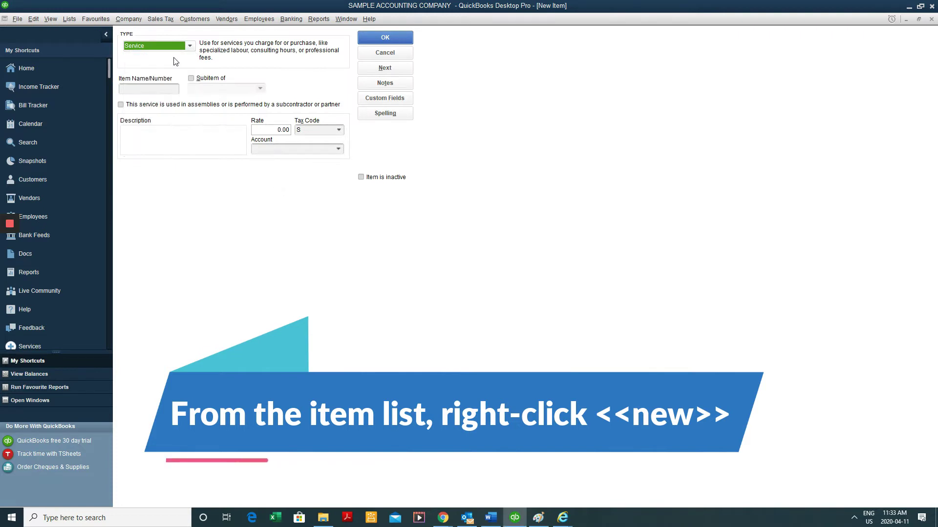
click(156, 87)
text(Advisor)
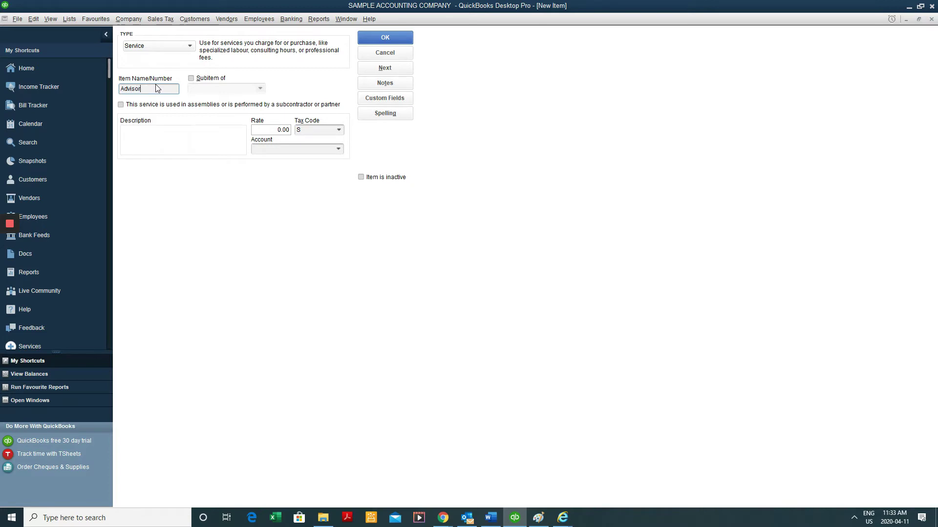
Copy the Advisory item's name into its description and complete the description as "Advisory Services".
key(shift+Left)
key(shift+Left)
key(shift+Left)
key(shift+Left)
key(shift+Left)
key(shift+Left)
key(shift+Left)
key(shift+Left)
key(ctrl+c)
key(Tab)
key(Tab)
key(Tab)
key(ctrl+v)
text(Services)
Give the Advisory item a rate of 200 and the Advisory Services Income account, and save it.
key(Tab)
text(200)
key(Tab)
key(Tab)
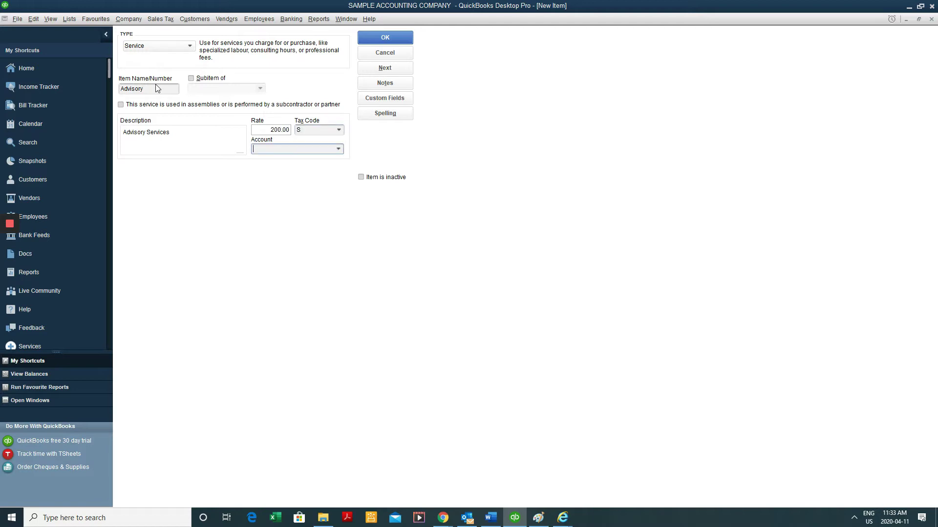
text(Accounts Payable)
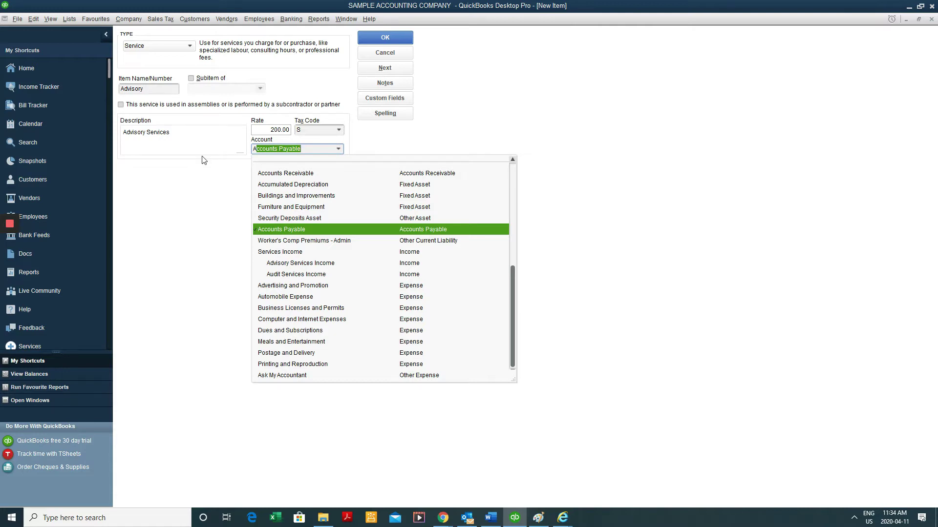
click(513, 281)
mouse_move(513, 282)
mouse_down()
mouse_move(511, 186)
mouse_move(504, 289)
mouse_up()
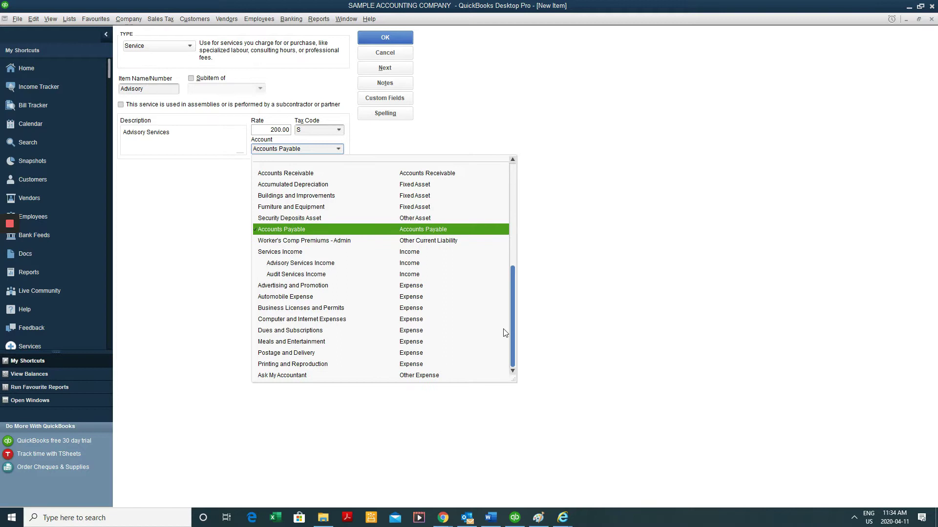
click(371, 264)
click(379, 39)
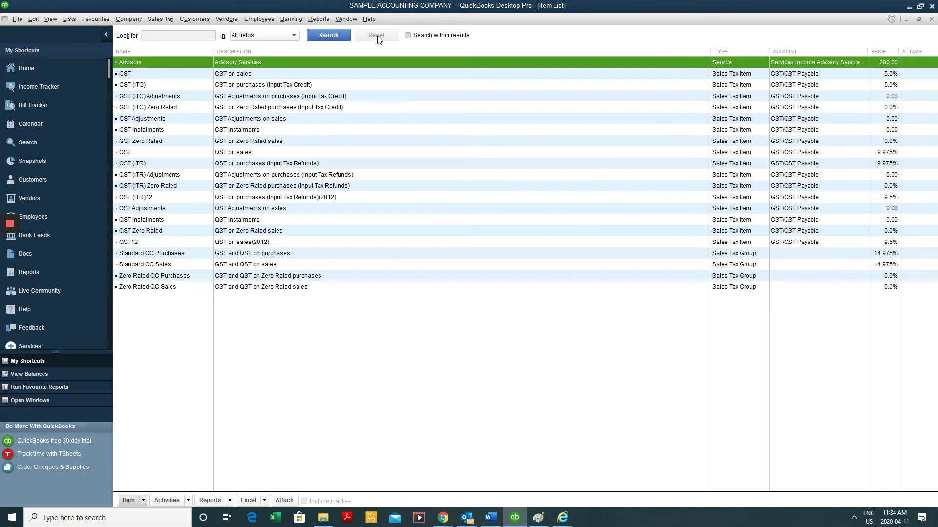
Start another new Service item named Audit with the description "Audit Services".
right_click(306, 73)
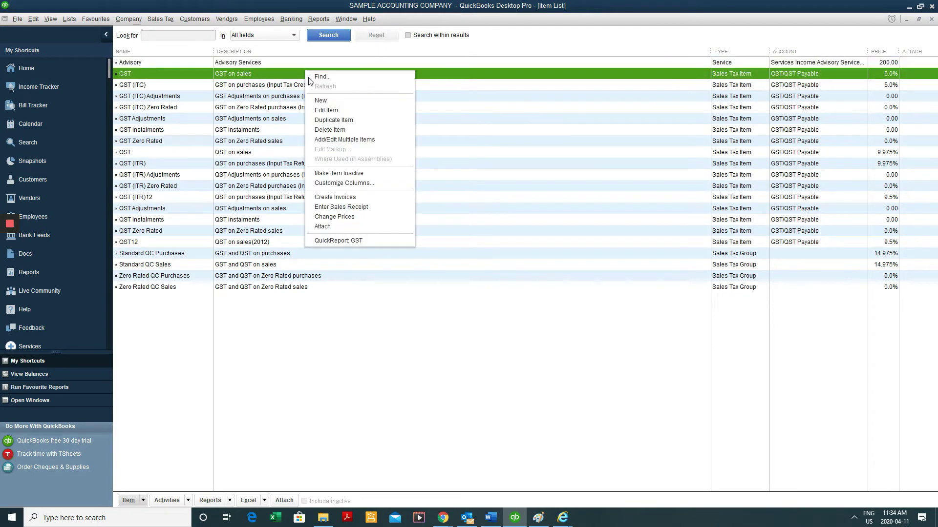
click(333, 101)
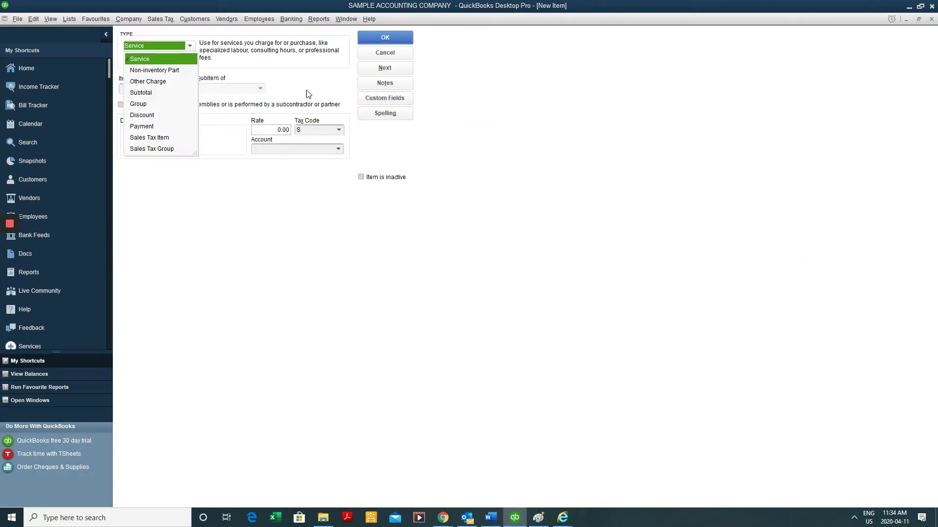
click(189, 44)
text(Audi)
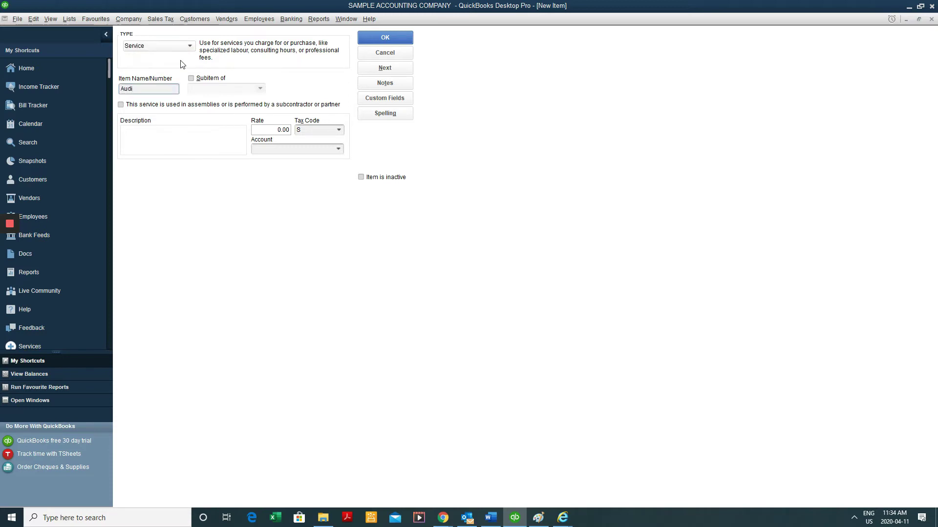
text(t)
key(Tab)
key(Tab)
text(Audit Services)
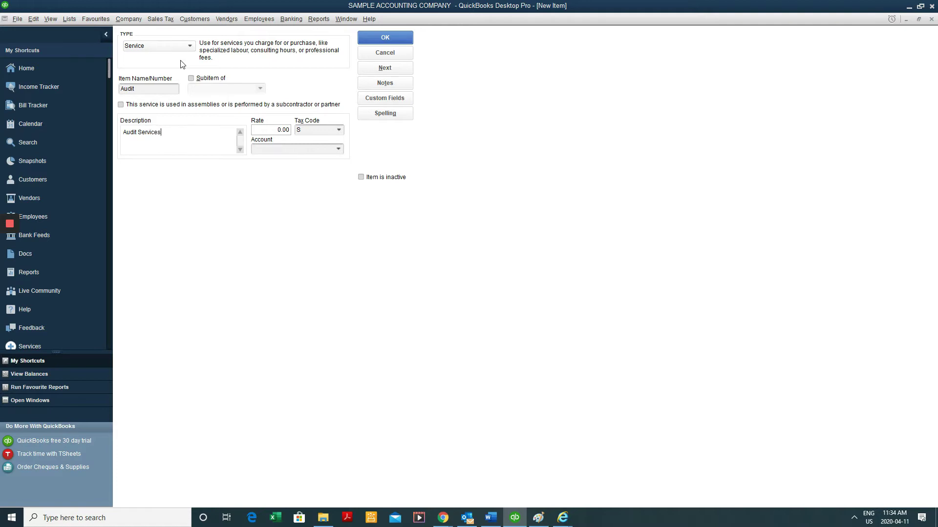
Give the Audit item a rate of 120 and the Audit Services Income account, and save it.
key(Tab)
text(120)
key(Tab)
key(Tab)
click(337, 149)
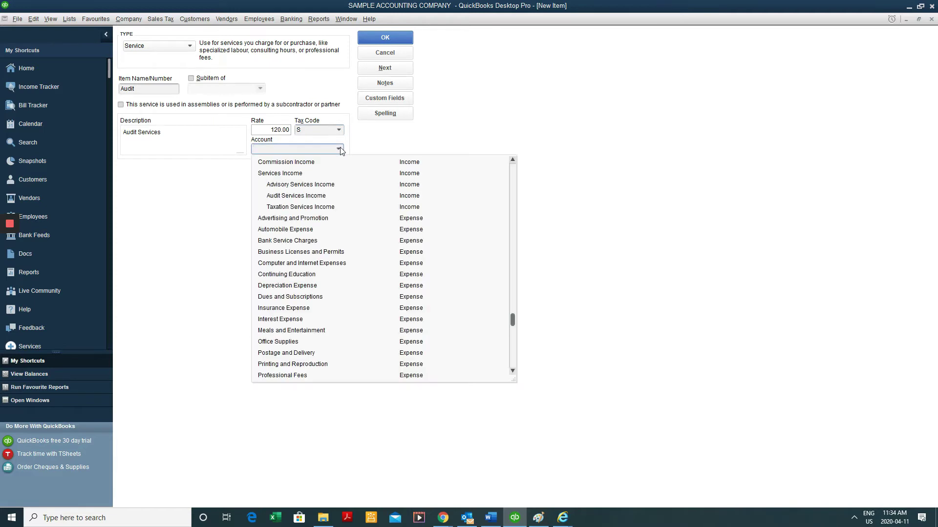
click(327, 193)
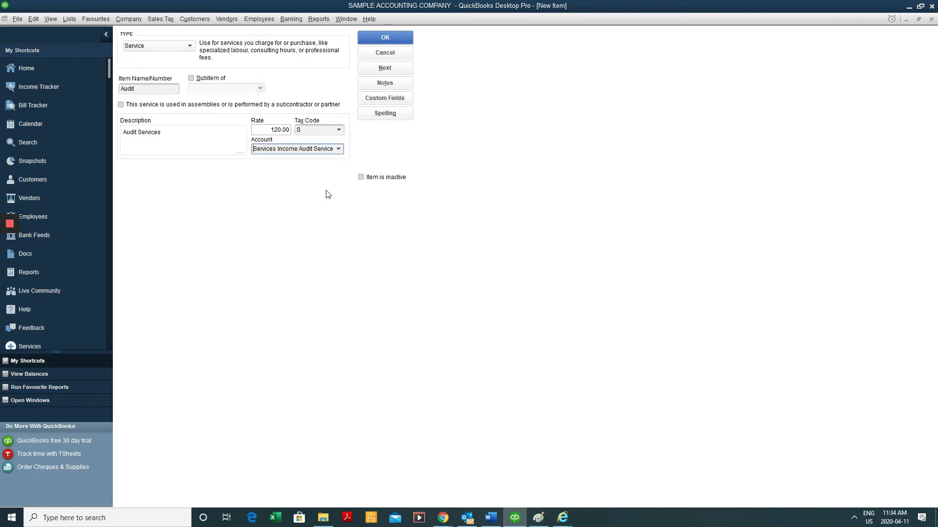
click(385, 39)
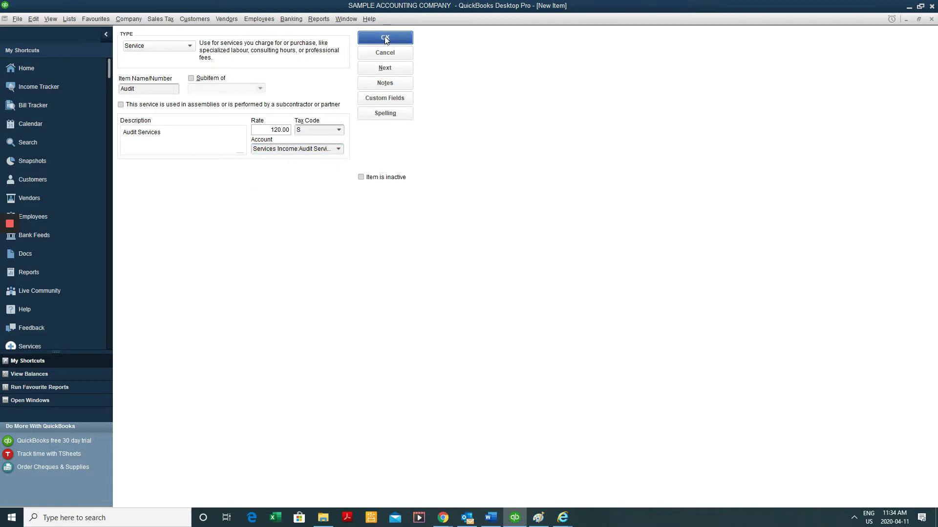
Start a third new item of type Service in the item list and name it Taxation.
right_click(305, 87)
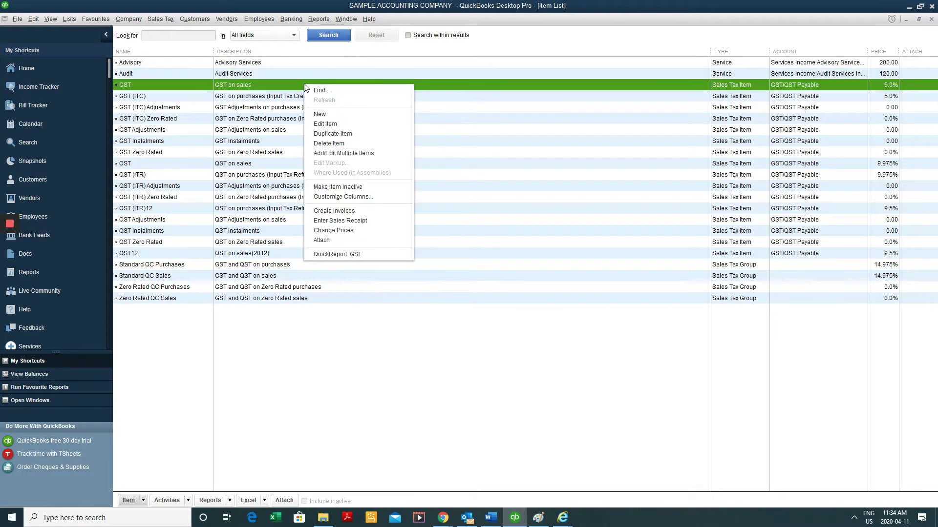
click(316, 114)
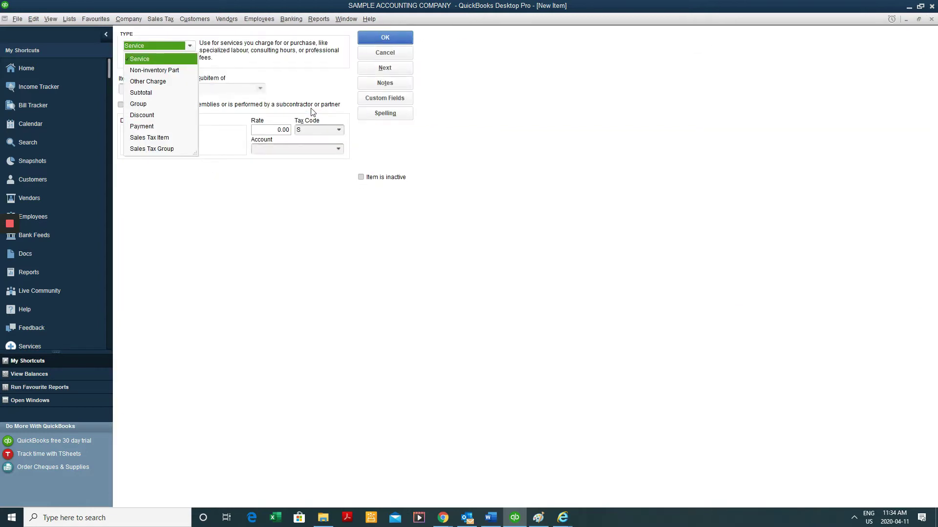
key(Return)
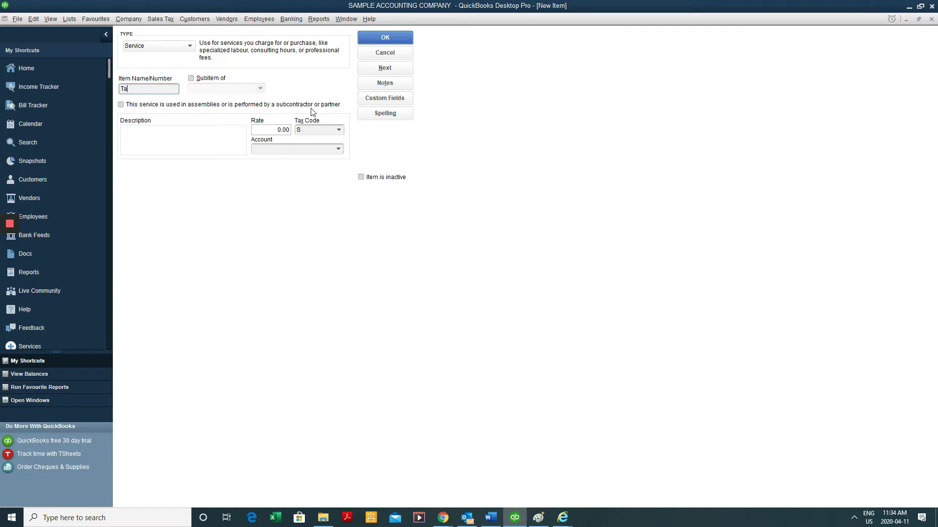
text(Taxatio)
Copy the Taxation item's name into its description and complete the description as "Taxation Services".
key(shift+Left)
key(shift+Left)
key(shift+Left)
key(shift+Left)
key(shift+Left)
key(shift+Left)
key(shift+Left)
key(shift+Left)
key(ctrl+c)
key(Tab)
key(Tab)
key(Tab)
key(ctrl+v)
text(Se)
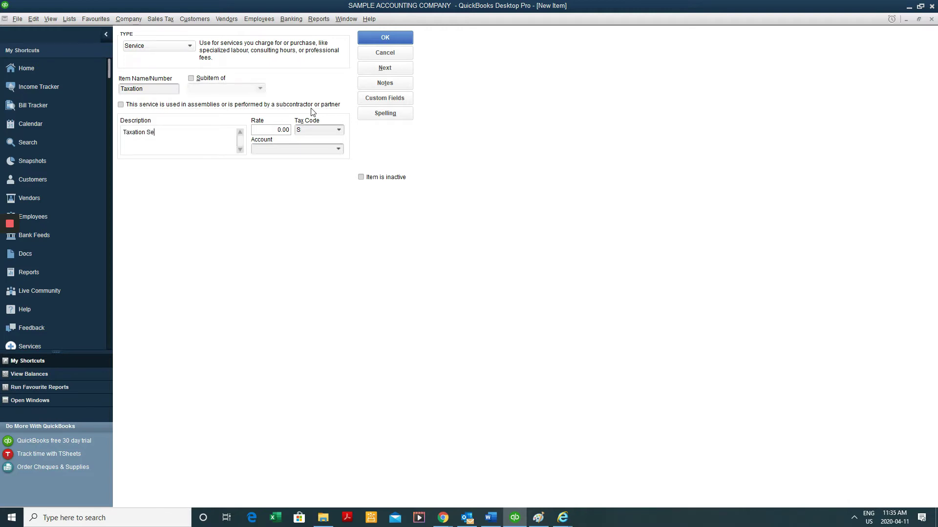
text(rvices)
Give the Taxation item a rate of 150 and the Taxation Services Income account, and save it.
key(Tab)
text(150)
key(Tab)
key(Tab)
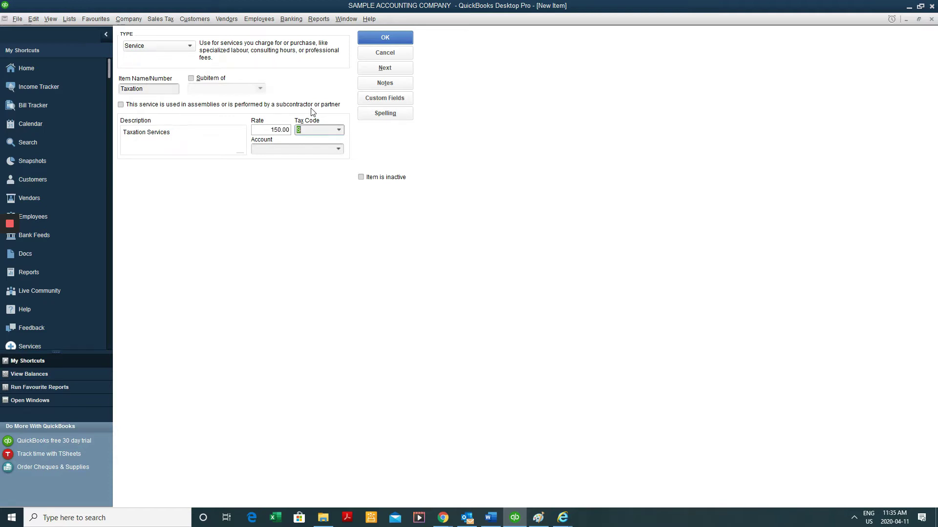
text(Taxation Services Income)
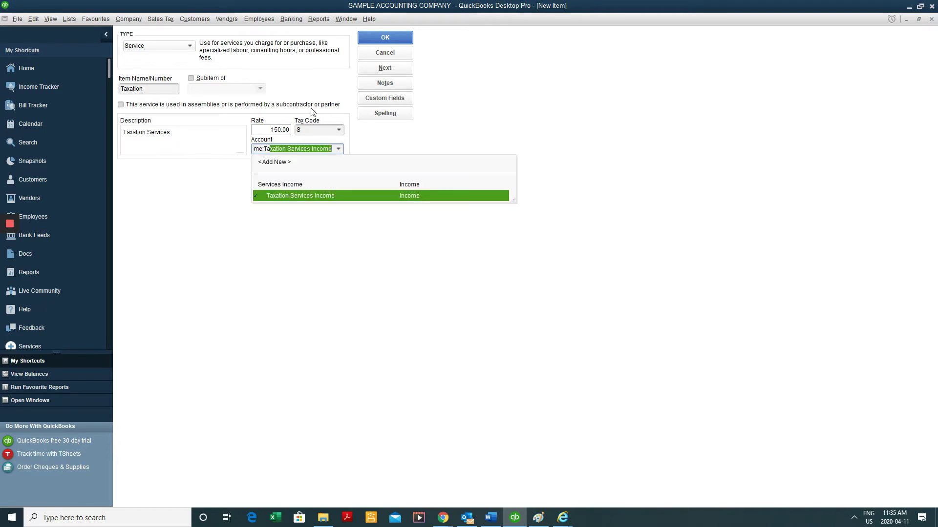
key(Tab)
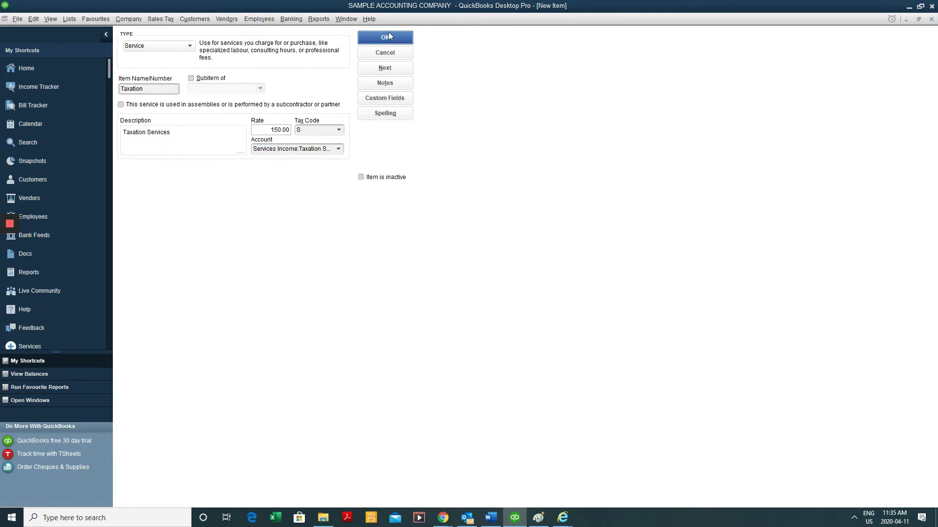
click(389, 33)
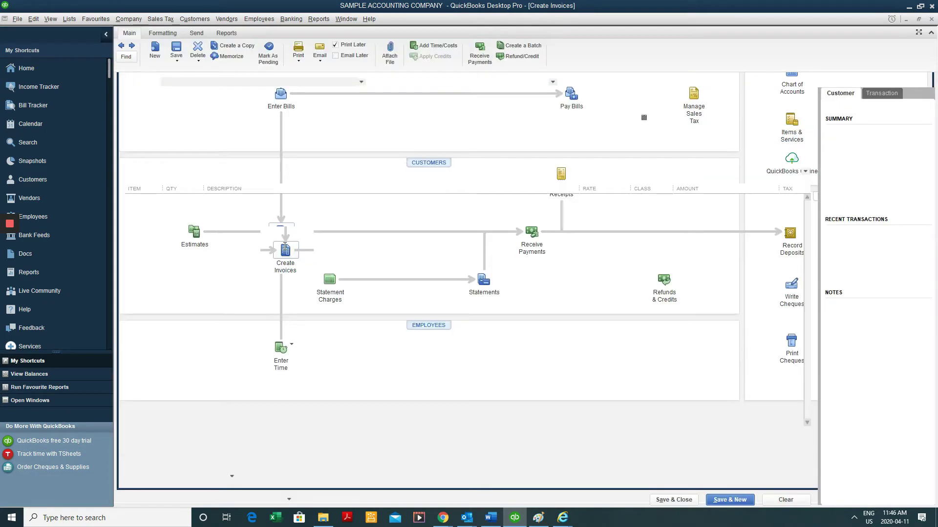
Start a new invoice for the customer ABC Company, keeping the proposed date and invoice number.
click(285, 246)
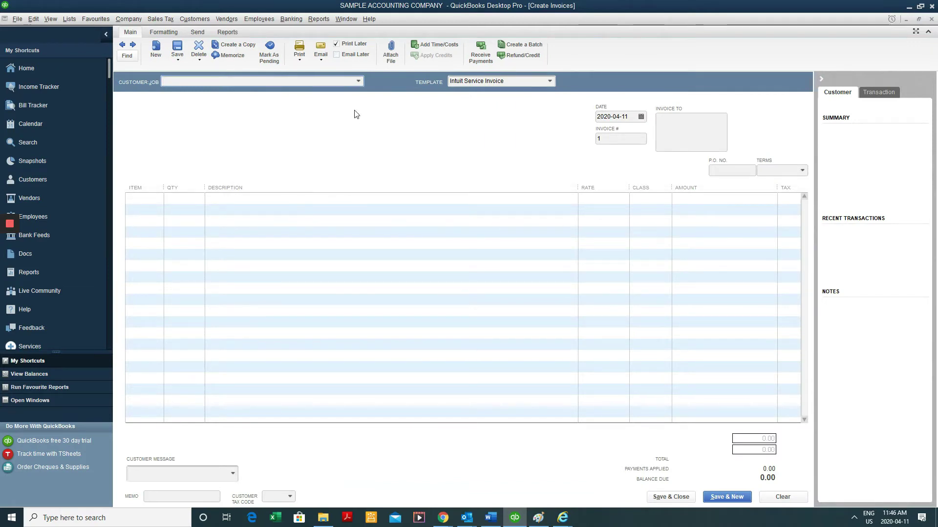
click(358, 81)
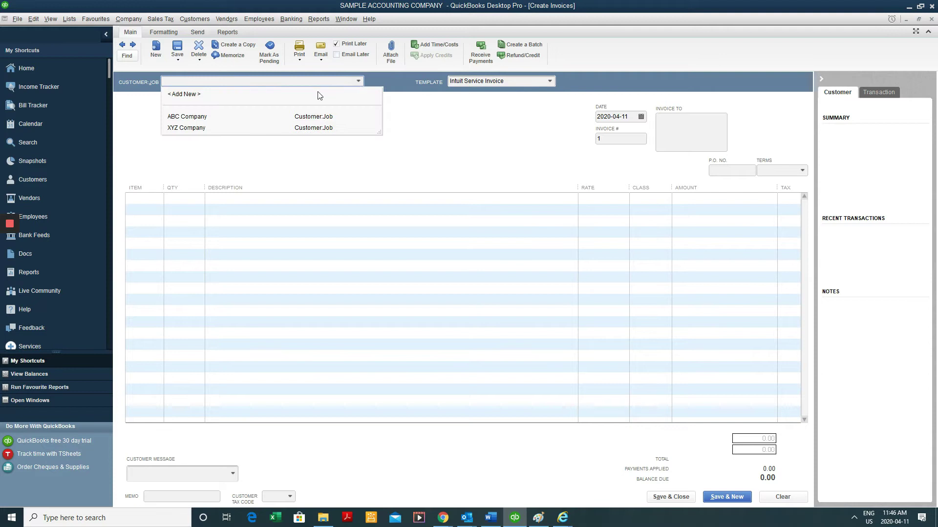
click(309, 117)
key(Tab)
key(Tab)
key(Tab)
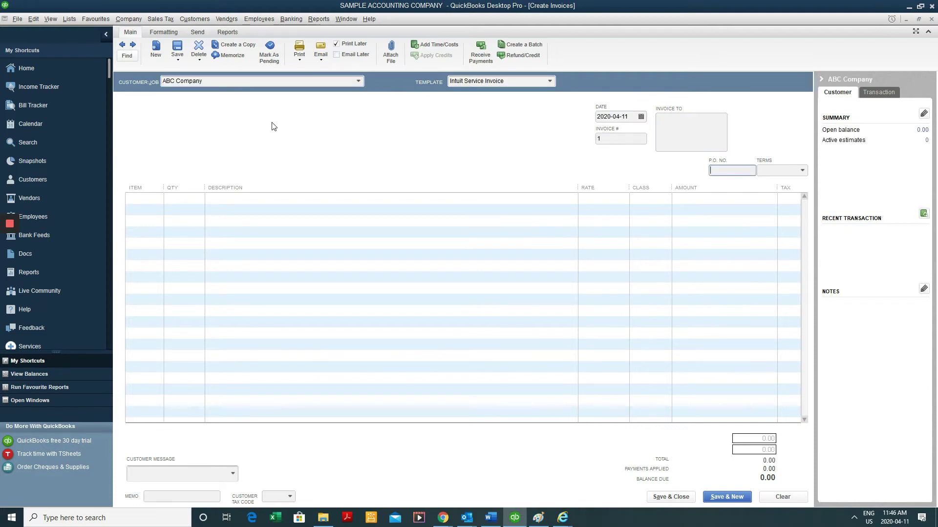
Add the Advisory service item to the first line of the ABC Company invoice.
click(147, 198)
click(158, 198)
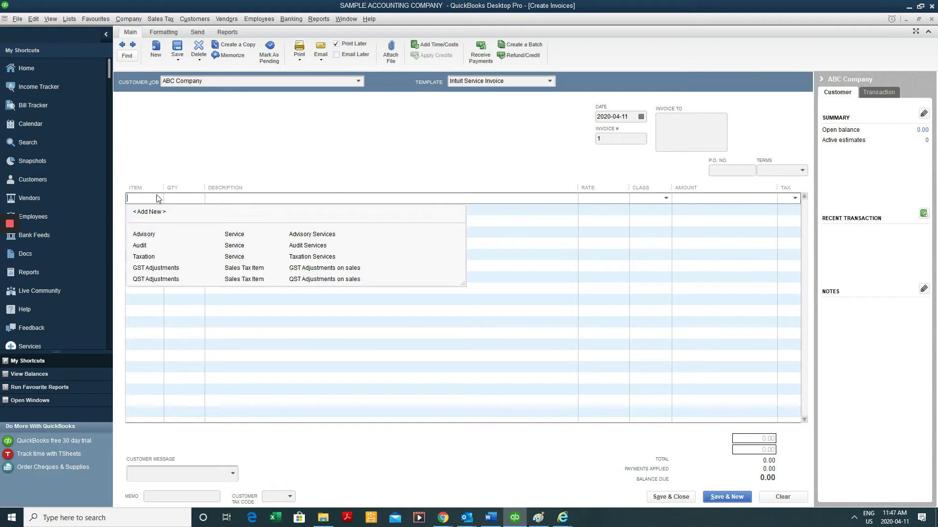
click(152, 239)
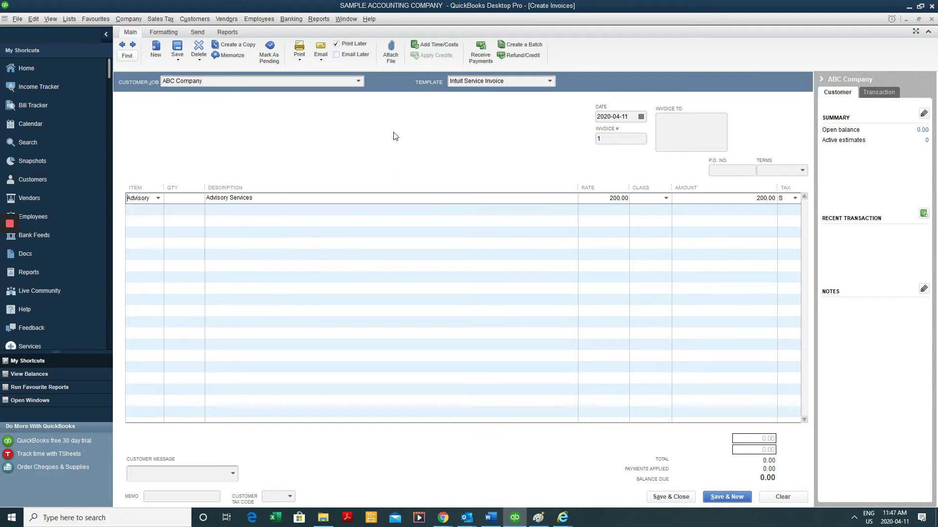
Set the Advisory line's quantity to 3 on the ABC Company invoice, then save and close the invoice.
key(Tab)
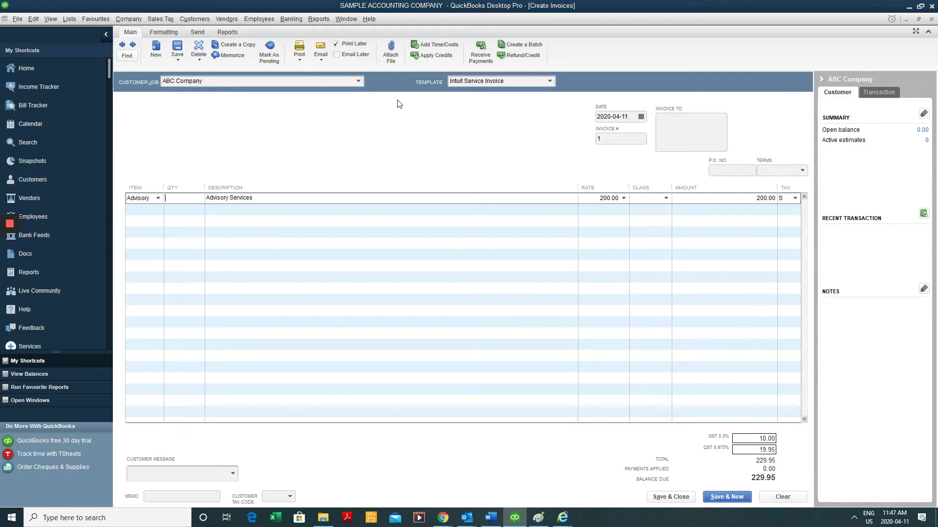
key(Tab)
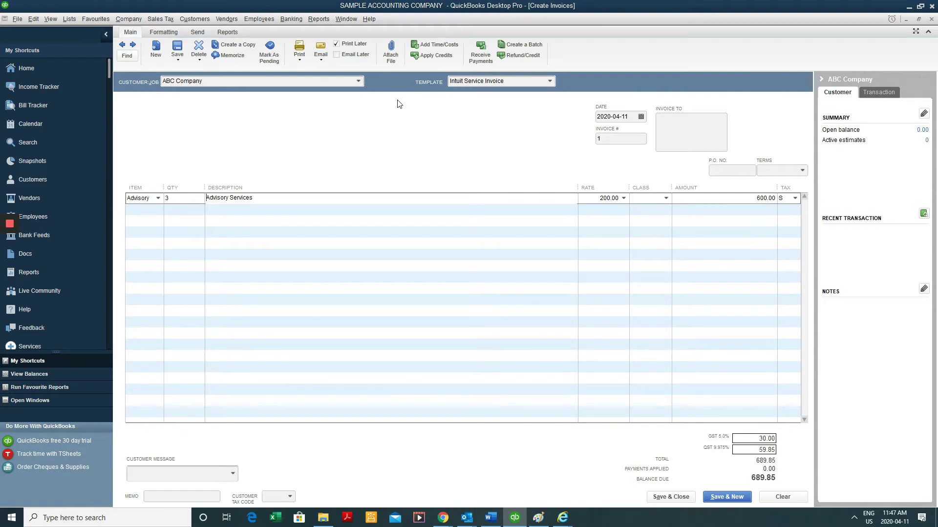
key(Tab)
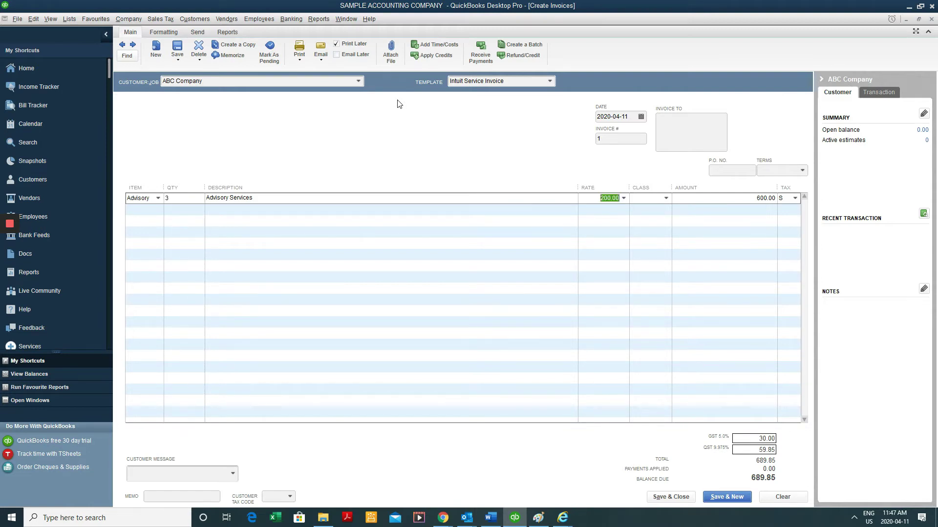
key(Tab)
key(Tab)
key(Tab)
key(Tab)
click(670, 499)
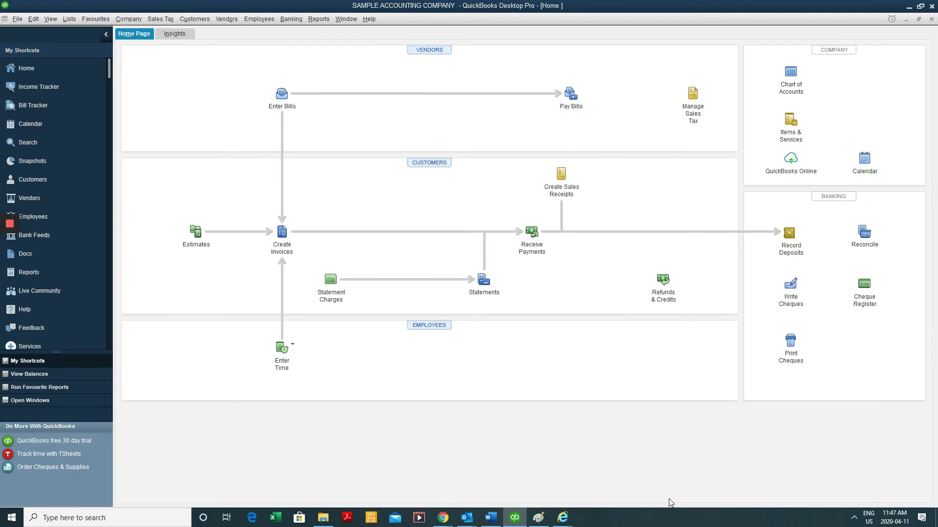
Start another invoice for the customer ABC Company, keeping the proposed date and invoice number.
click(281, 244)
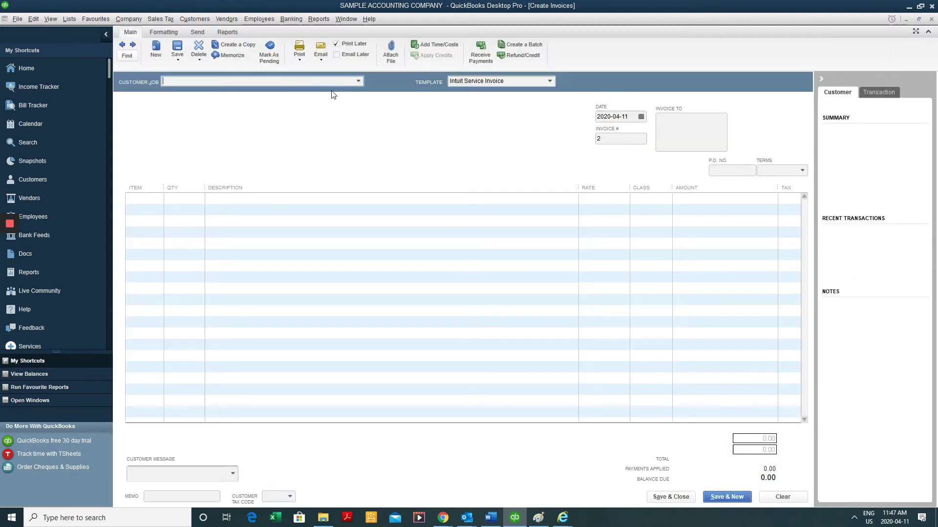
click(358, 81)
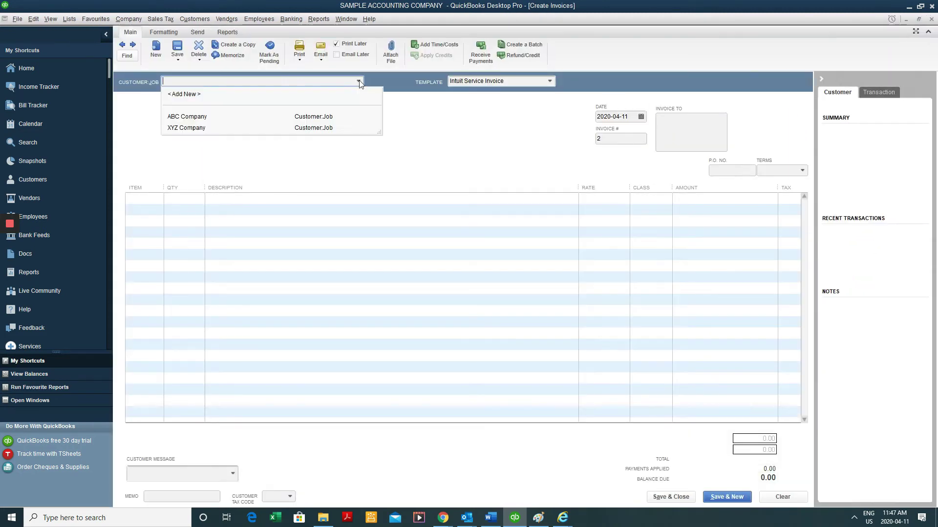
click(311, 118)
key(Tab)
key(Tab)
key(Tab)
key(Tab)
key(Tab)
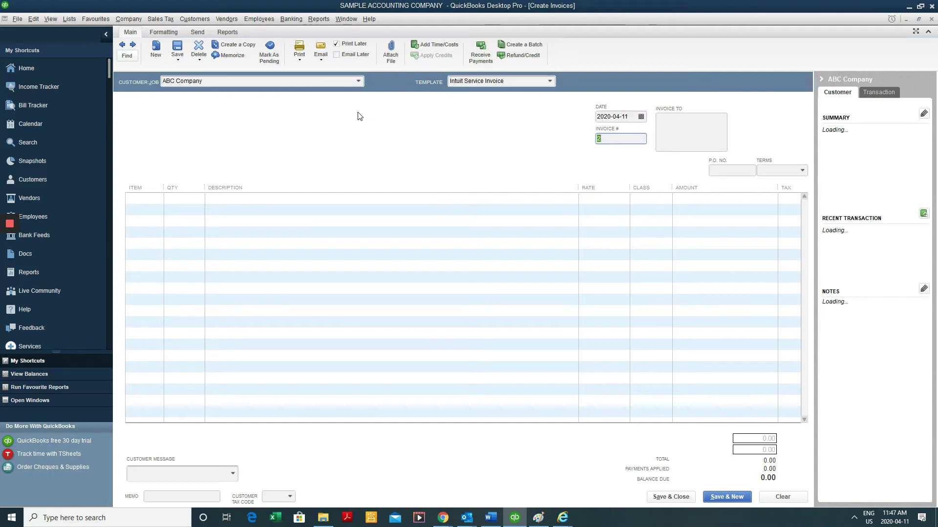
key(Tab)
key(Tab)
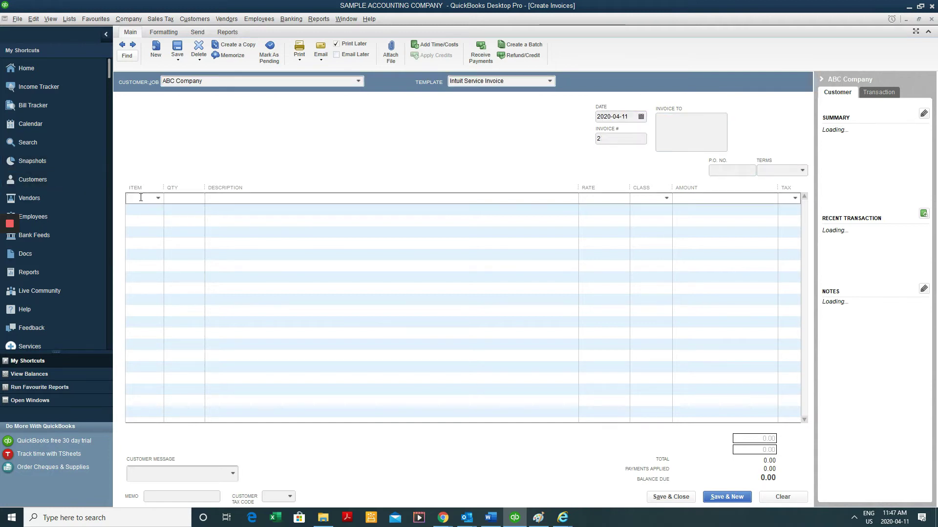
Add the Audit service item with a quantity of 5 to the second ABC Company invoice, then save and close it.
click(157, 198)
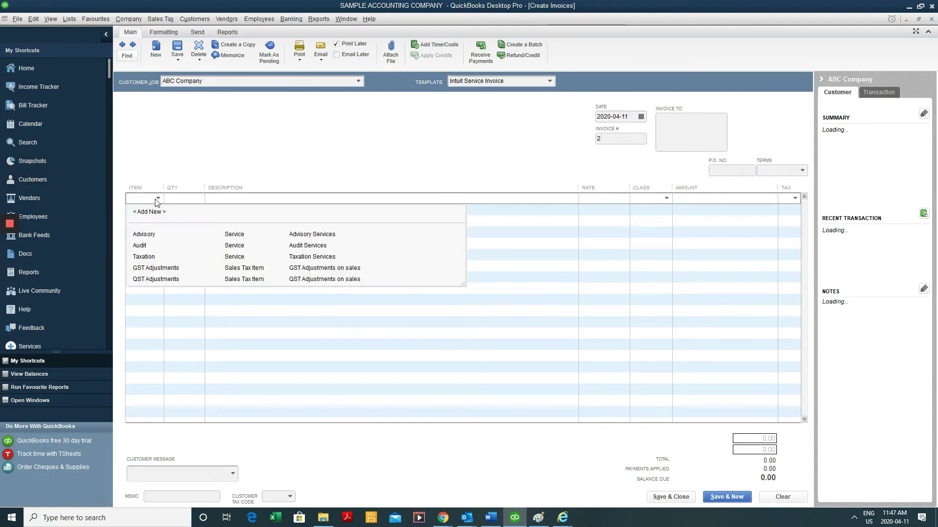
click(153, 245)
key(Tab)
text(5)
key(Tab)
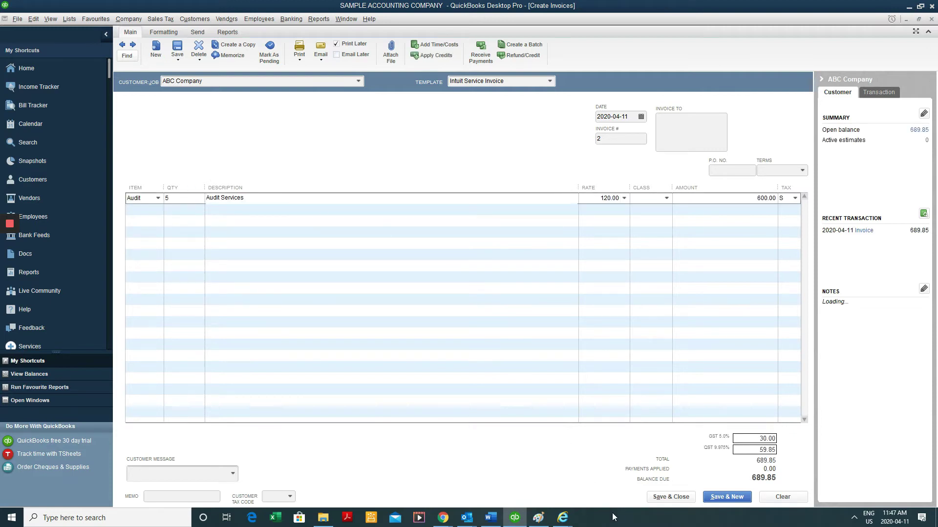
key(Tab)
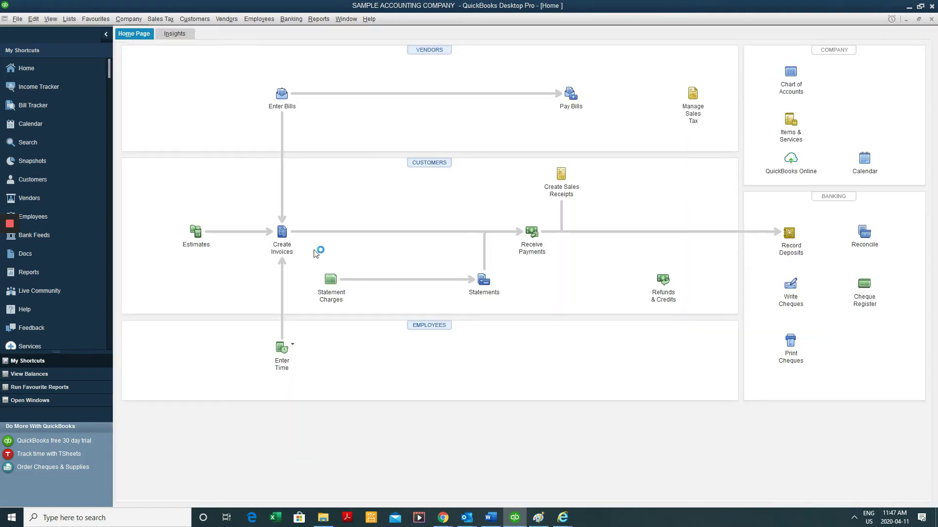
Start a new invoice for the customer XYZ Company, keeping the proposed date.
click(282, 234)
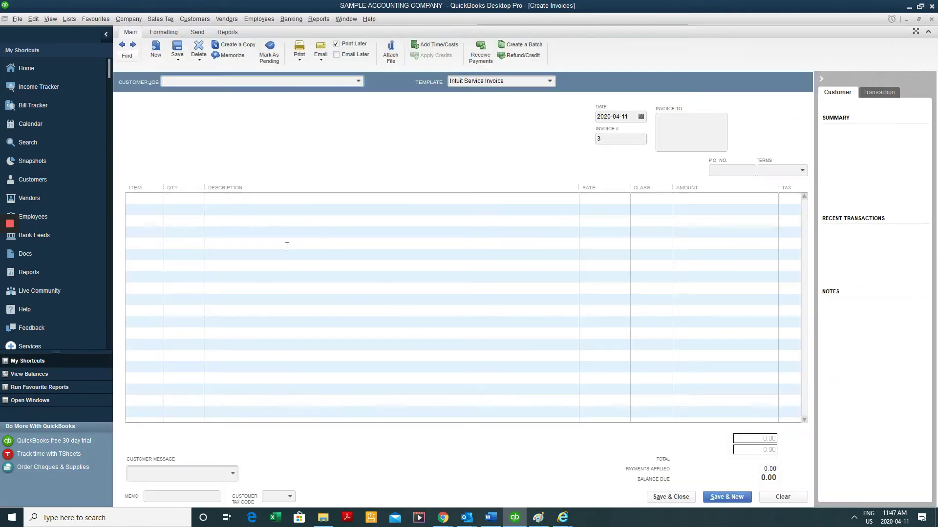
click(359, 82)
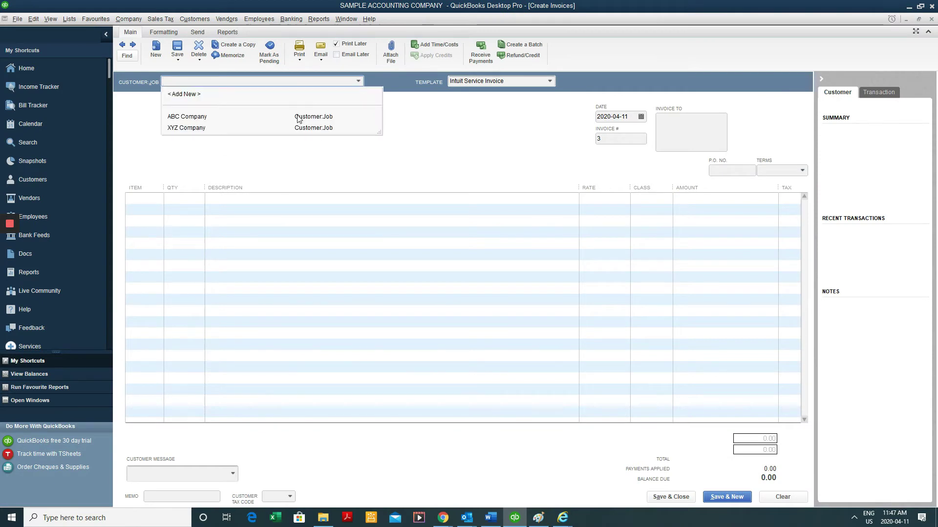
click(295, 129)
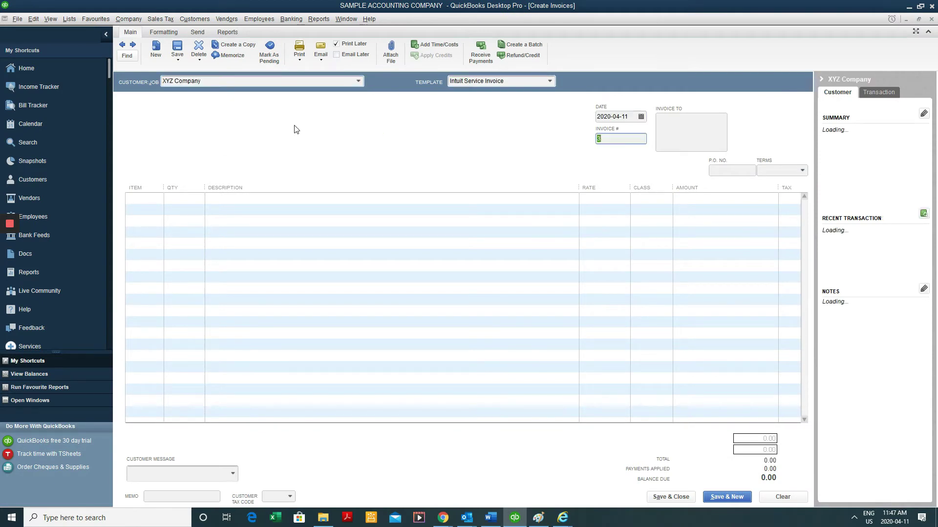
Add the Taxation service item with a quantity of 10 to the XYZ Company invoice, then save and close it.
click(160, 198)
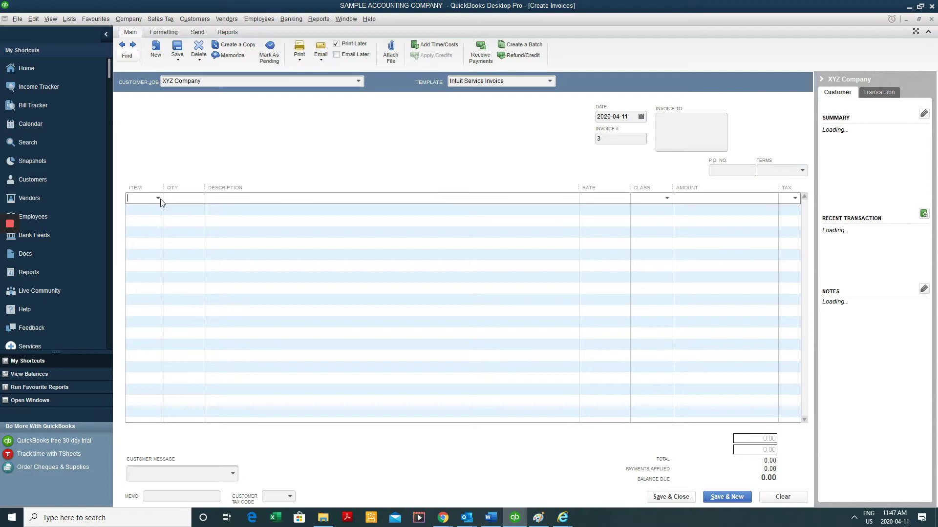
click(158, 198)
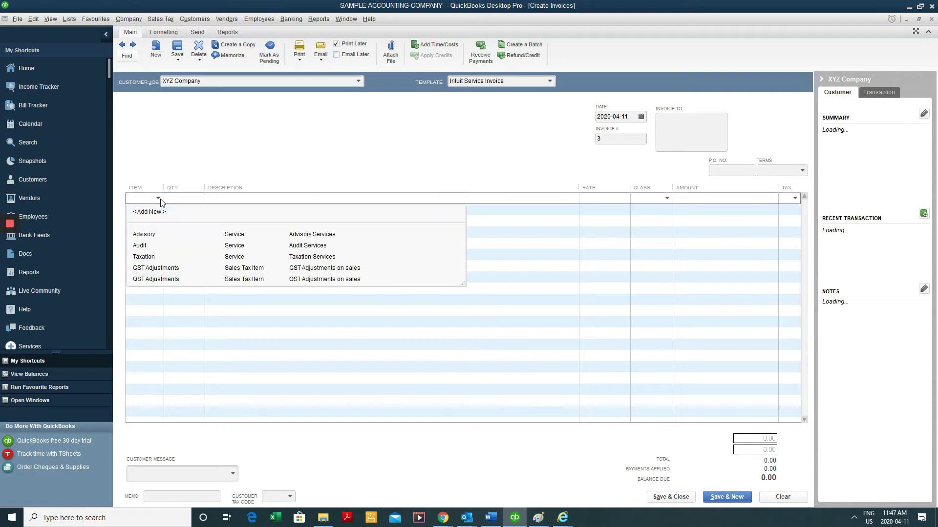
click(163, 257)
key(Tab)
text(10)
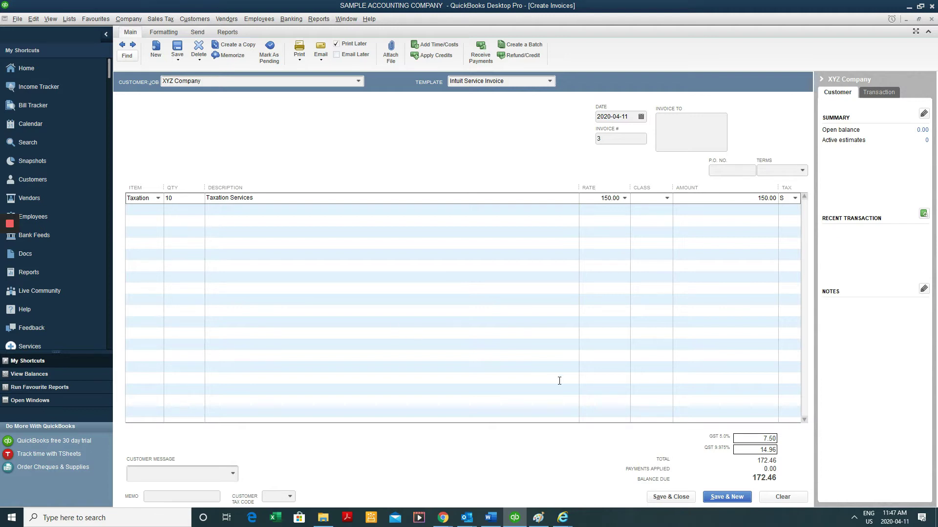
click(671, 497)
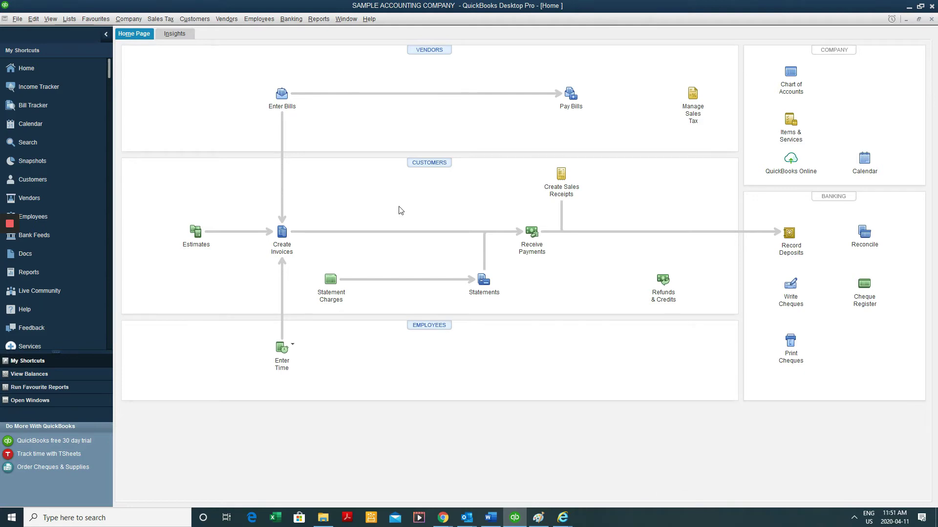
Open the Profit & Loss Standard report for This Fiscal Year and examine the amounts of the service income subaccounts.
key(alt+r)
key(c)
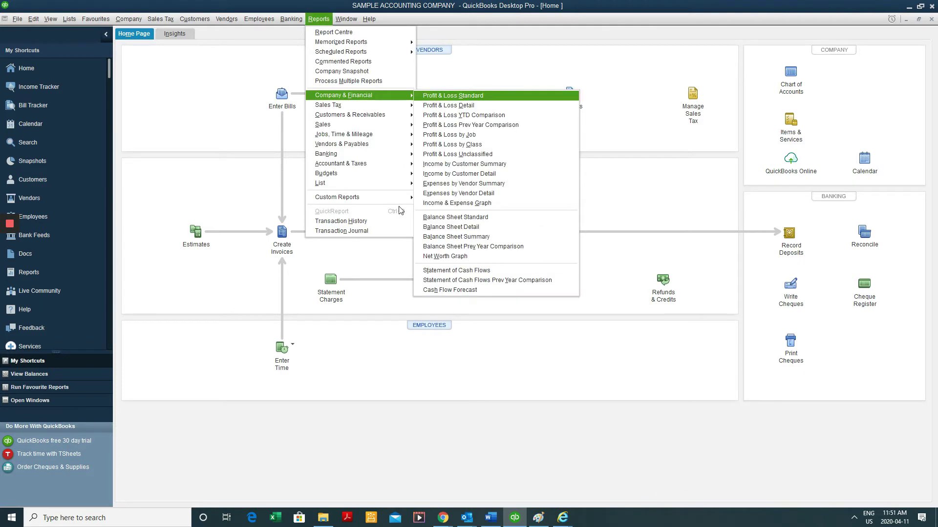
key(Escape)
key(Escape)
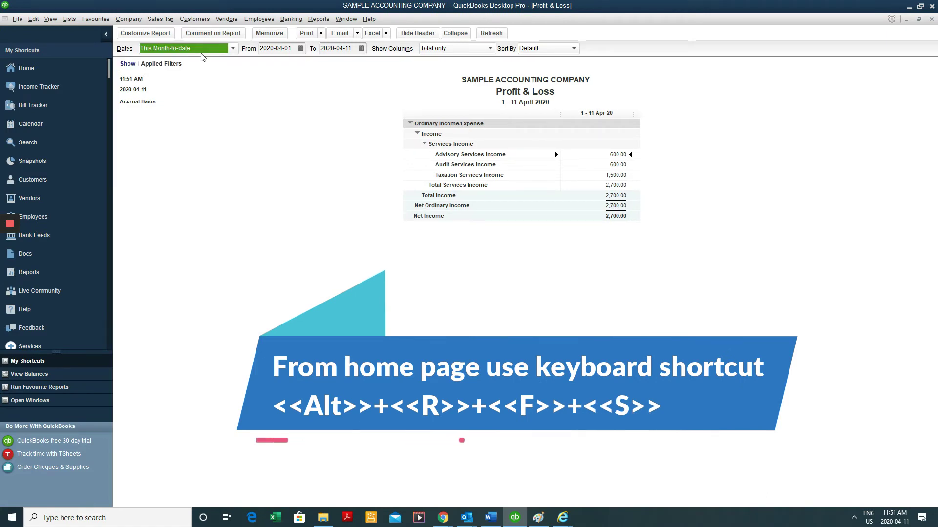
key(Down)
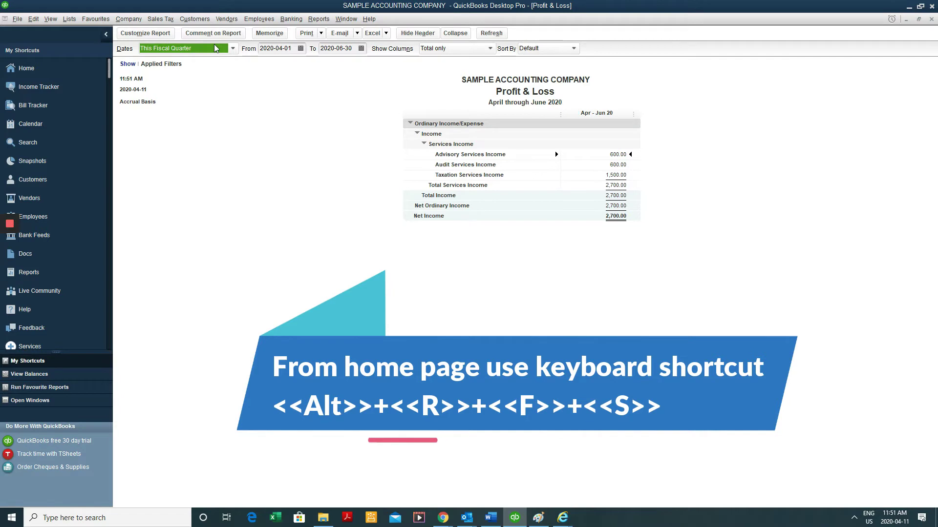
click(214, 48)
click(191, 146)
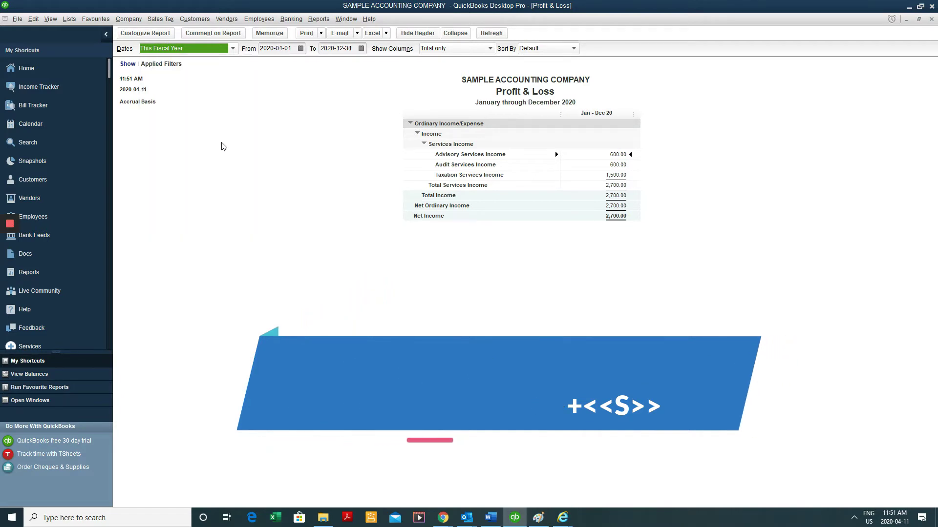
click(614, 165)
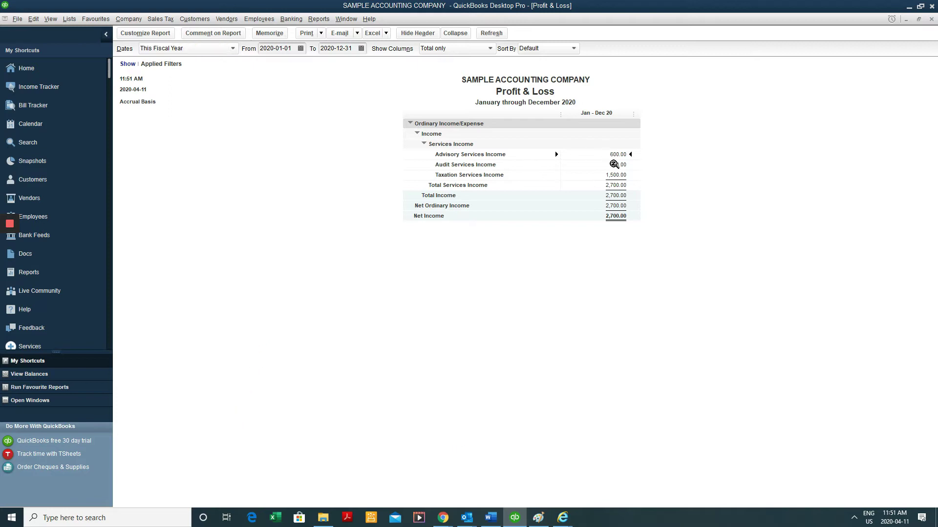
click(616, 174)
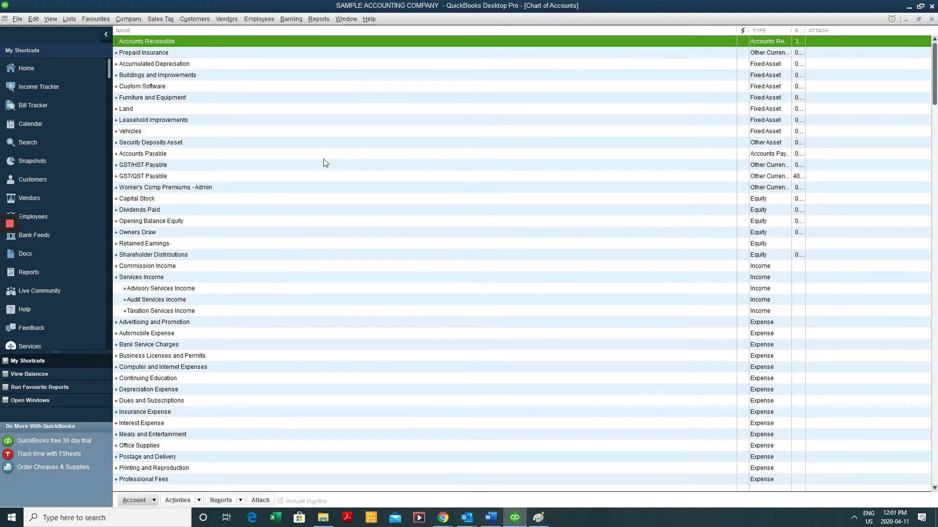
Create a new Cost of Goods Sold account in the chart of accounts and name it "Accounting Services Costs".
right_click(324, 158)
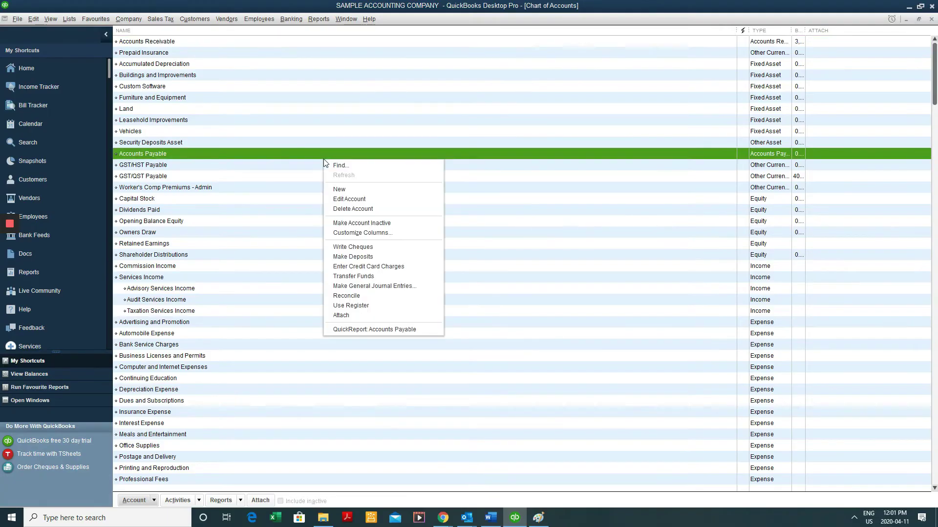
click(340, 189)
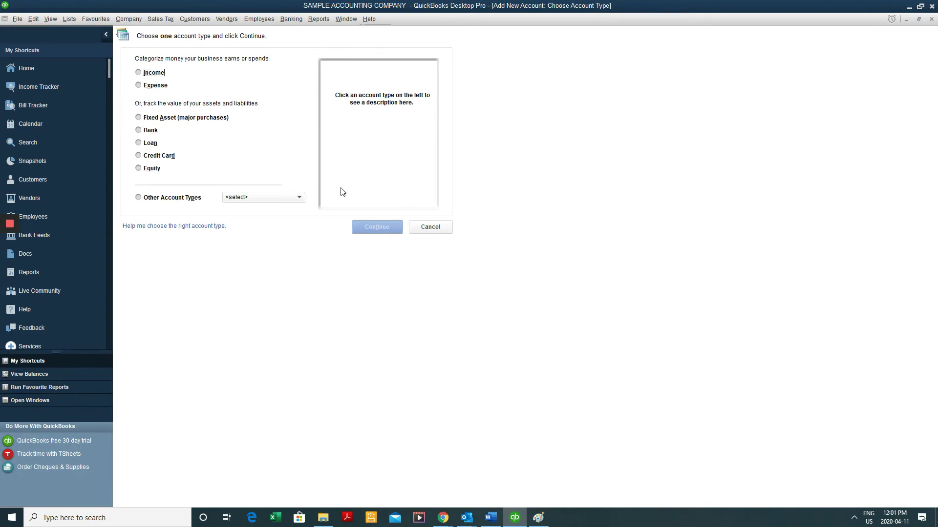
click(266, 197)
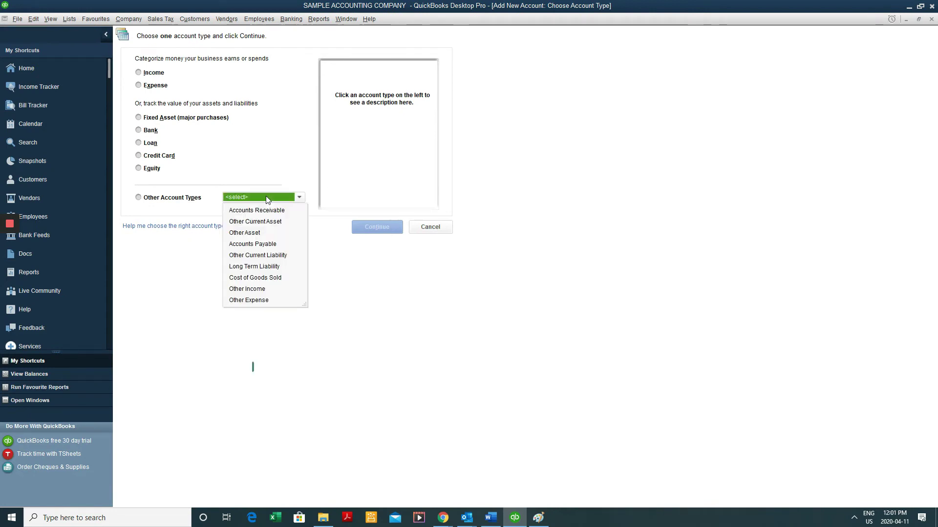
click(272, 277)
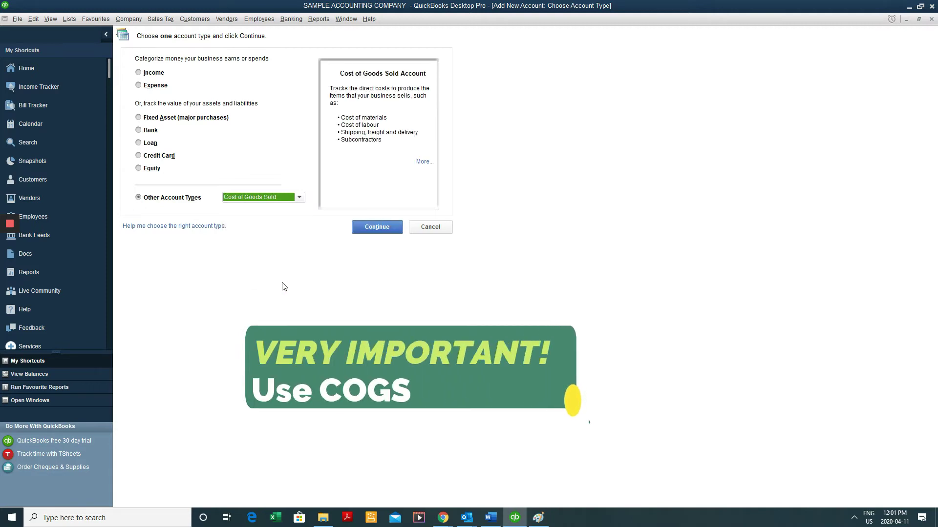
click(385, 226)
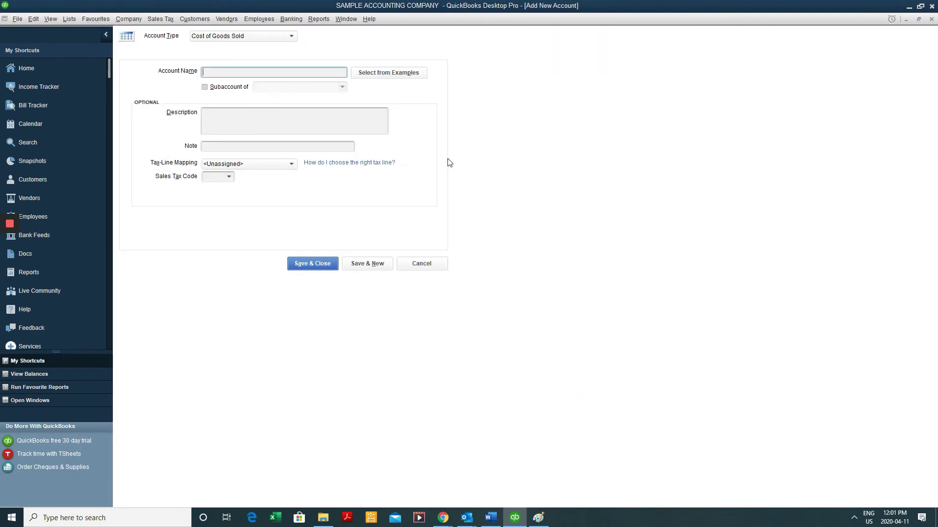
text(Accounting Services Costs)
Copy the Accounting Services Costs account's name into its description, then save and close the account.
key(shift+Left)
key(shift+Left)
key(shift+Left)
key(shift+Left)
key(shift+Left)
key(shift+Left)
key(shift+Left)
key(shift+Left)
key(shift+Left)
key(shift+Left)
key(shift+Left)
key(shift+Left)
key(shift+Left)
key(shift+Left)
key(shift+Left)
key(shift+Left)
key(shift+Left)
key(shift+Left)
key(shift+Left)
key(shift+Left)
key(ctrl+c)
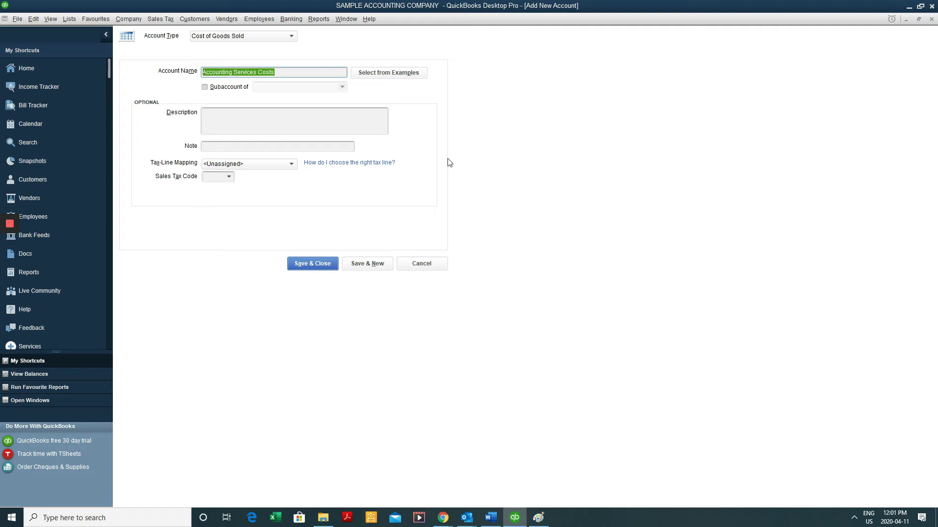
key(Tab)
key(Tab)
key(ctrl+v)
key(Tab)
key(Tab)
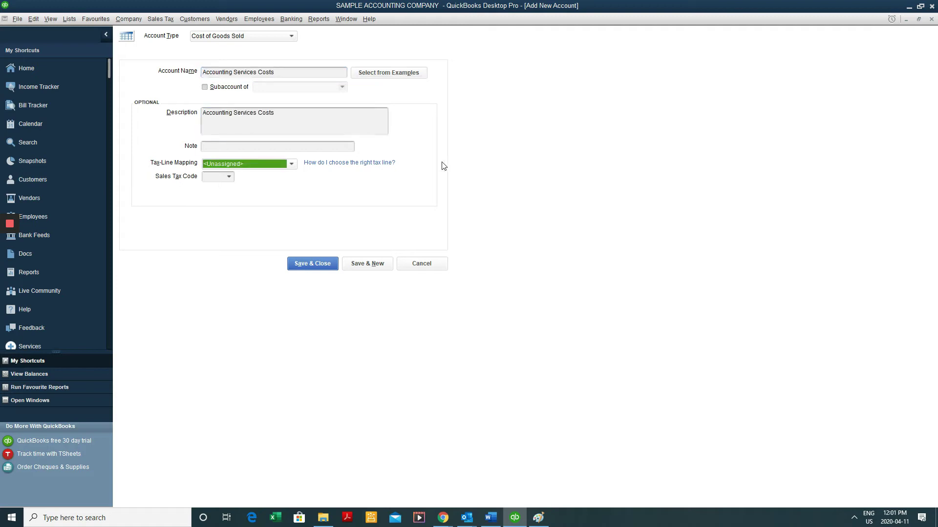
click(326, 265)
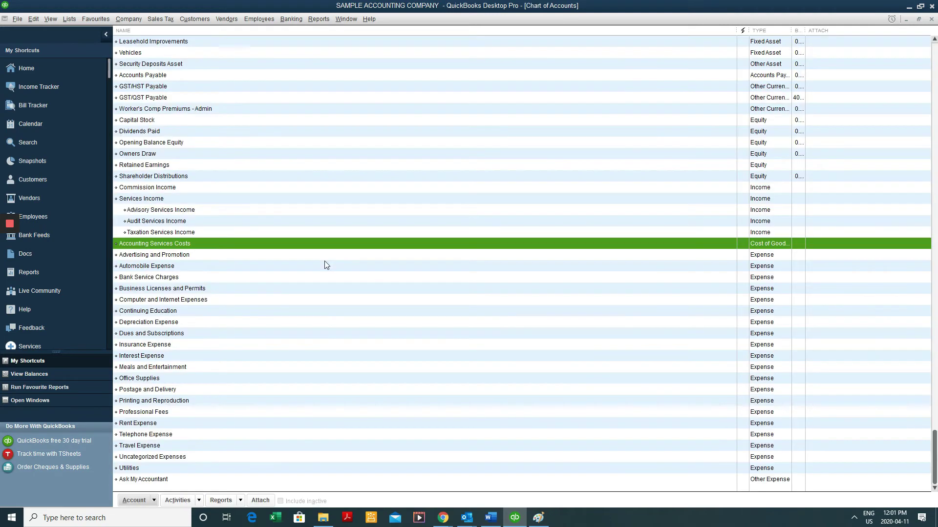
Create another Cost of Goods Sold account in the chart of accounts and name it "Advisory".
right_click(273, 249)
click(315, 274)
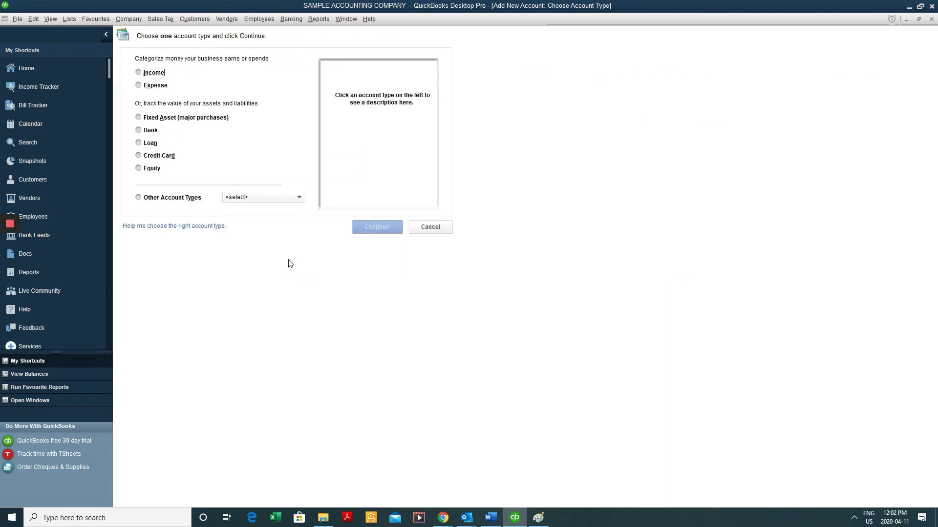
click(164, 198)
click(227, 199)
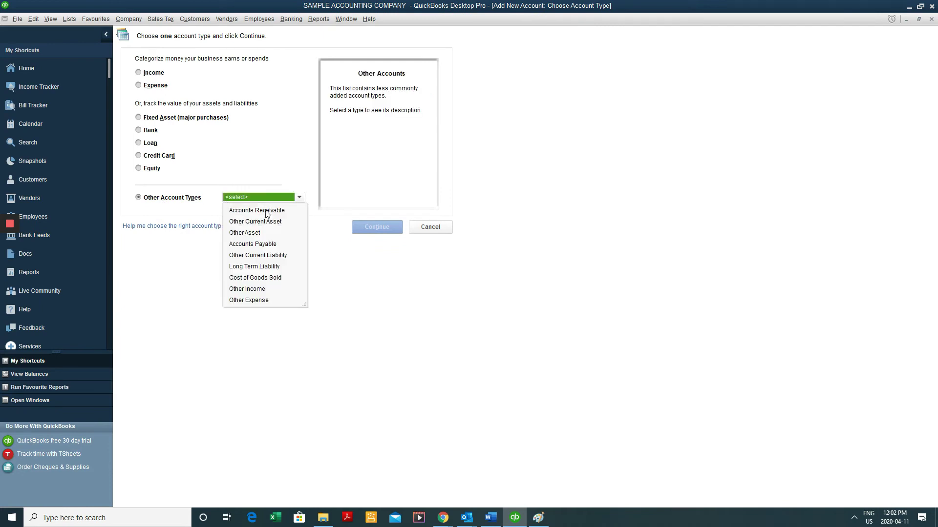
click(271, 279)
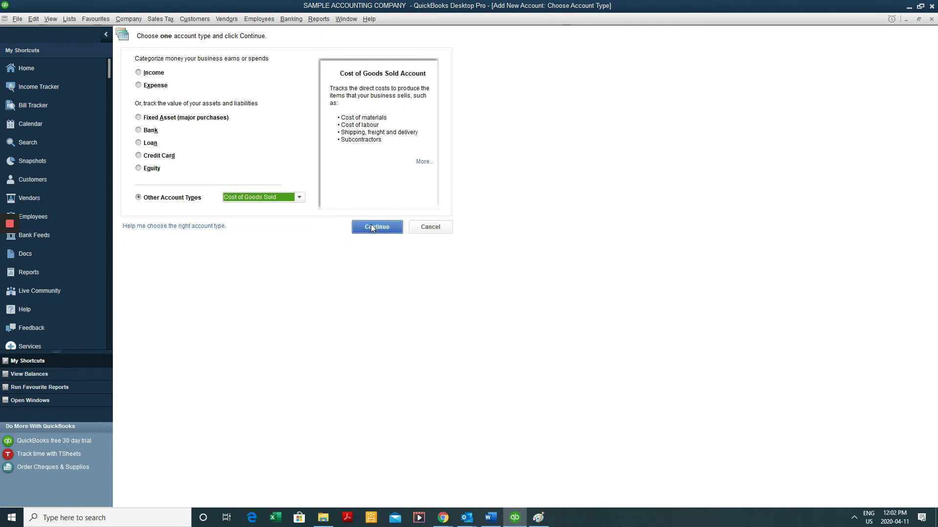
click(372, 228)
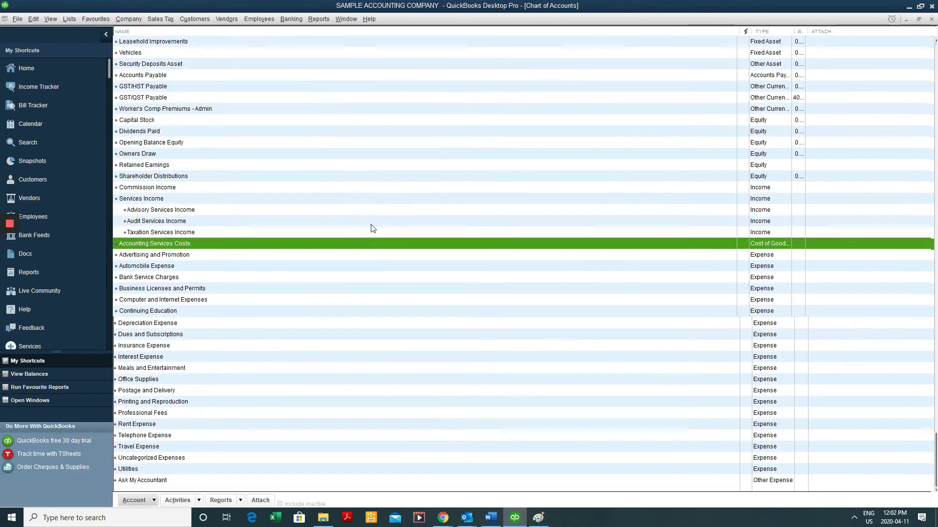
text(A)
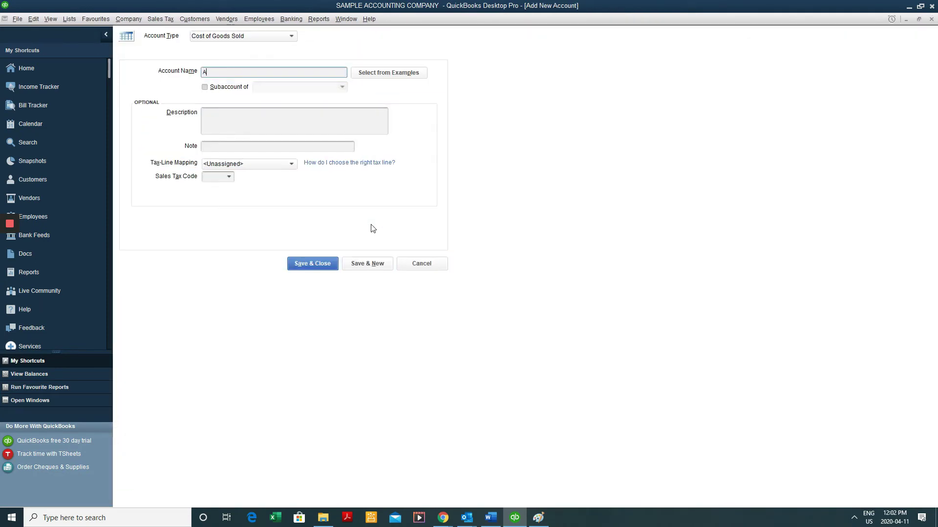
text(dvisory)
key(Tab)
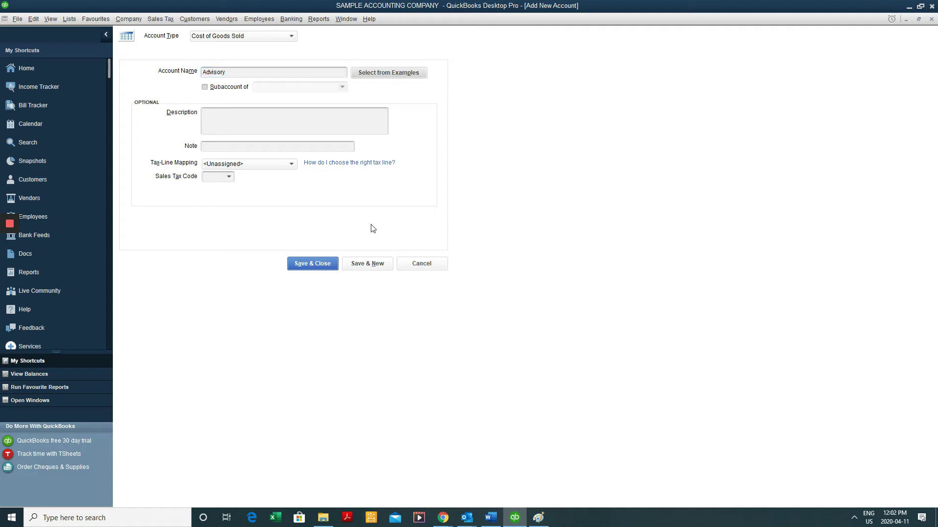
Make the Advisory account a subaccount of Accounting Services Costs.
click(219, 88)
click(317, 88)
click(343, 87)
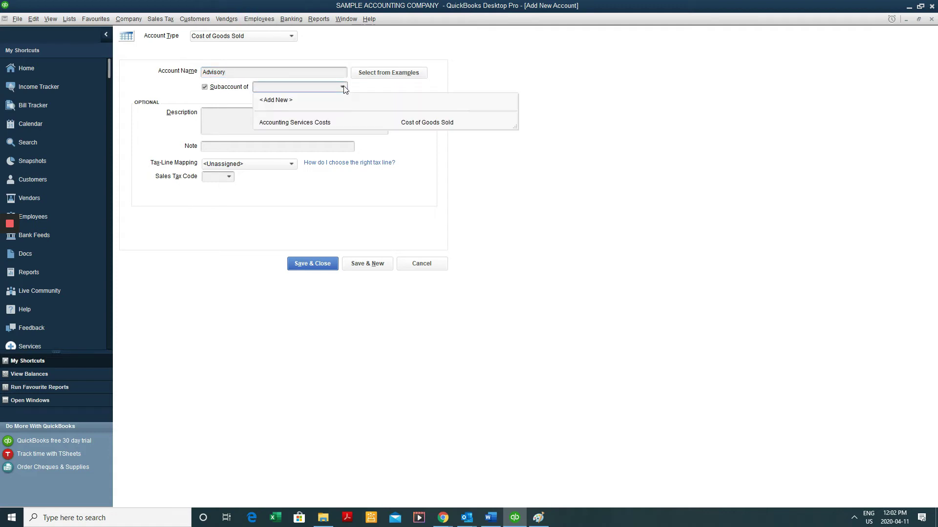
click(332, 122)
Extend the account name to "Advisory Services Cost", copy it into the description, and save and close the account.
click(247, 73)
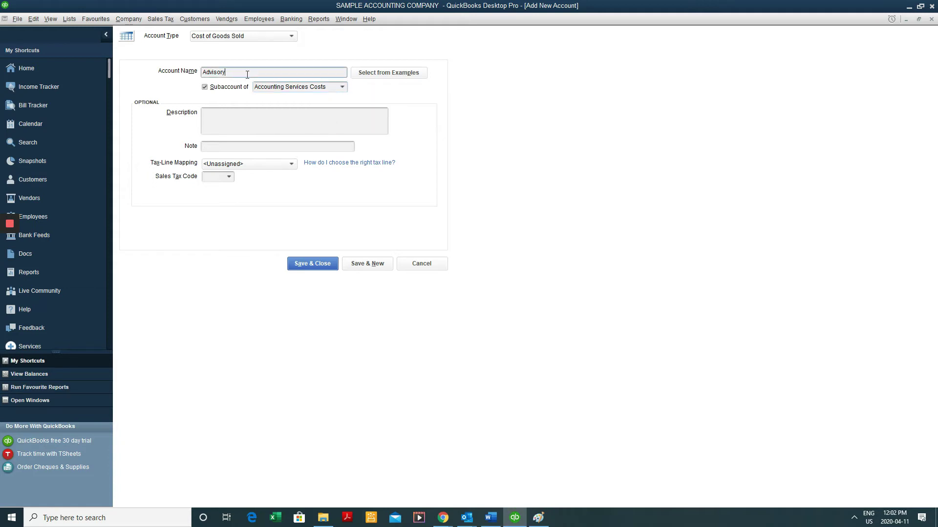
text(Services Costs)
key(BackSpace)
key(ctrl+shift+Left)
key(ctrl+shift+Left)
key(ctrl+shift+Left)
key(ctrl+c)
key(Tab)
key(Tab)
key(Tab)
key(ctrl+v)
click(313, 263)
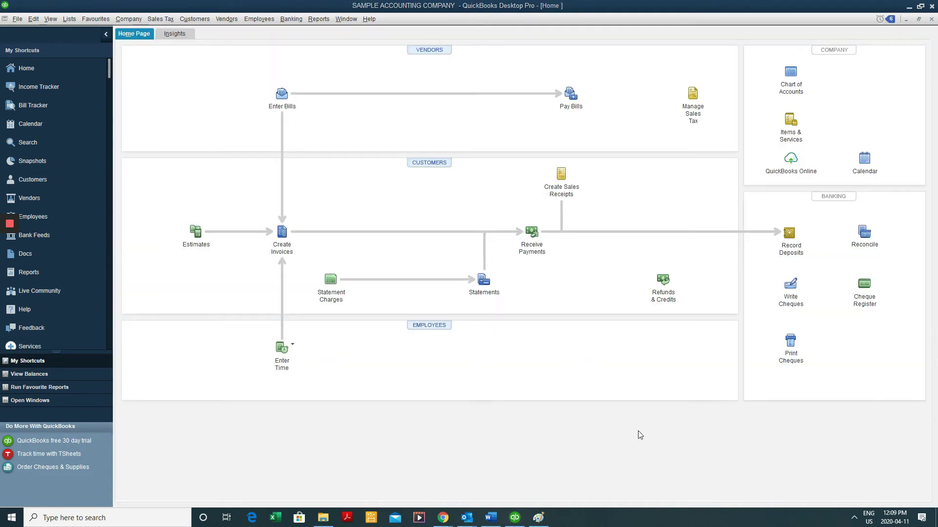
Open the Profit & Loss Standard report and set its dates to This Fiscal Year to examine income and cost of goods sold.
click(629, 377)
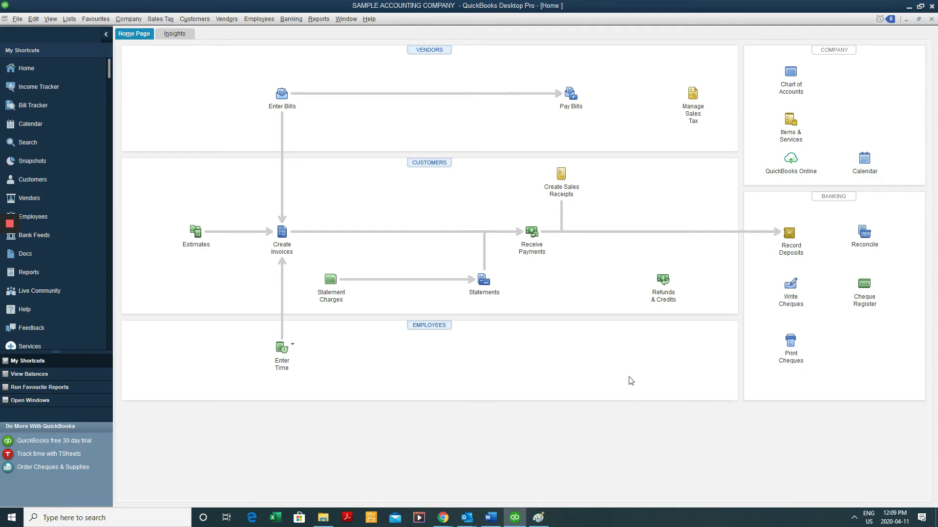
key(alt+r)
key(f)
key(s)
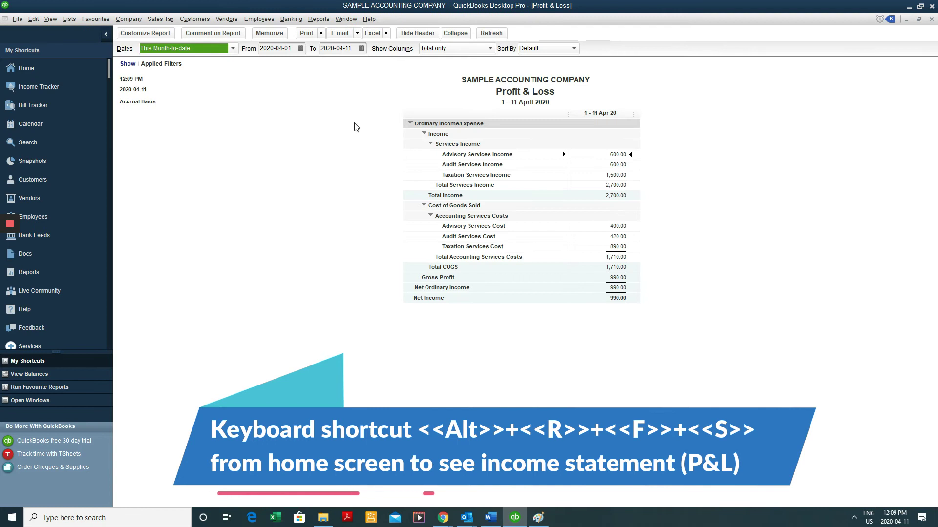
click(212, 47)
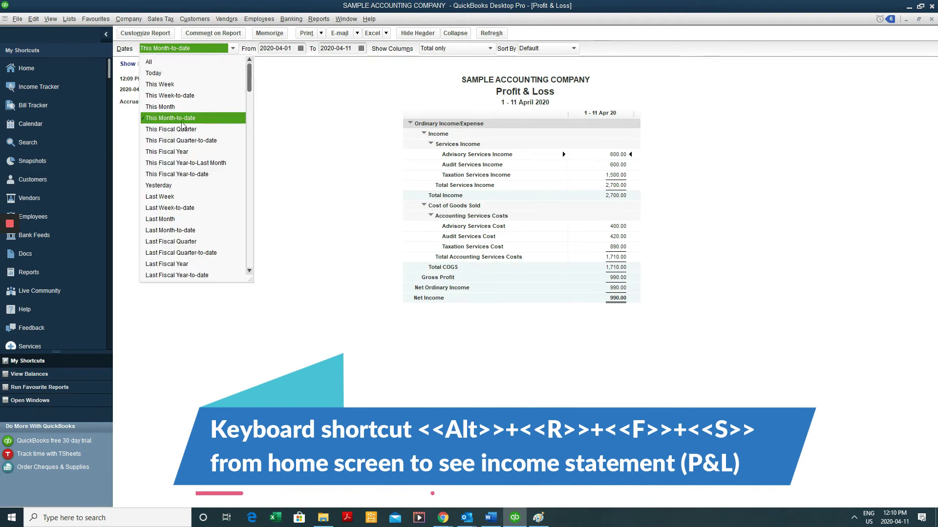
click(172, 156)
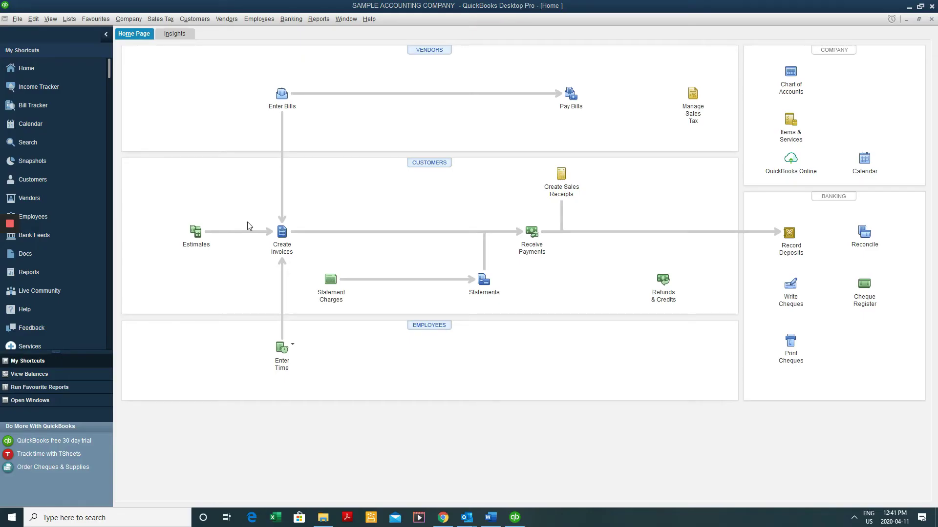
Enable class tracking for transactions in the company's accounting preferences.
click(70, 19)
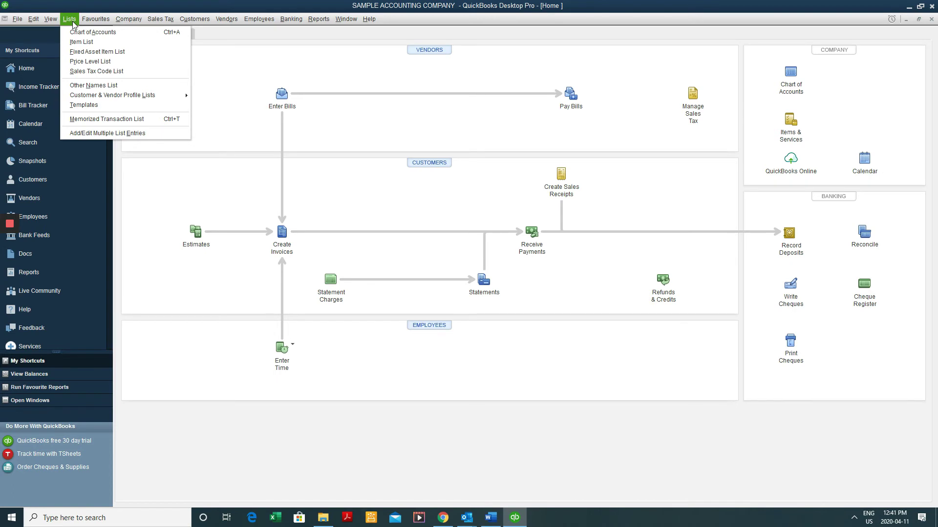
mouse_move(33, 19)
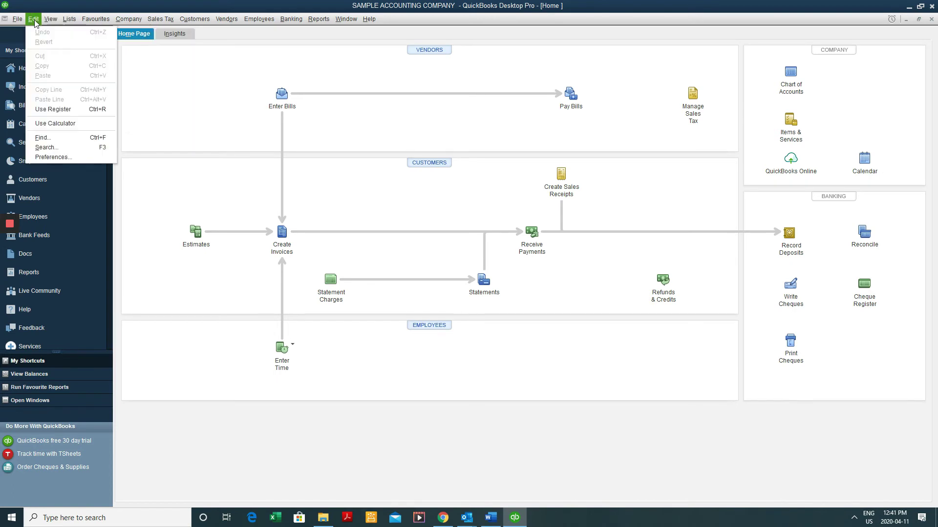
click(45, 157)
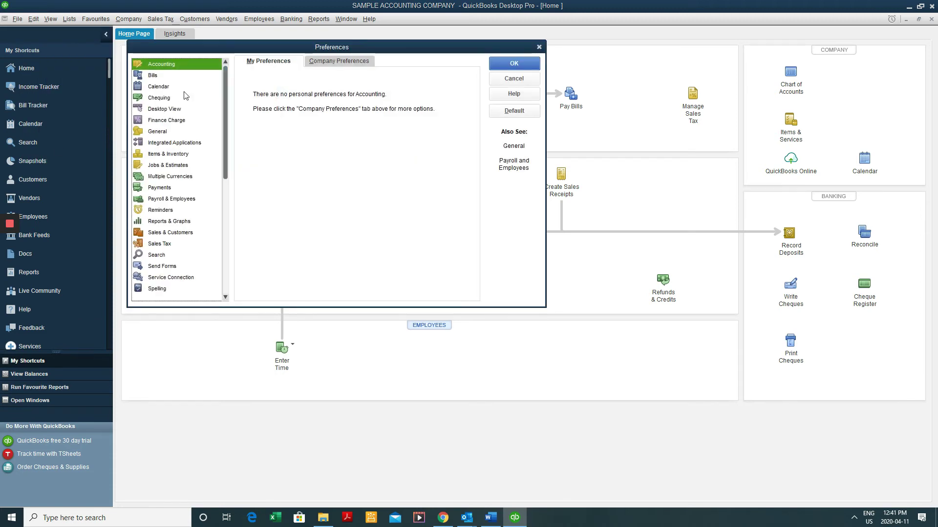
click(315, 65)
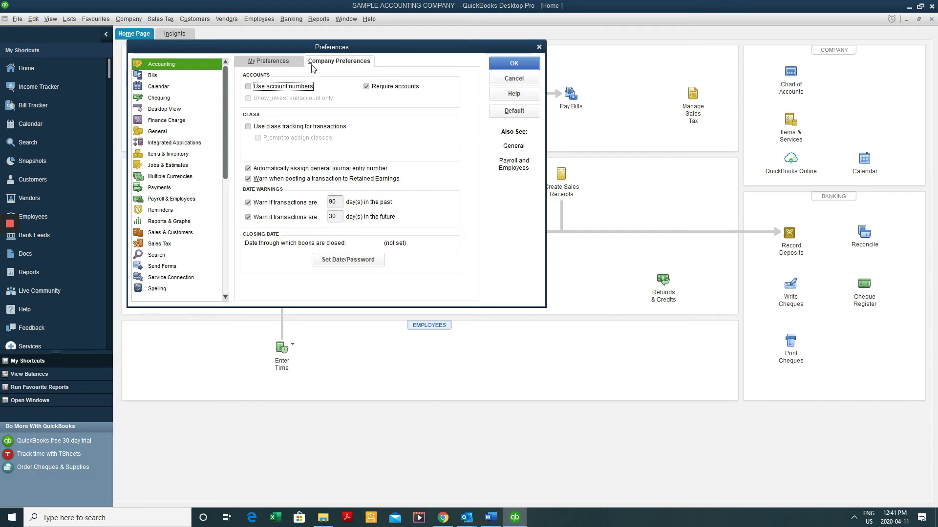
click(260, 128)
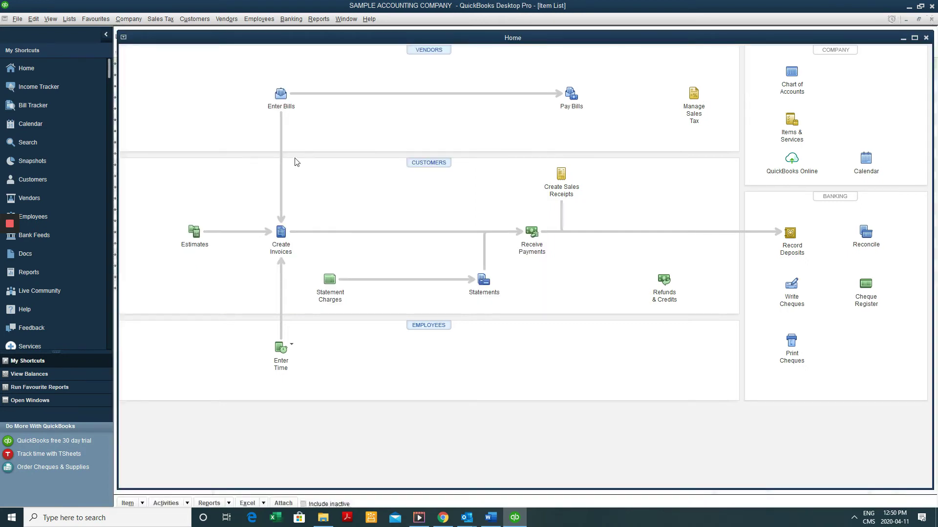
Start a new item of type Service in the item list.
right_click(296, 162)
click(320, 178)
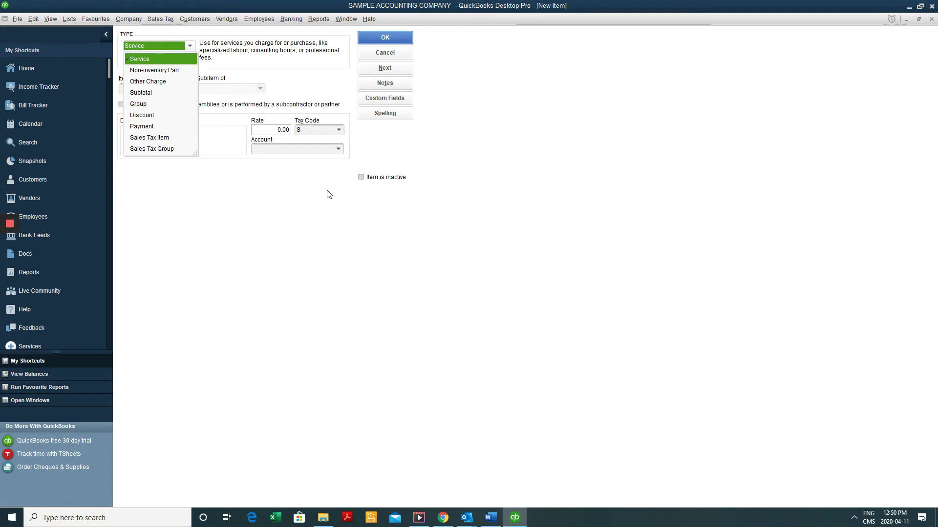
key(Return)
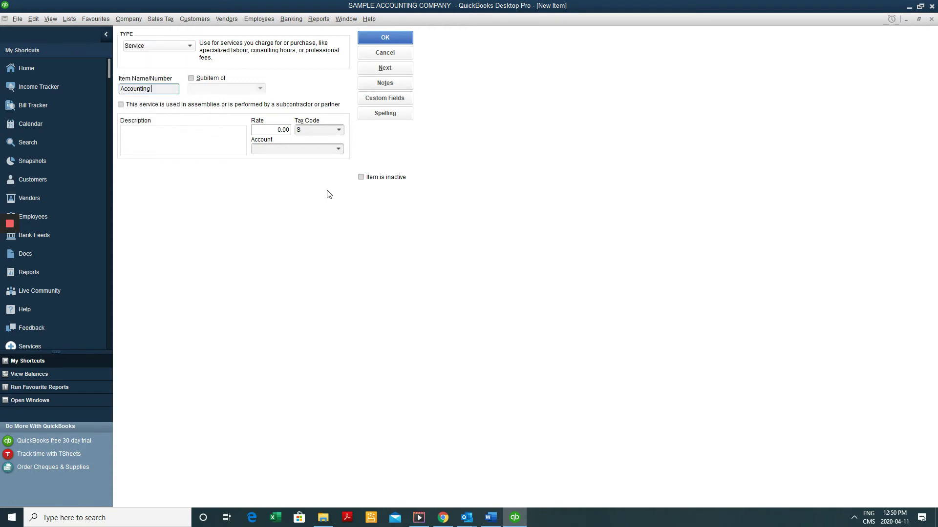
Name the service item "Accounting Services Income" and copy that name into its description.
text(Accounting Services Inco)
text(me)
key(shift+Left)
key(shift+Left)
key(shift+Left)
key(shift+Left)
key(shift+Left)
key(shift+Left)
key(shift+Left)
key(shift+Left)
key(shift+Left)
key(shift+Left)
key(shift+Left)
key(shift+Left)
key(shift+Left)
key(shift+Left)
key(shift+Left)
key(shift+Left)
key(shift+Left)
key(shift+Left)
key(shift+Left)
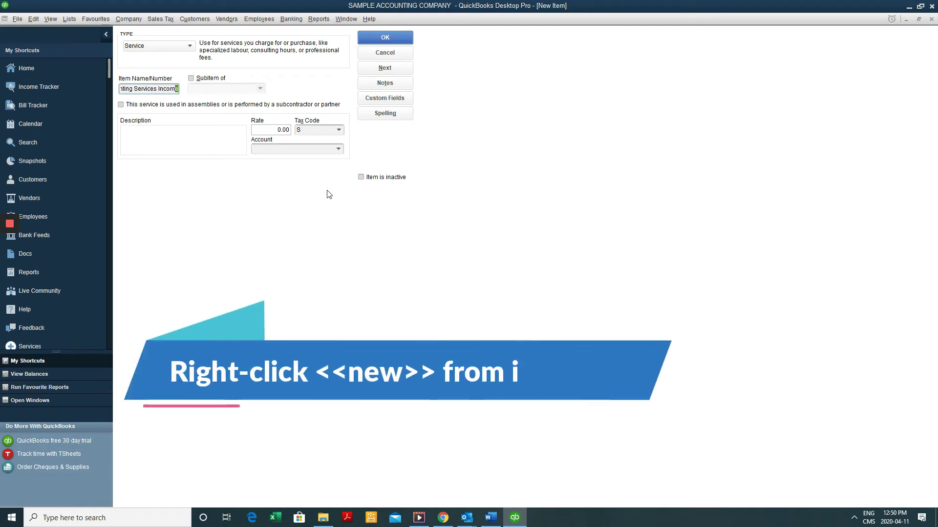
key(shift+Left)
key(shift+Left)
key(shift+Left)
key(shift+Left)
key(shift+Left)
key(shift+Left)
key(shift+Left)
key(ctrl+c)
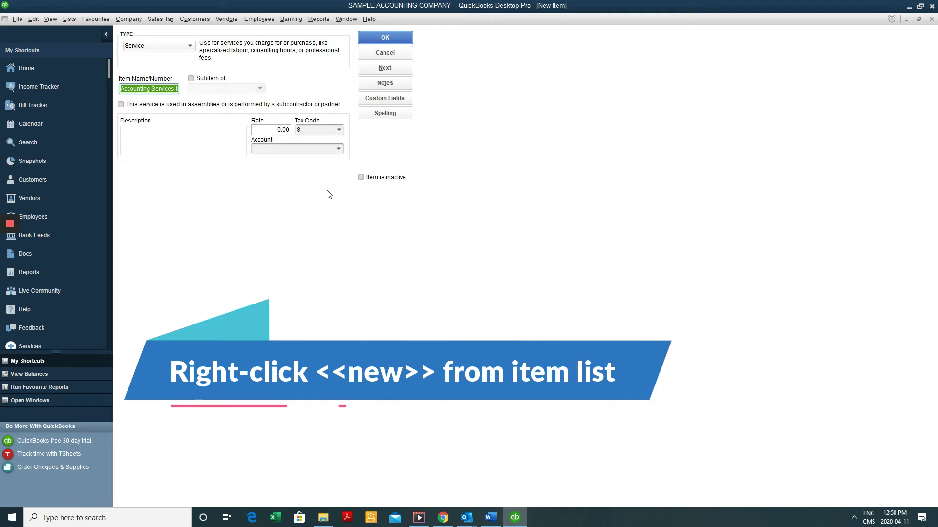
key(Tab)
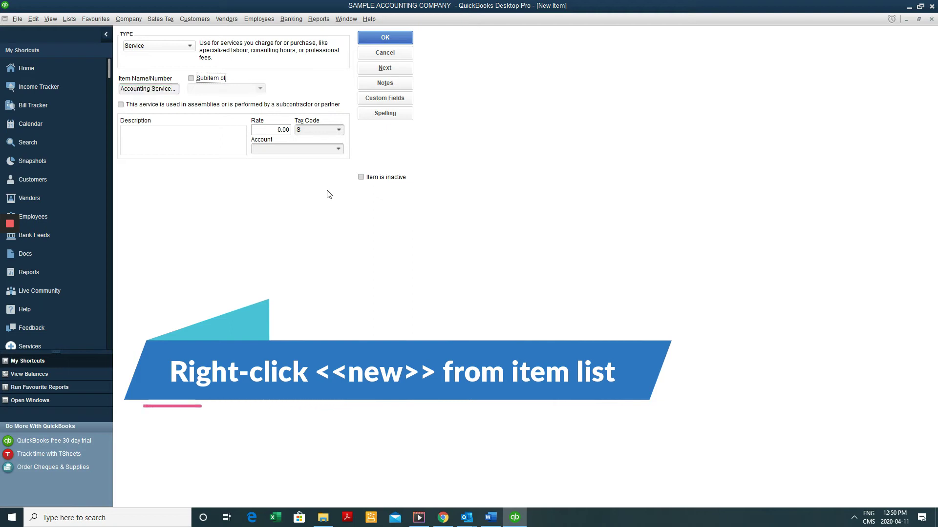
key(Tab)
key(Tab)
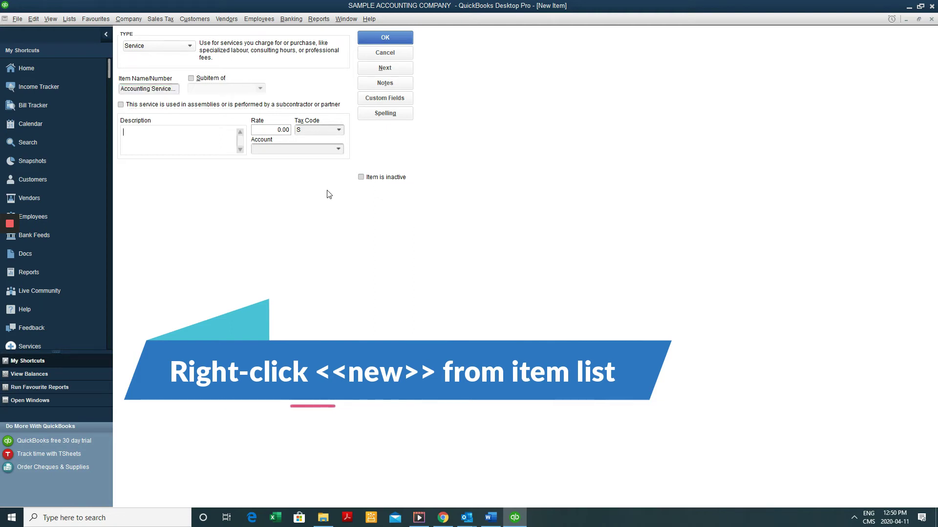
key(ctrl+v)
key(Tab)
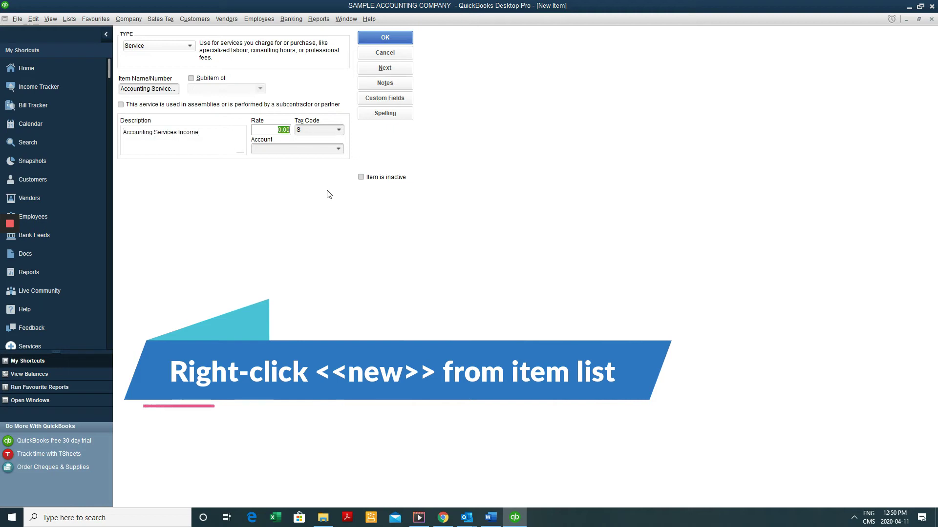
Rename the service item "Advisory Services Income" and replace its description with the same text.
key(shift+Tab)
key(shift+Tab)
key(shift+Tab)
key(shift+Tab)
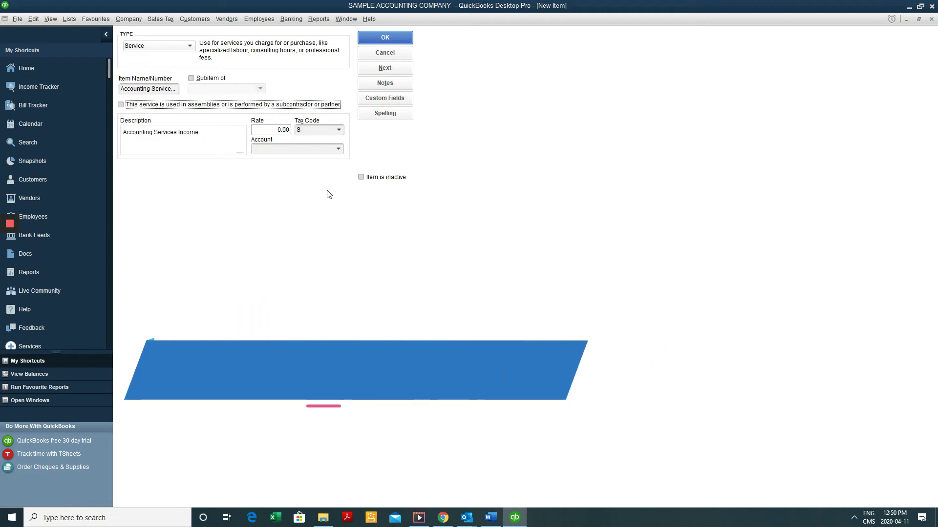
key(BackSpace)
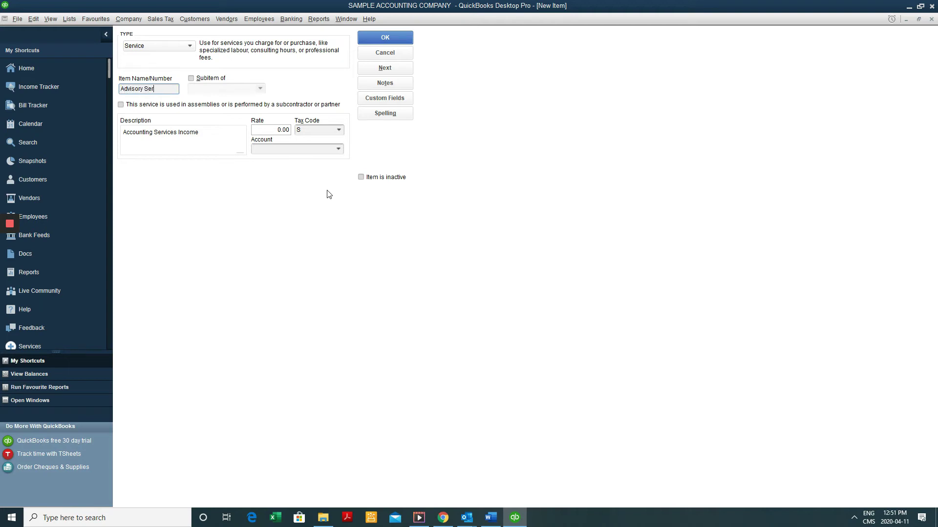
text(Advisory Services Income)
key(shift+Left)
key(shift+Left)
key(shift+Left)
key(shift+Left)
key(shift+Left)
key(shift+Left)
key(shift+Left)
key(shift+Left)
key(shift+Left)
key(shift+Left)
key(shift+Left)
key(shift+Left)
key(shift+Left)
key(shift+Left)
key(shift+Left)
key(shift+Left)
key(shift+Left)
key(shift+Left)
key(shift+Left)
key(shift+Left)
key(ctrl+c)
key(Tab)
key(Tab)
key(Tab)
key(ctrl+v)
key(Tab)
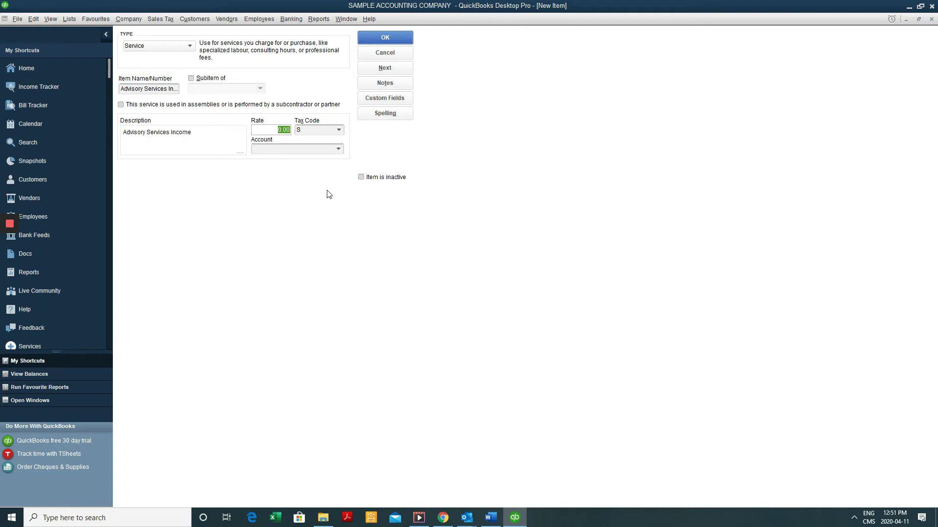
Set the Advisory Services Income item's rate to 200.
text(2)
key(Tab)
key(Tab)
Try entering an account name starting with "A" for the item, then clear the Accounting Services Cost entry.
text(Ad)
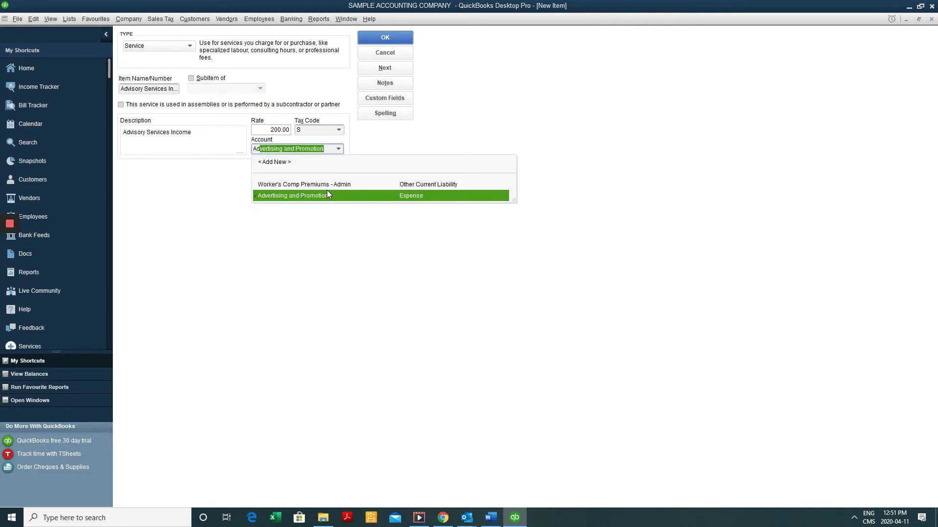
key(BackSpace)
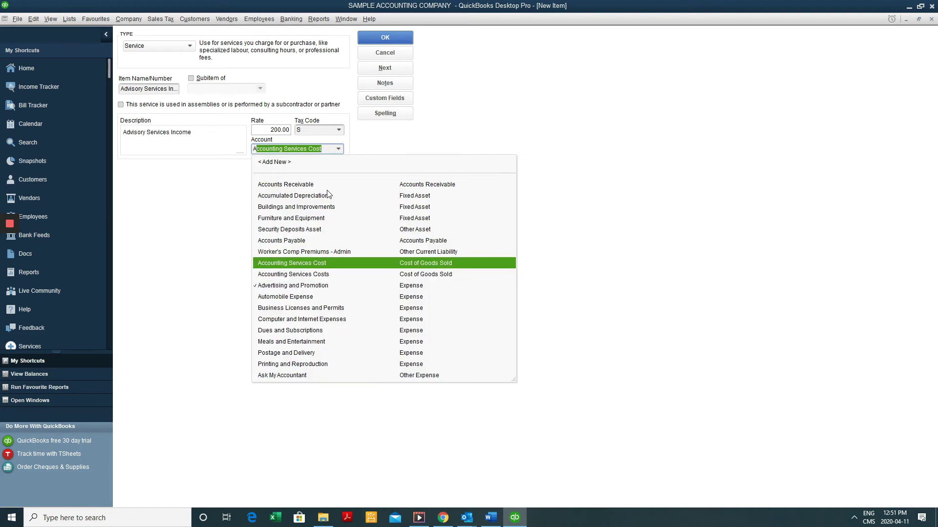
key(BackSpace)
text(A)
key(BackSpace)
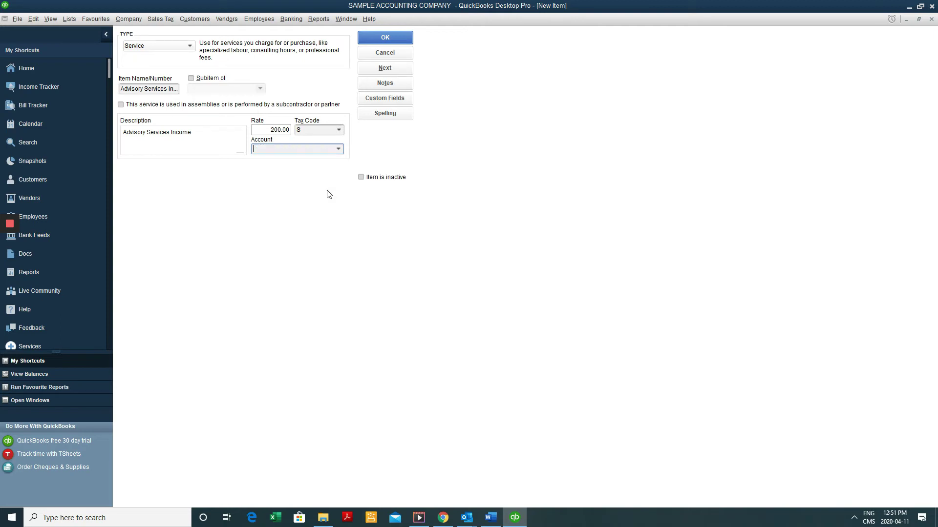
text(Accounting Services Cost)
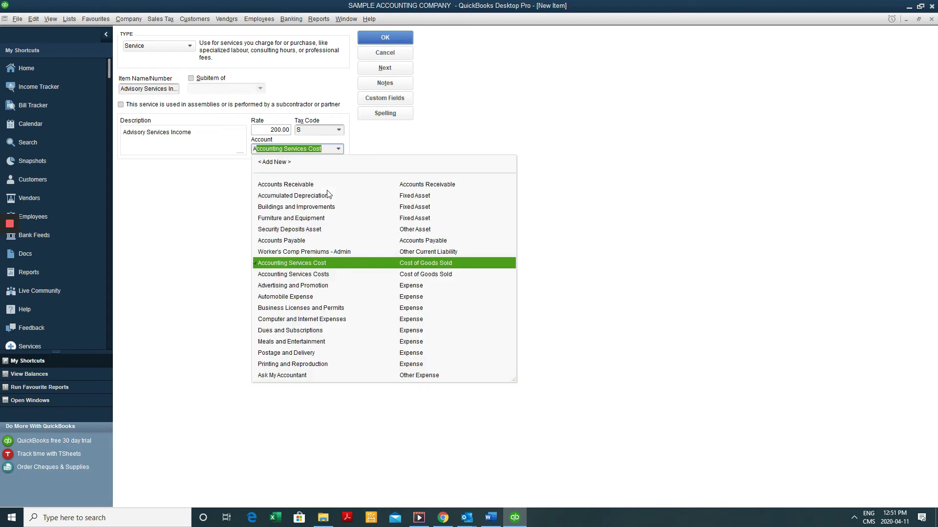
scroll(360, 309, down, 2)
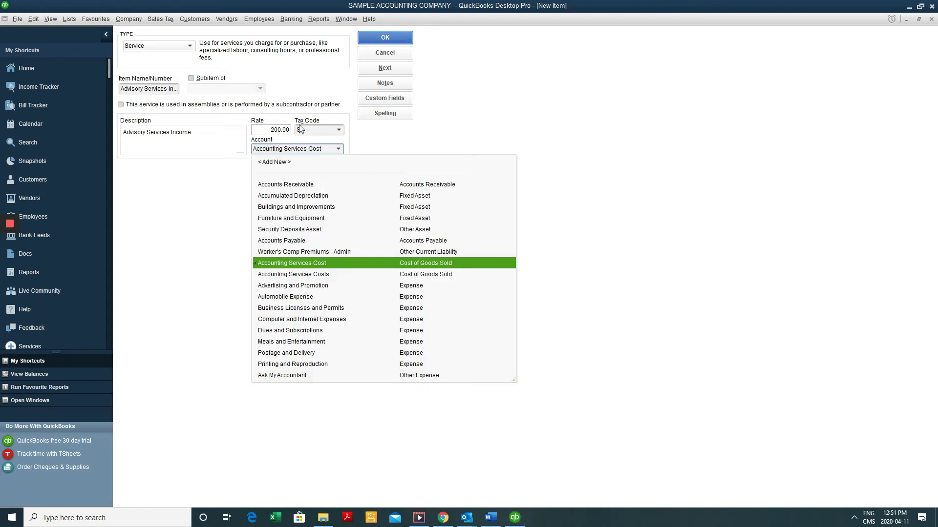
click(321, 149)
key(BackSpace)
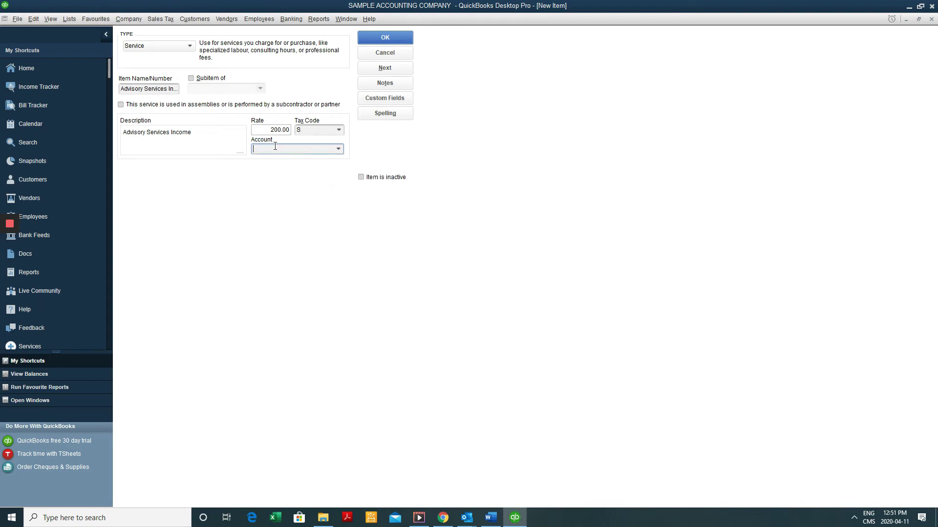
Assign the Services Income account to the Advisory Services Income item.
click(338, 150)
click(334, 173)
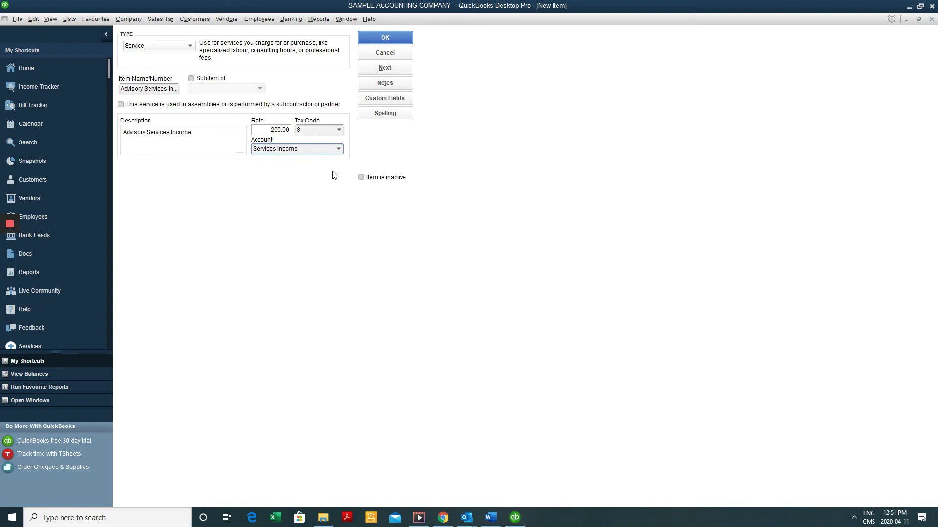
Save the Advisory Services Income item and open a new service item.
click(390, 43)
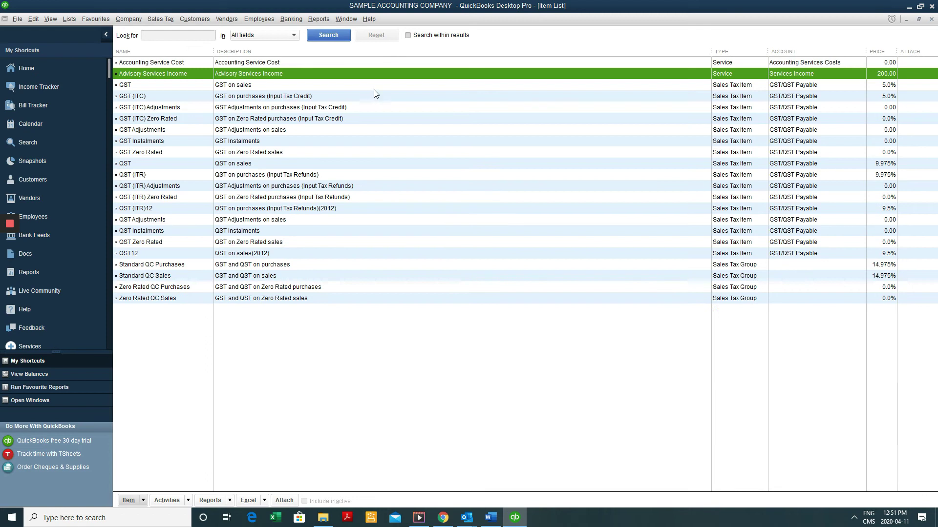
key(super+space)
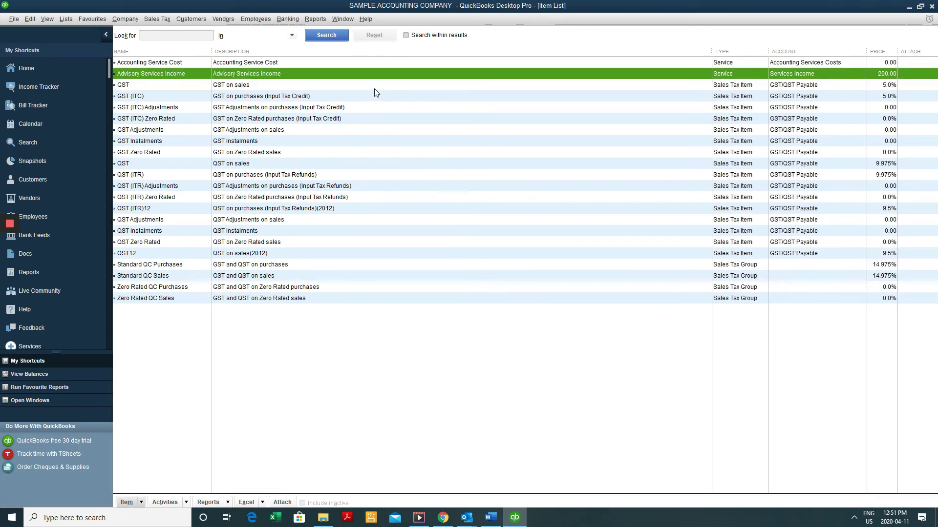
key(ctrl+n)
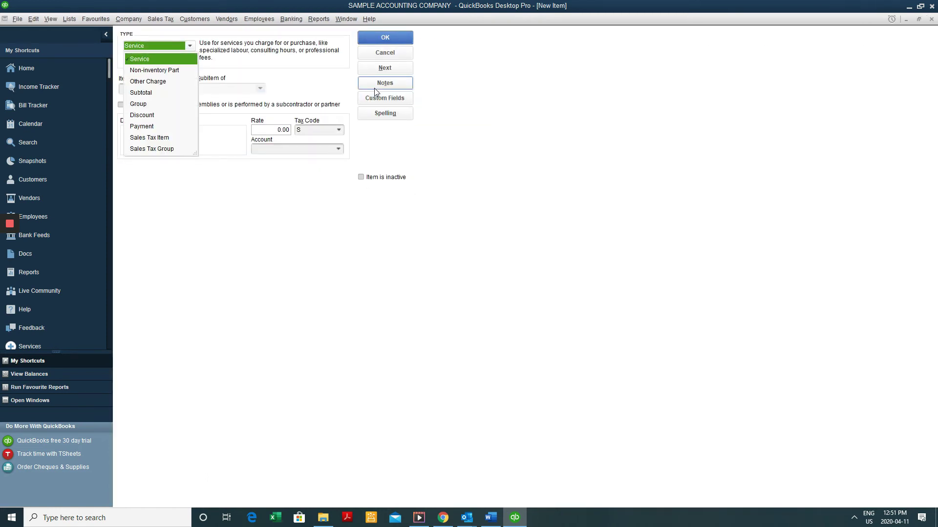
key(Tab)
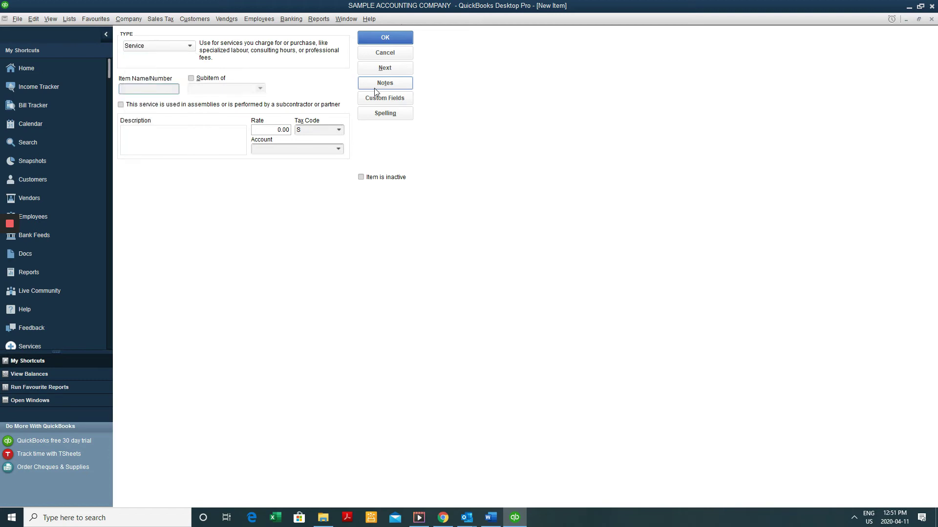
Name the new service item "Audit Services Income" and copy the same text into its description.
text(Audit Services Income)
key(shift+Left)
key(shift+Left)
key(shift+Left)
key(shift+Left)
key(shift+Left)
key(shift+Left)
key(shift+Left)
key(shift+Left)
key(shift+Left)
key(shift+Left)
key(shift+Left)
key(shift+Left)
key(shift+Left)
key(shift+Left)
key(shift+Left)
key(shift+Left)
key(shift+Left)
key(shift+Left)
key(shift+Left)
key(shift+Left)
key(ctrl+c)
key(Tab)
key(Tab)
key(ctrl+v)
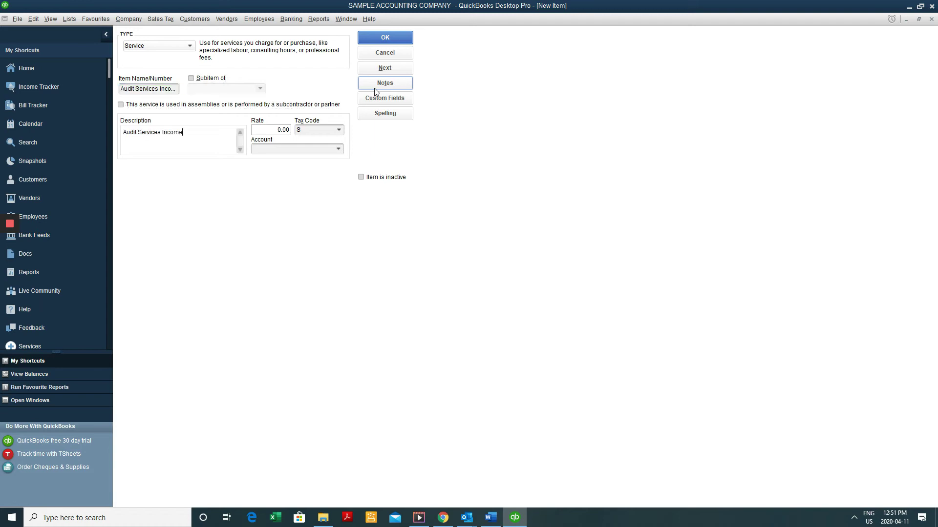
Set the Audit Services Income item's rate to 120 and assign it to the Services Income account.
key(Tab)
text(120)
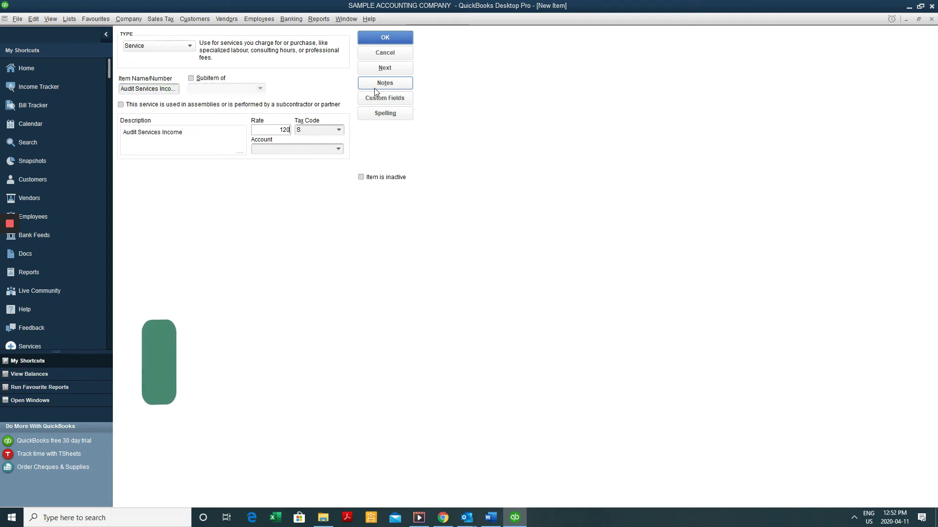
key(Tab)
key(Tab)
text(S)
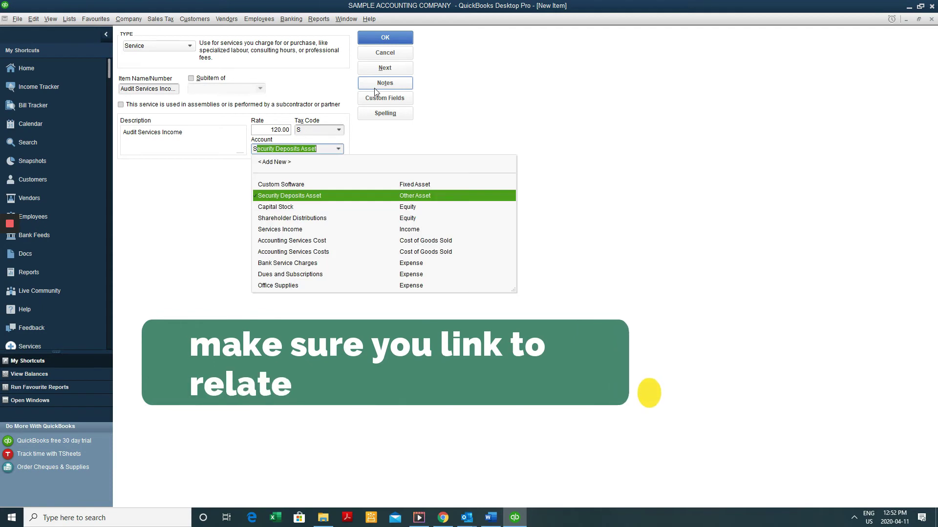
key(Down)
key(Down)
key(Down)
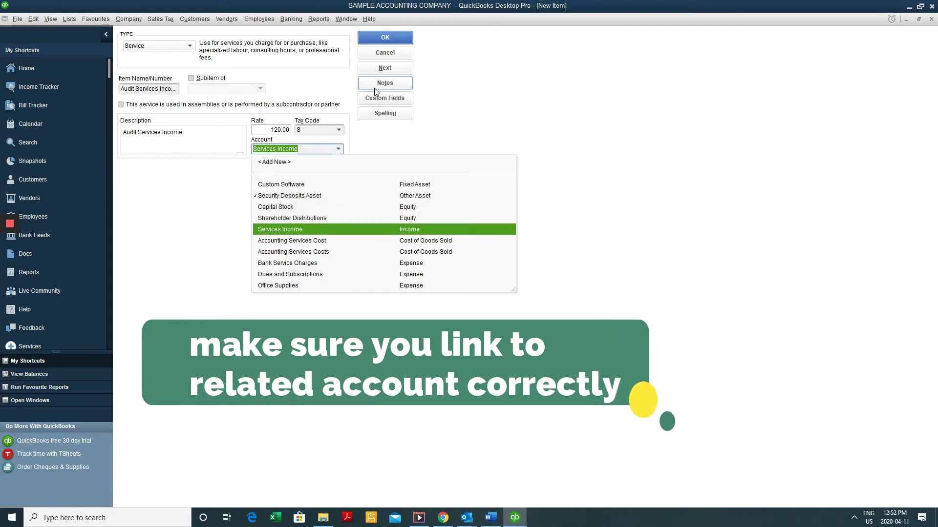
key(Tab)
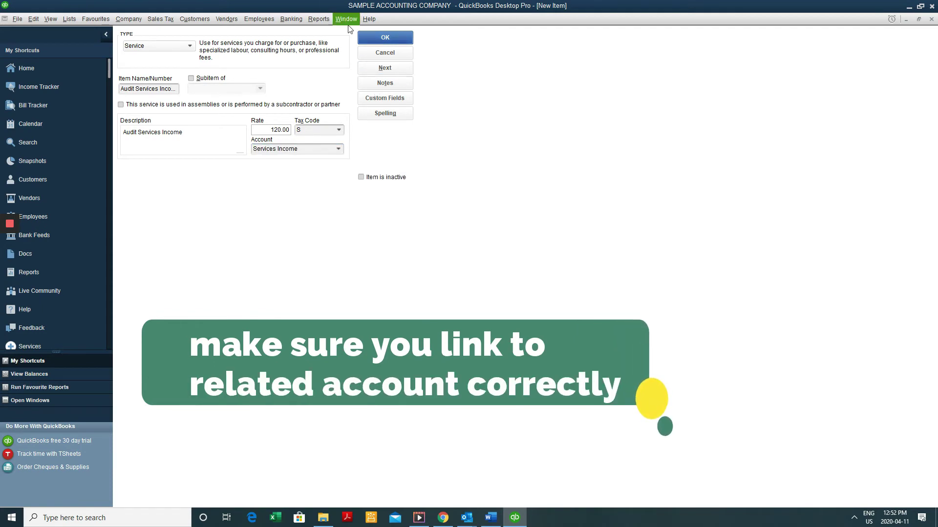
Save the Audit Services Income item and close the item list.
click(385, 37)
key(super+space)
key(Escape)
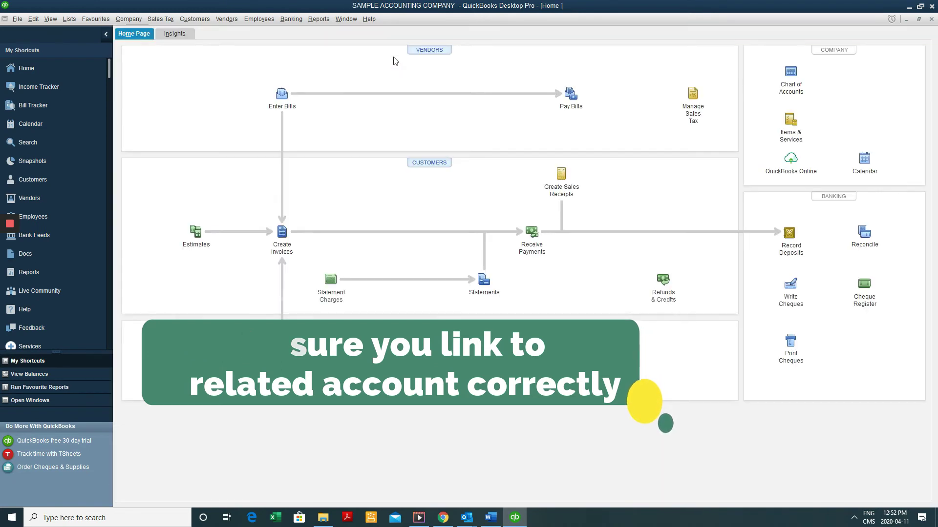
Add another service item from the item list, using "Taxation Services Income" as both its name and description.
click(69, 19)
click(72, 42)
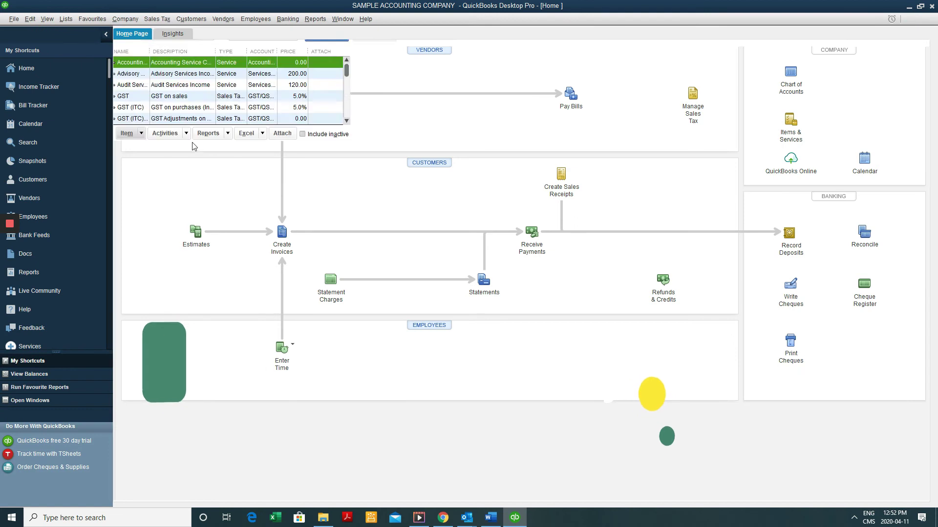
right_click(245, 141)
click(268, 175)
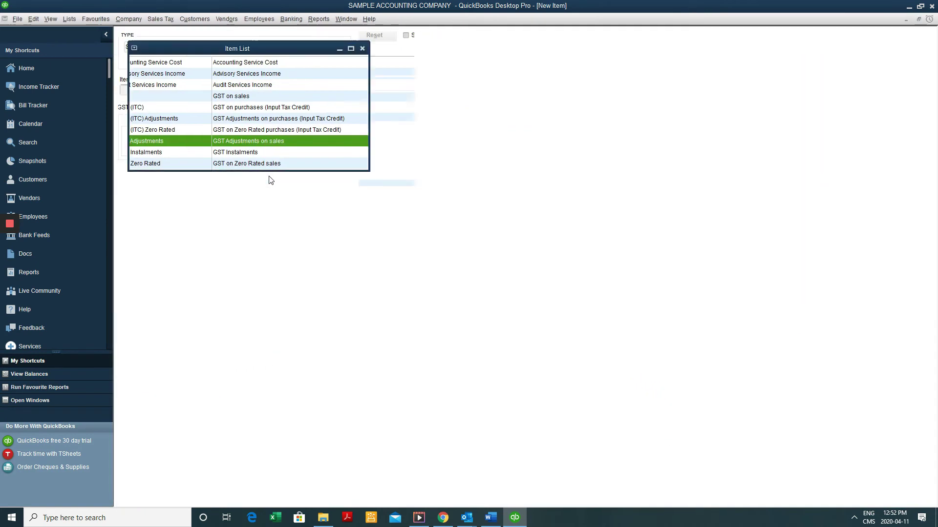
key(Tab)
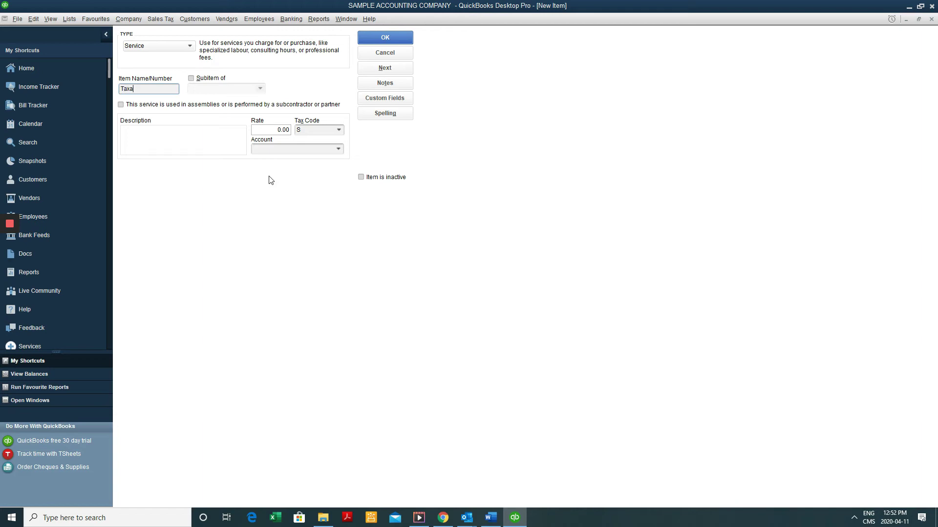
text(Taxation S)
text(ervices Income)
key(ctrl+shift+Left)
key(ctrl+shift+Left)
key(ctrl+shift+Left)
key(ctrl+c)
key(Tab)
key(Tab)
key(Tab)
key(ctrl+v)
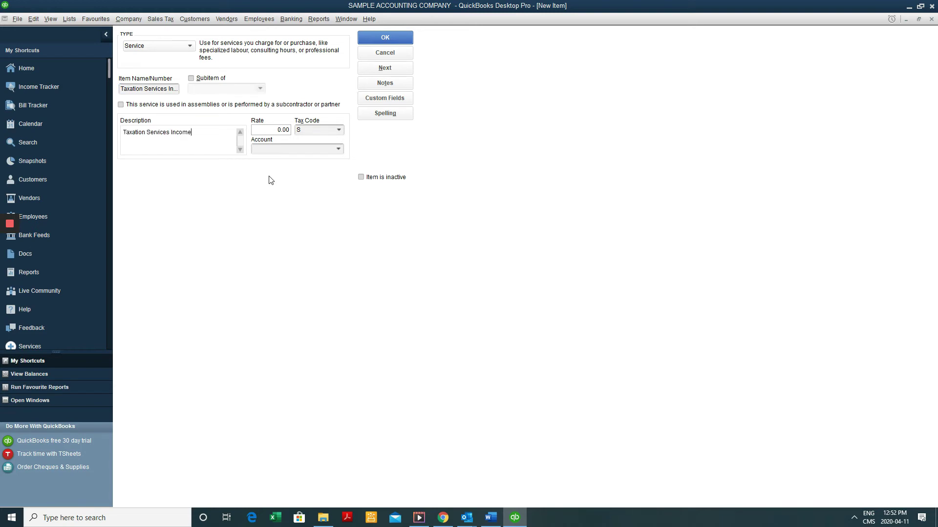
Set the Taxation Services Income item's rate to 150.
key(Tab)
key(Tab)
click(264, 130)
text(150)
key(Tab)
key(Tab)
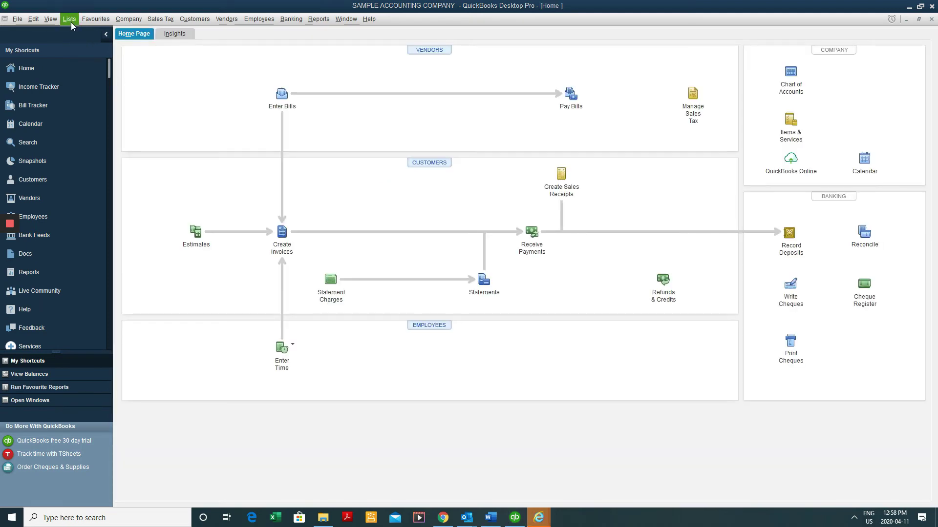
Create a new class named "ADVISORY" in the class list.
click(71, 22)
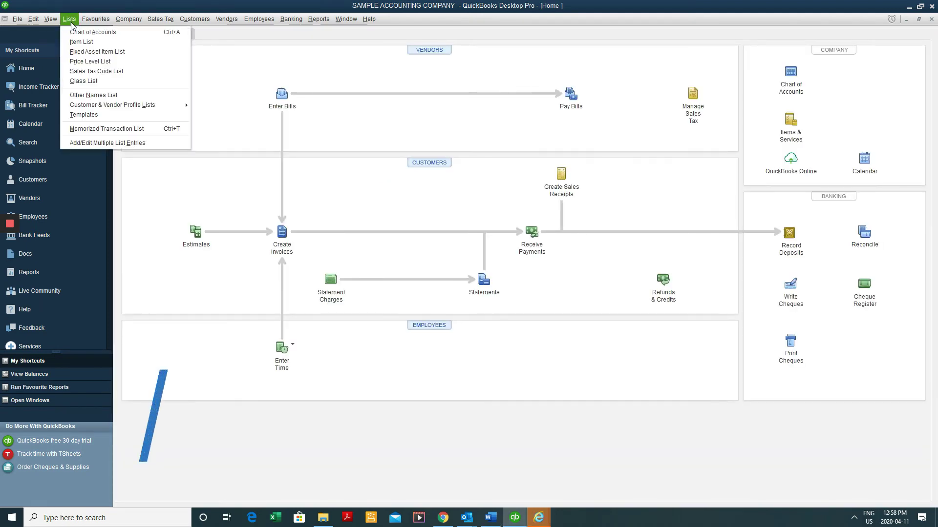
click(94, 83)
right_click(177, 99)
click(195, 127)
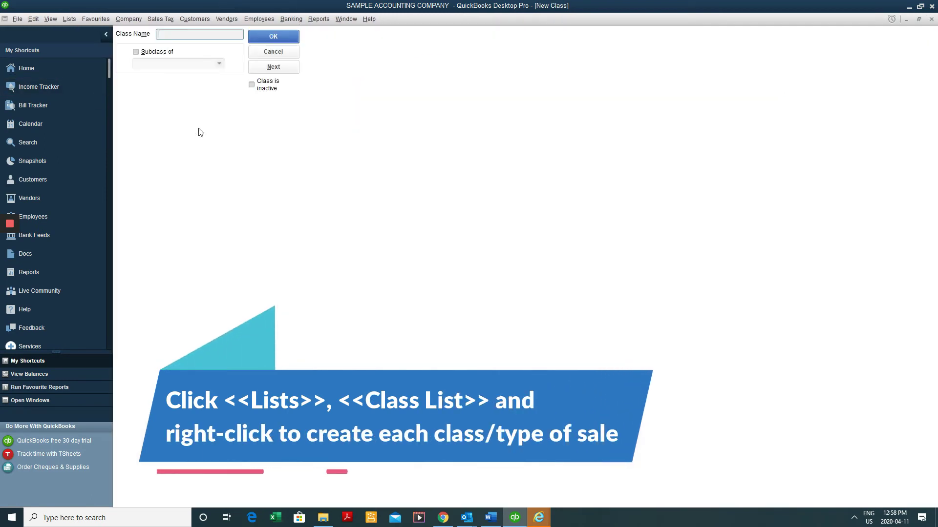
text(ADV)
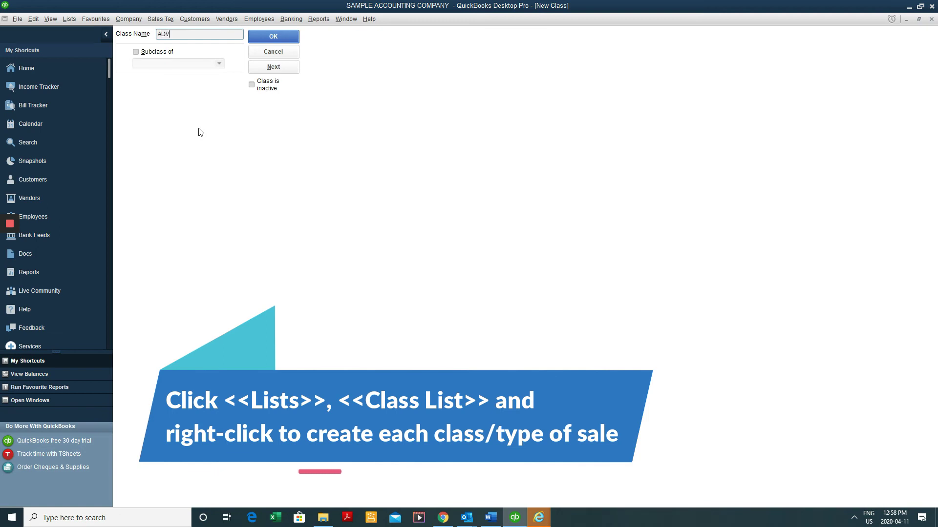
text(ISORY)
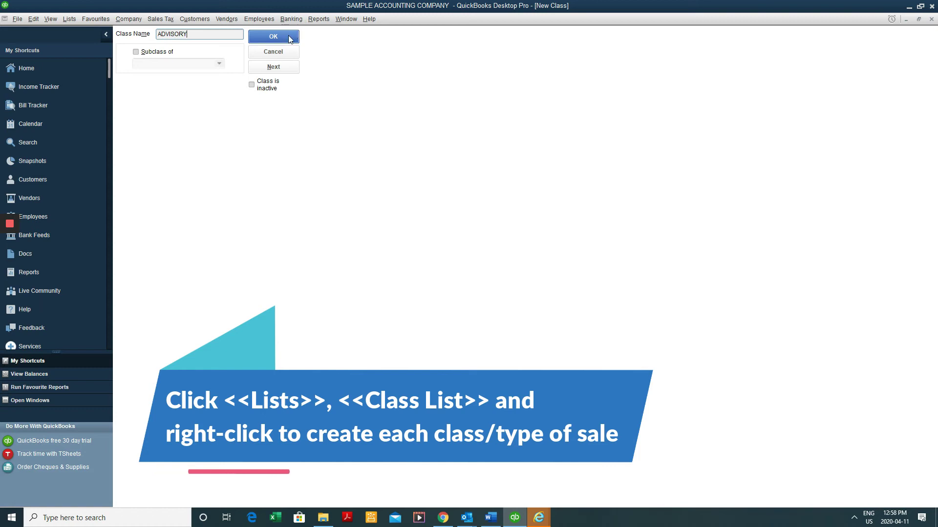
click(288, 38)
Create a second class named "AUDIT".
right_click(279, 90)
click(299, 117)
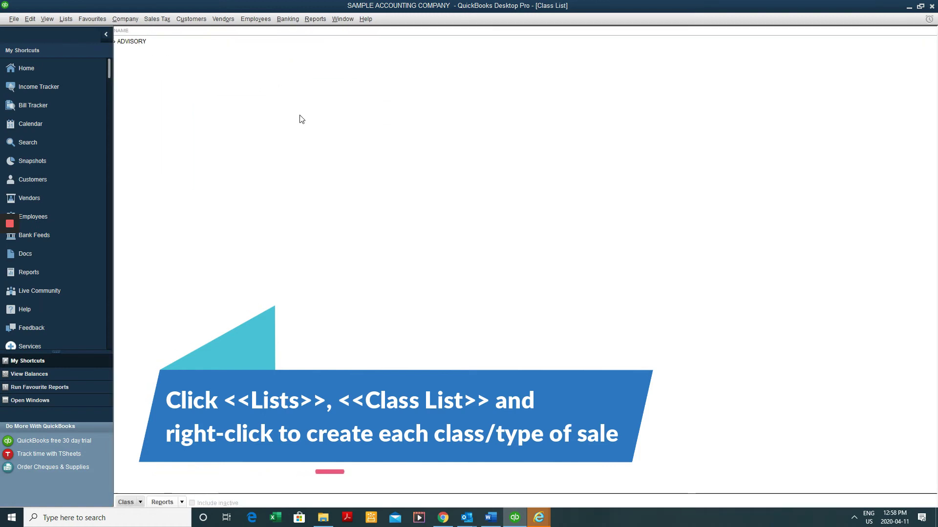
text(AUDIT)
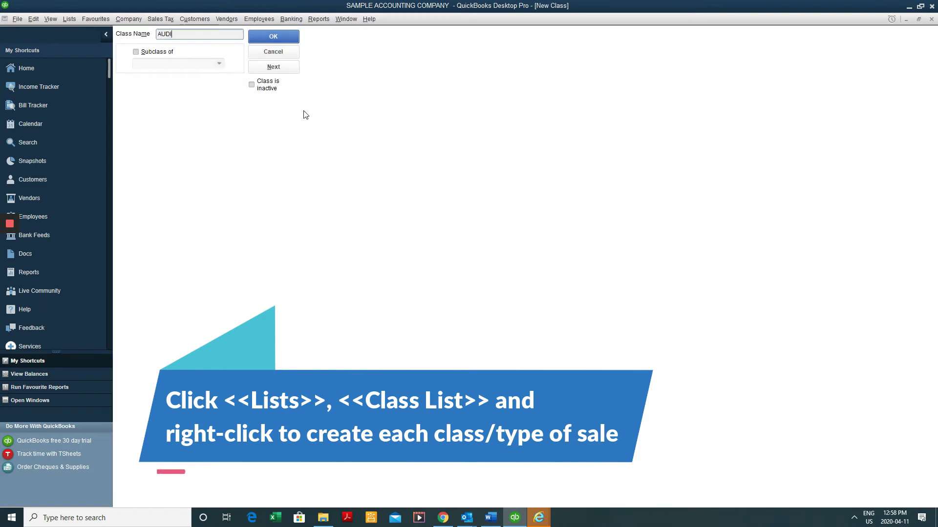
click(280, 37)
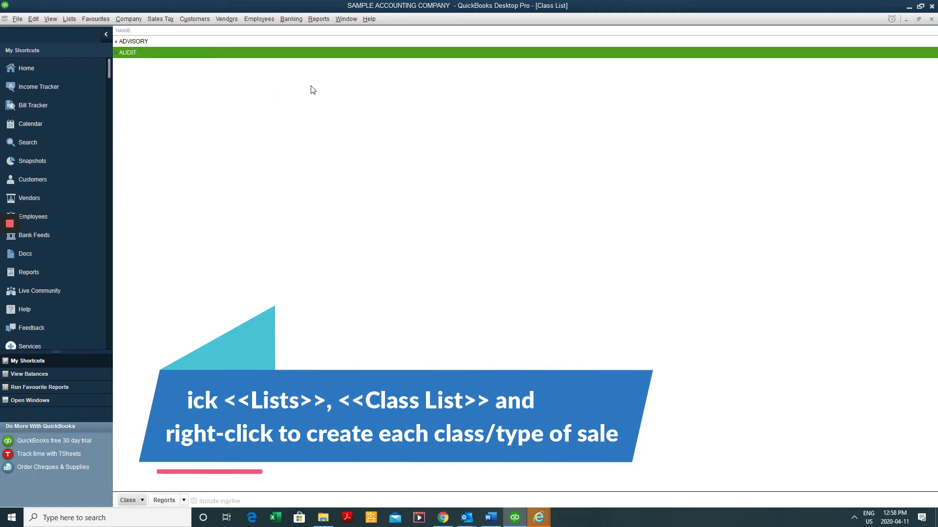
Create a third class named "TAC" and close the class list.
right_click(309, 96)
click(331, 122)
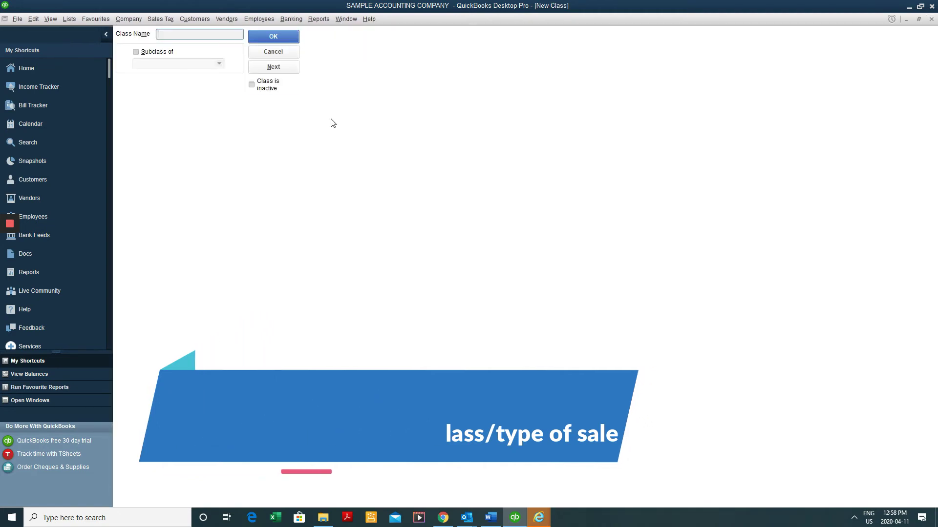
text(TAX)
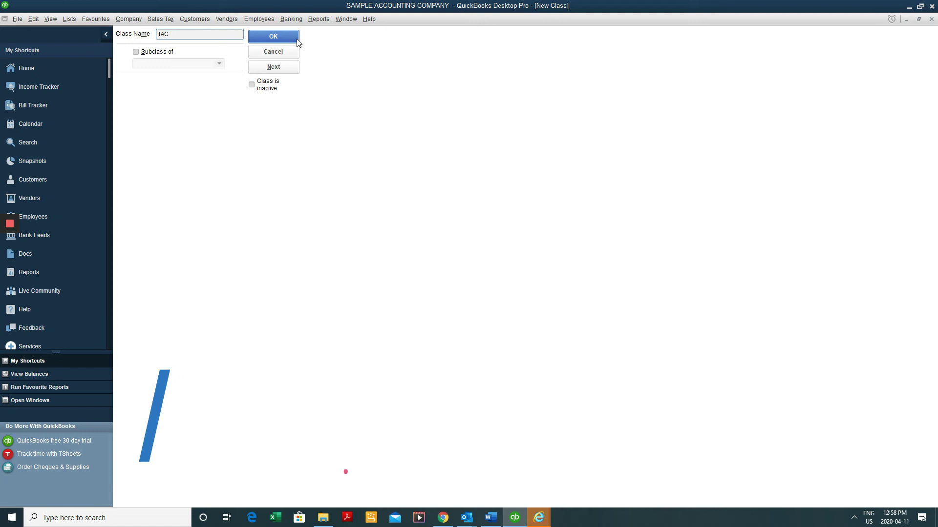
click(291, 41)
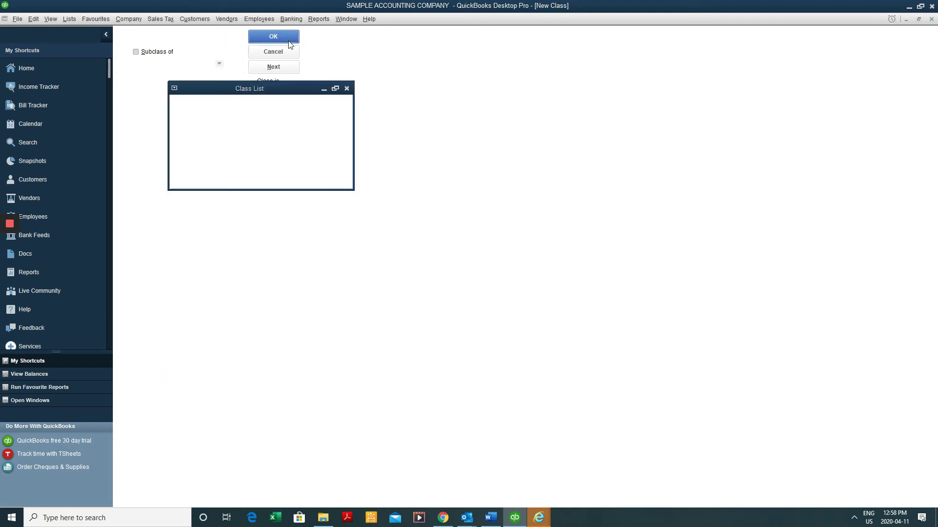
key(Escape)
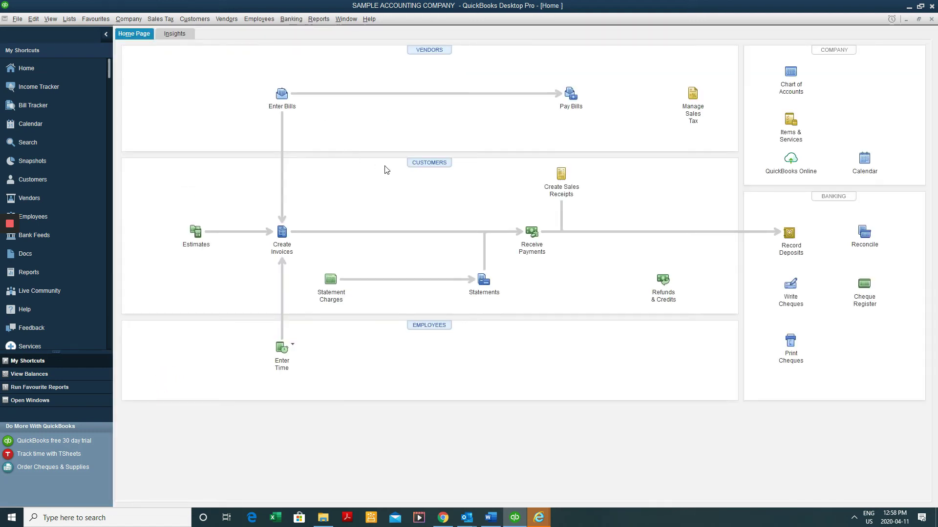
Start a new invoice for the customer ABC Company.
key(ctrl+i)
text(ABC Company)
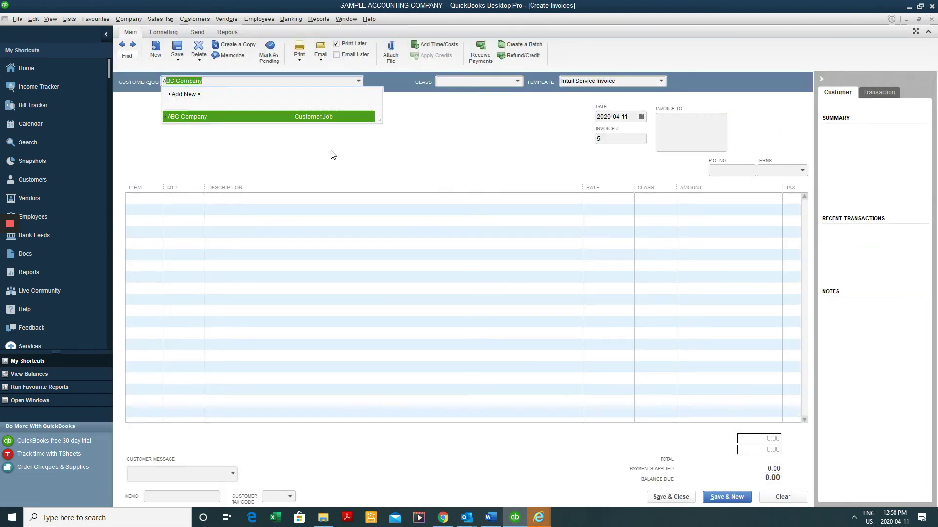
key(Tab)
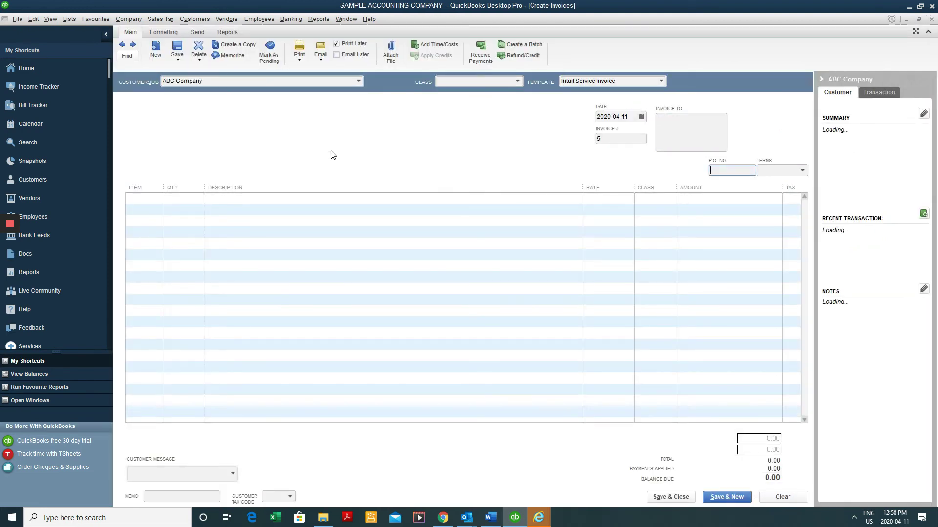
Invoice a quantity of 3 of Advisory Services Income under the ADVISORY class and save the invoice.
text(A)
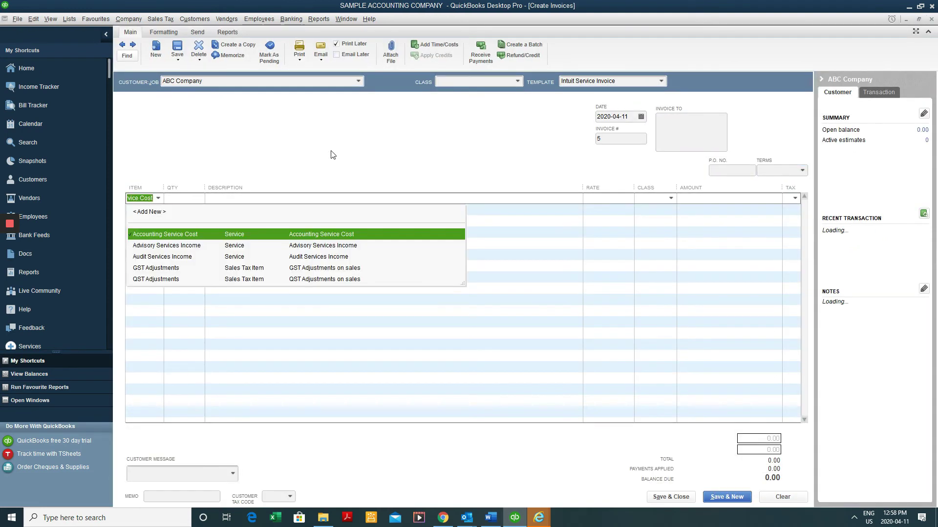
text(d)
key(Tab)
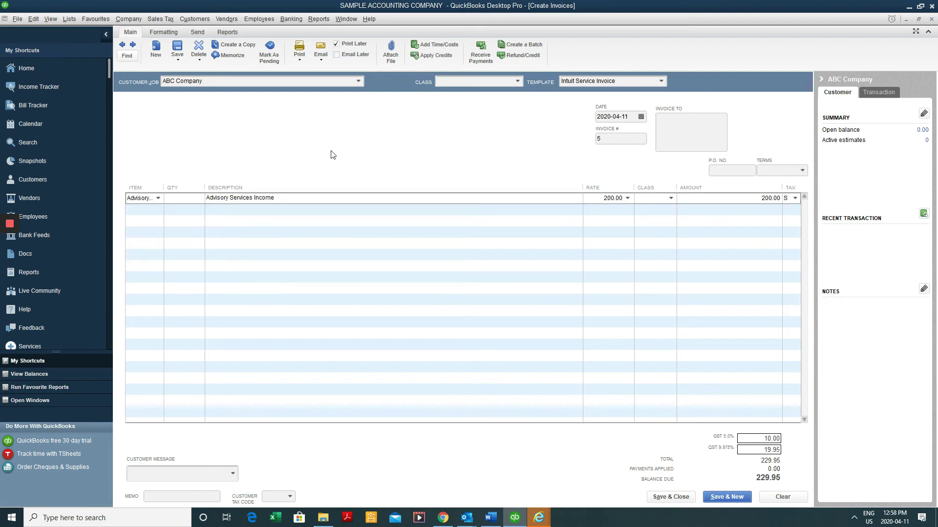
text(3)
key(Tab)
key(Tab)
key(Tab)
text(A)
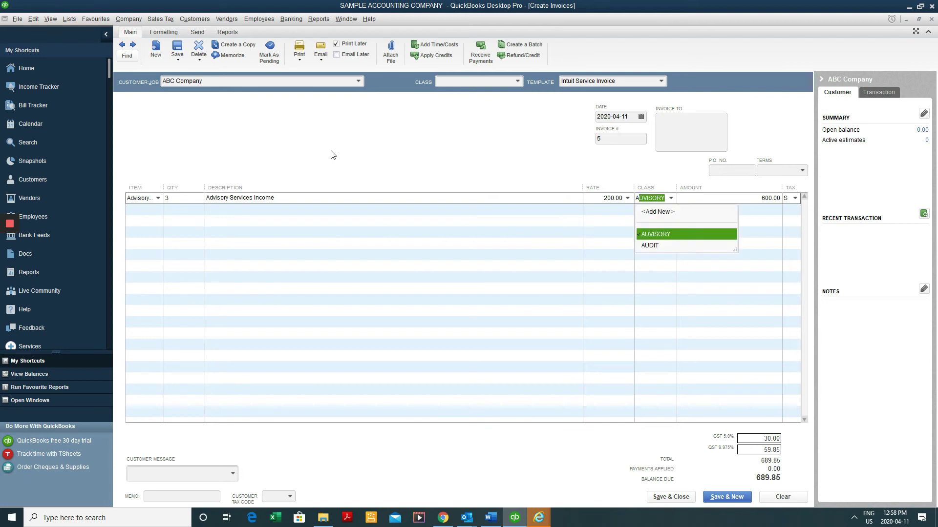
key(Tab)
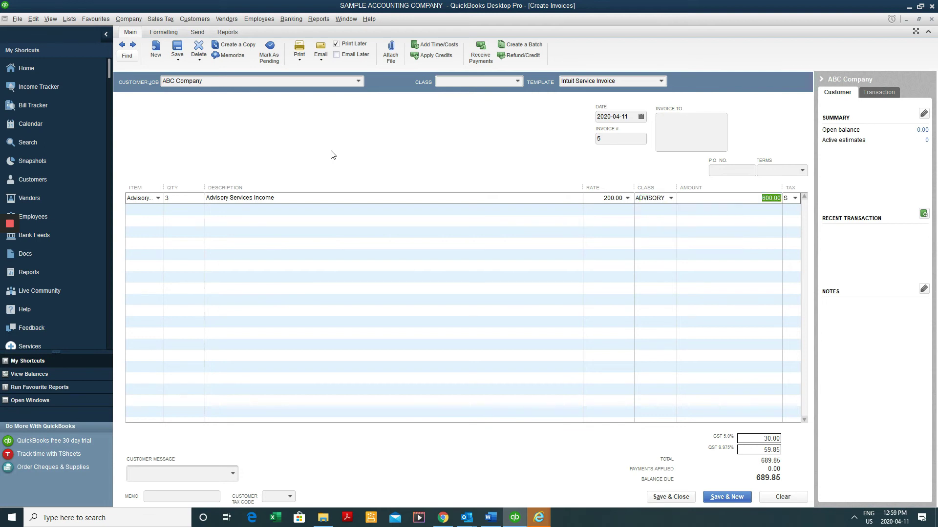
key(alt+s)
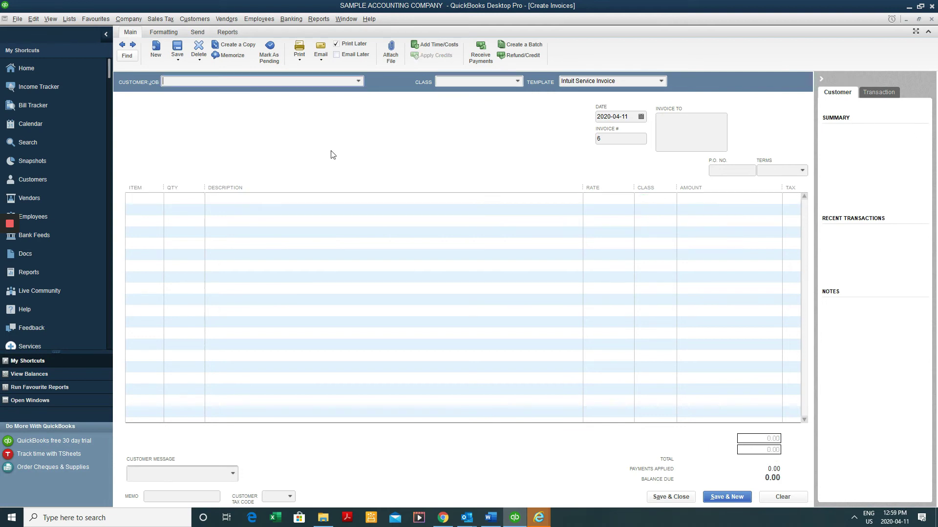
Start another invoice for the customer ABC Company.
text(A)
key(Tab)
key(Tab)
key(Tab)
key(Tab)
key(Tab)
key(Tab)
key(Tab)
key(Tab)
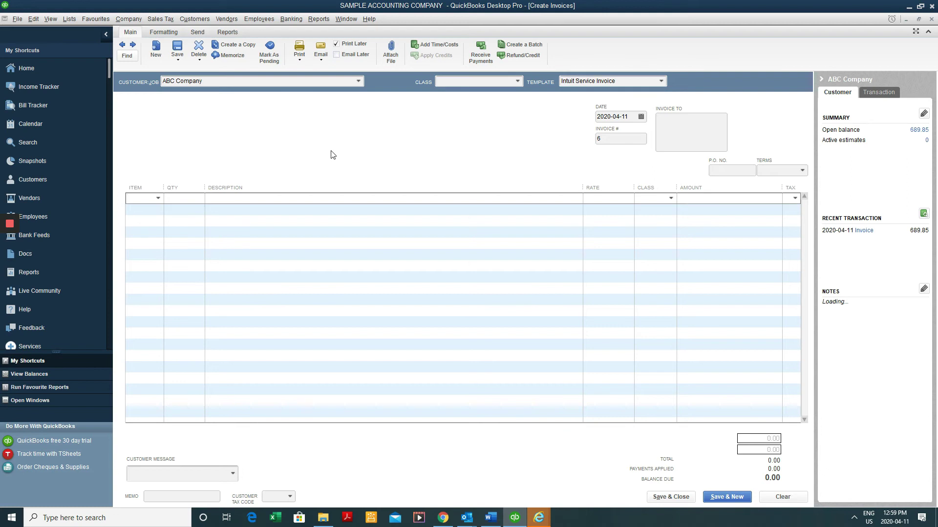
Invoice a quantity of 5 of Audit Services Income under the AUDIT class and save the invoice.
text(Au)
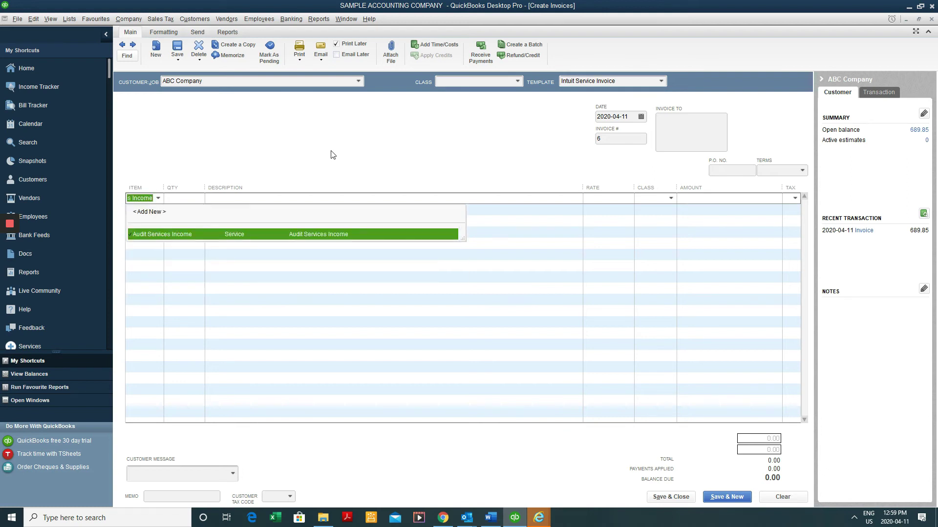
key(Tab)
text(5)
key(Tab)
key(Tab)
key(Tab)
text(a)
key(Down)
key(Tab)
key(alt+s)
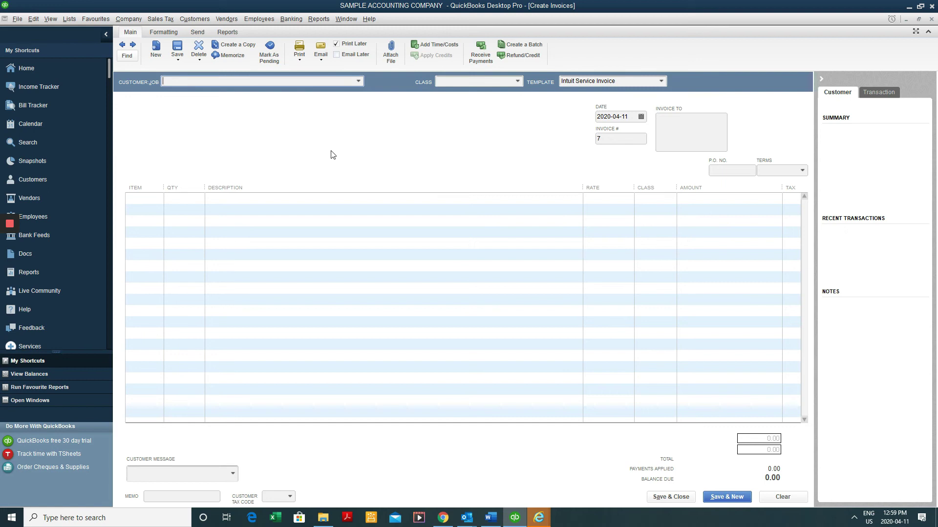
Start a new invoice for the customer XYZ Company.
click(358, 81)
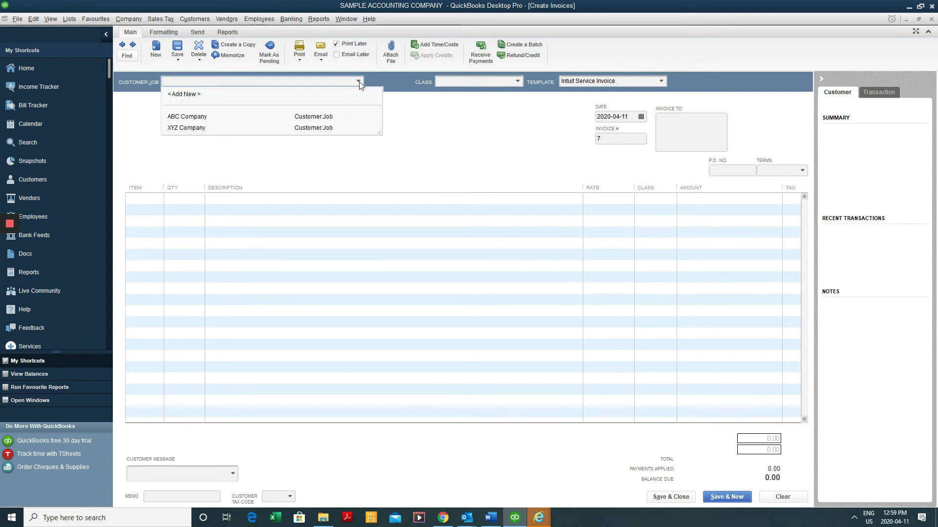
click(327, 126)
key(Tab)
key(Tab)
key(Tab)
key(Tab)
key(Tab)
key(Tab)
key(Tab)
key(Tab)
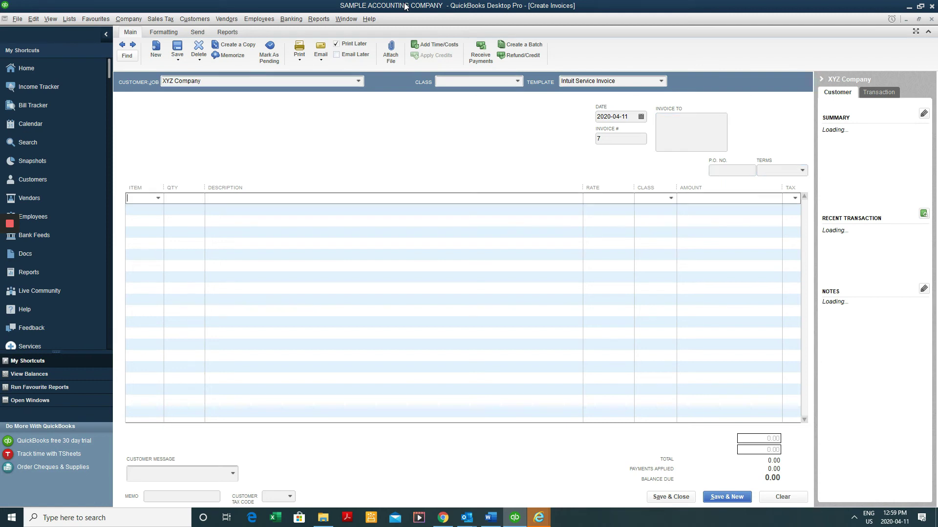
Invoice a quantity of 10 of Taxation Services Income under the TAX class and save the invoice.
text(t)
key(Tab)
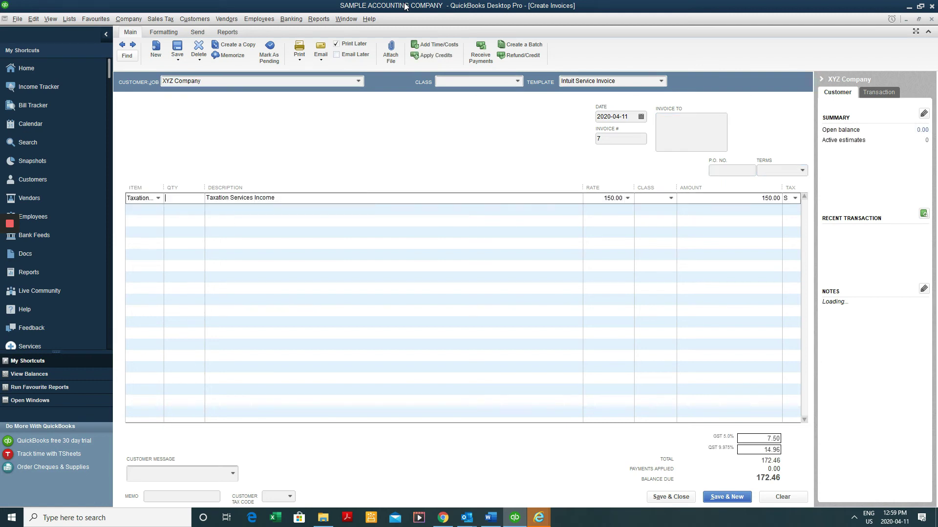
key(Tab)
text(t)
key(Tab)
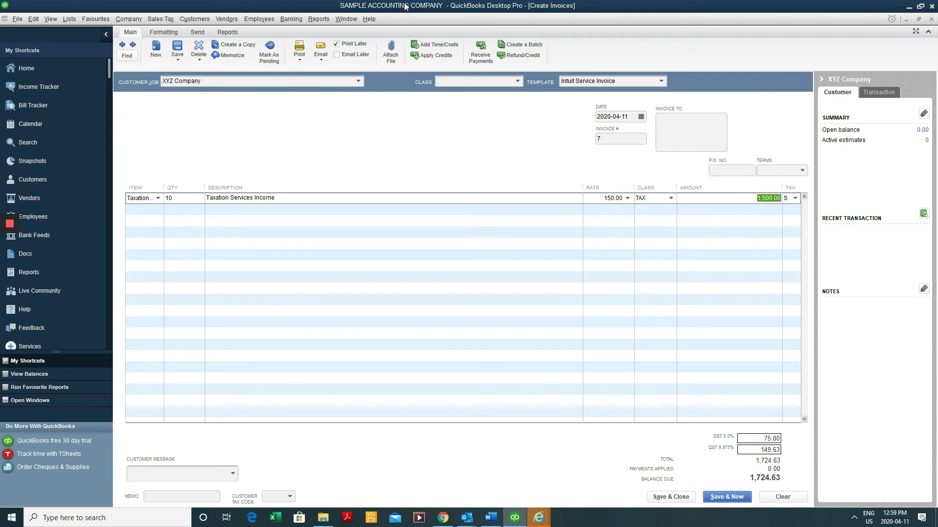
key(alt+s)
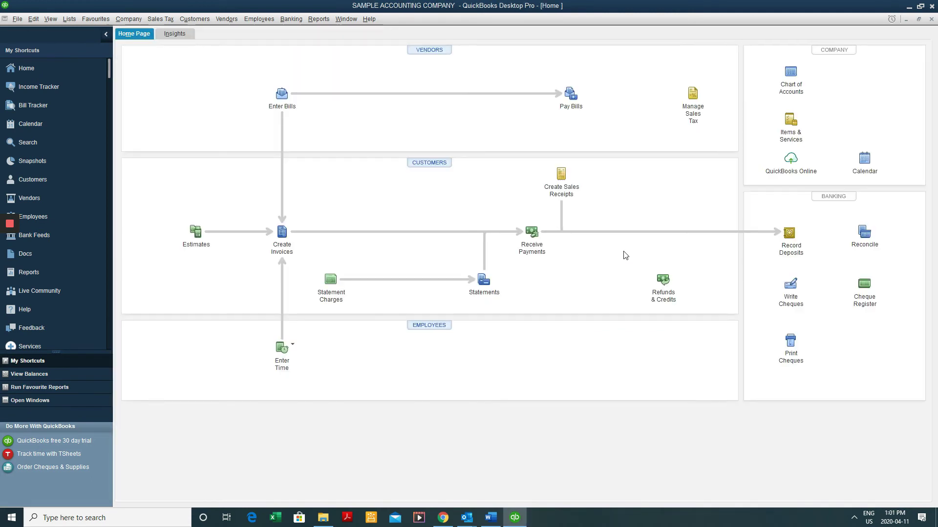
Run the Profit & Loss by Class report.
key(alt+r)
key(f)
key(c)
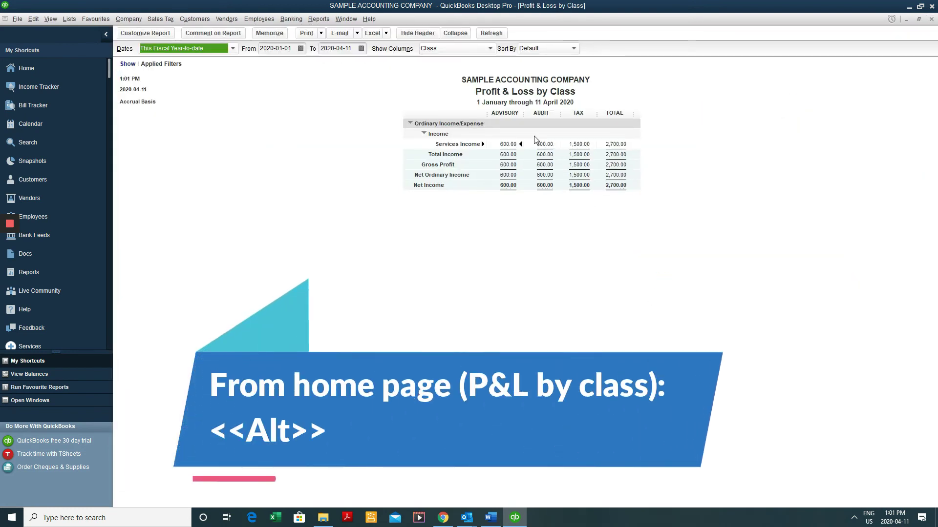
Widen all class columns of the report to the same width, and widen the account name column.
drag(525, 116, 537, 116)
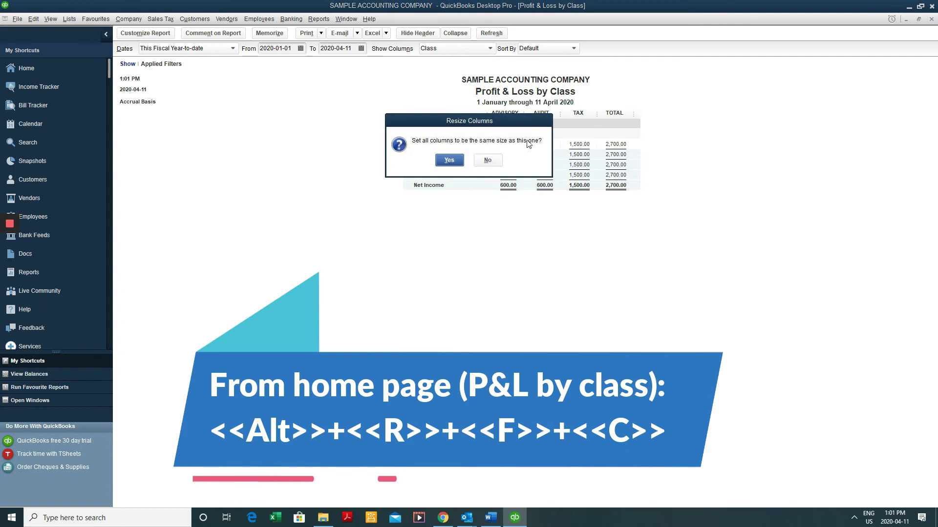
click(488, 160)
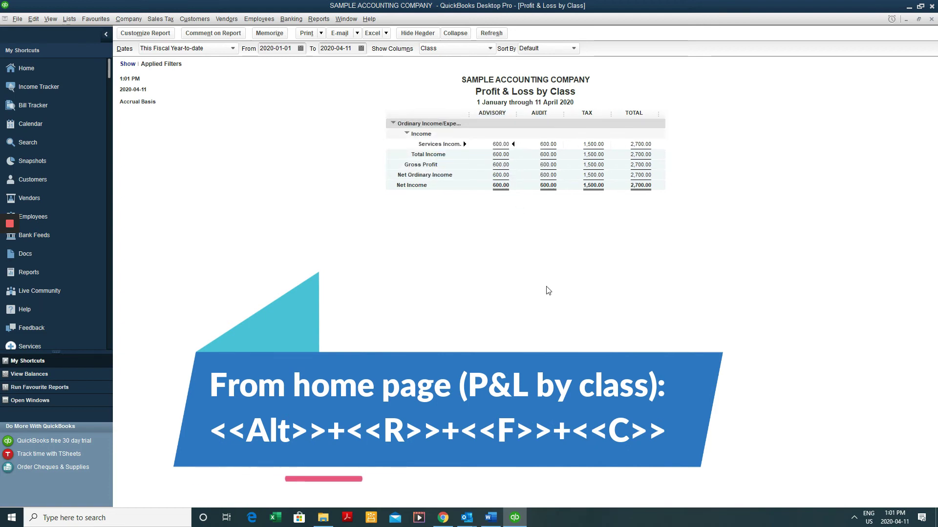
drag(468, 115, 495, 115)
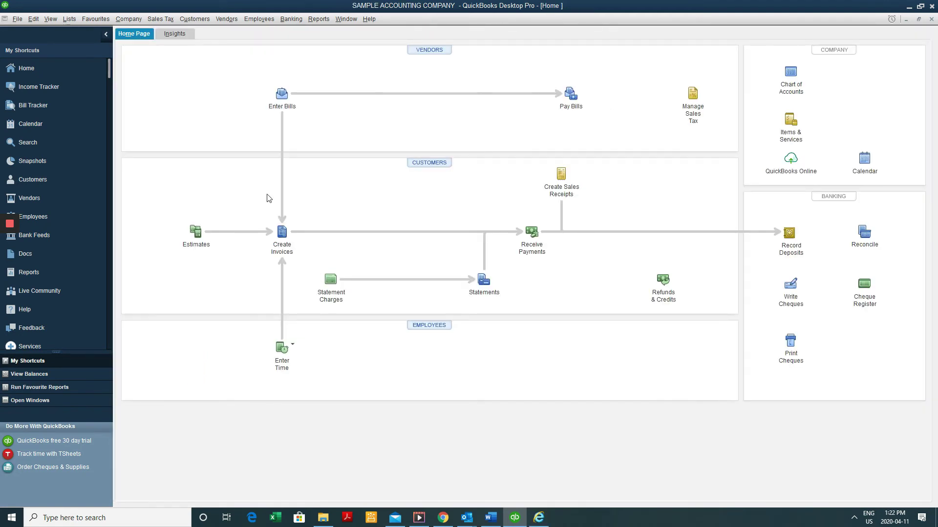
Start a vendor bill from 123 Co with reference number 1 and an amount due of 400.
click(277, 96)
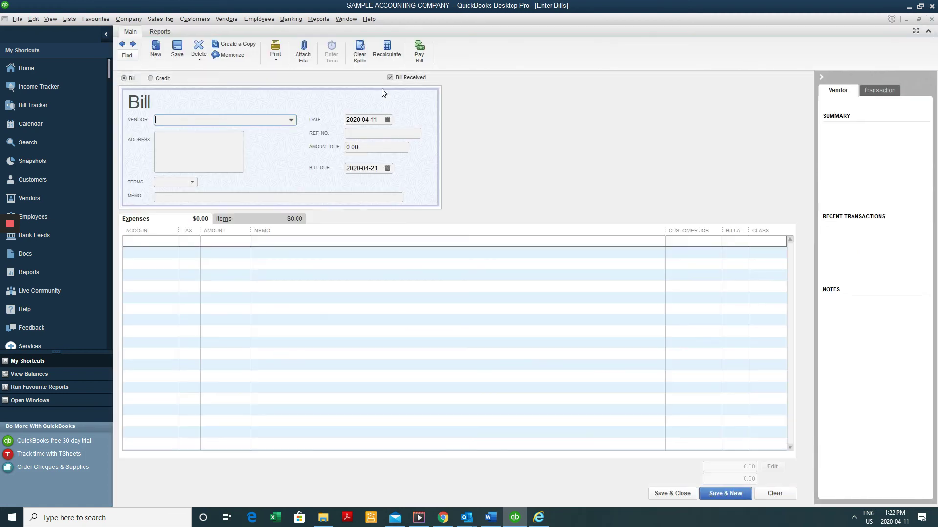
text(123 Co)
key(Tab)
key(Tab)
text(1)
key(Tab)
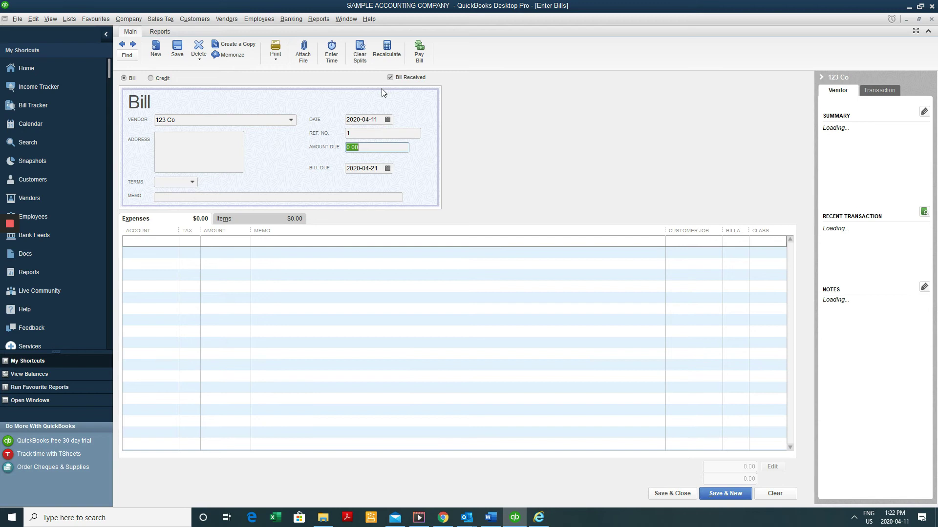
text(400)
key(Tab)
key(Tab)
key(Tab)
key(Tab)
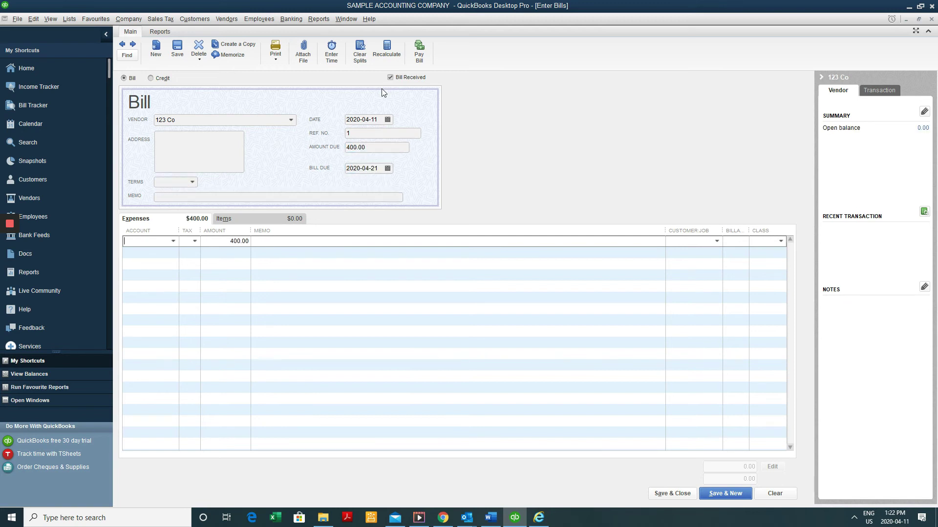
Assign the bill's expense line to the Accounting Services Costs account and the ADVISORY class, leaving the customer blank.
text(a)
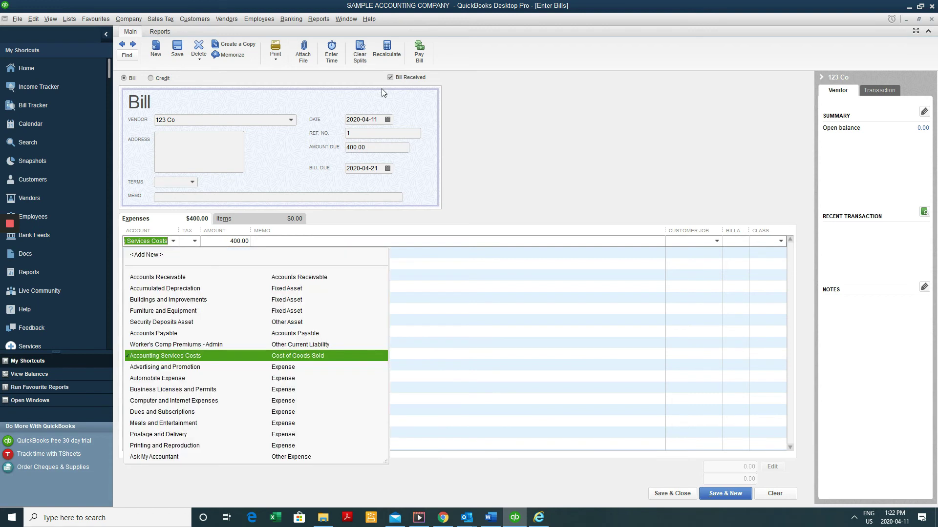
key(Tab)
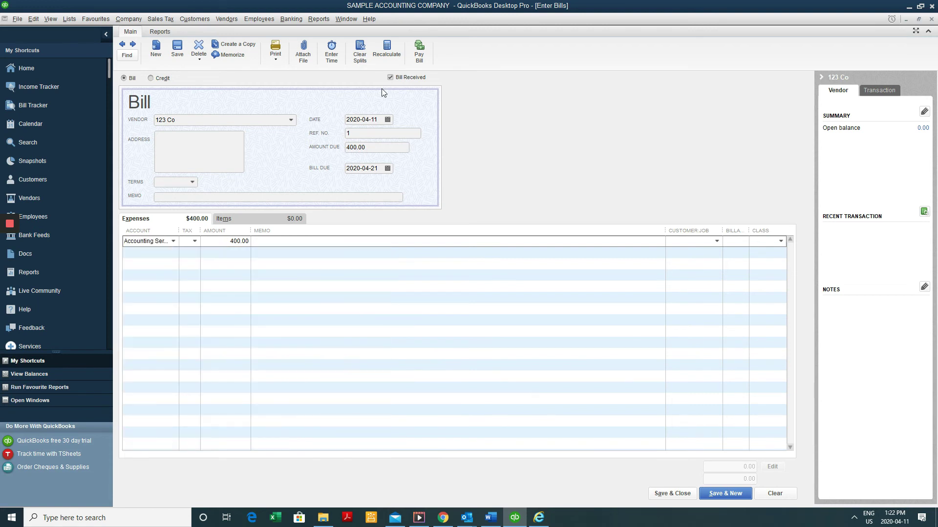
text(S)
key(Tab)
key(Tab)
text(A)
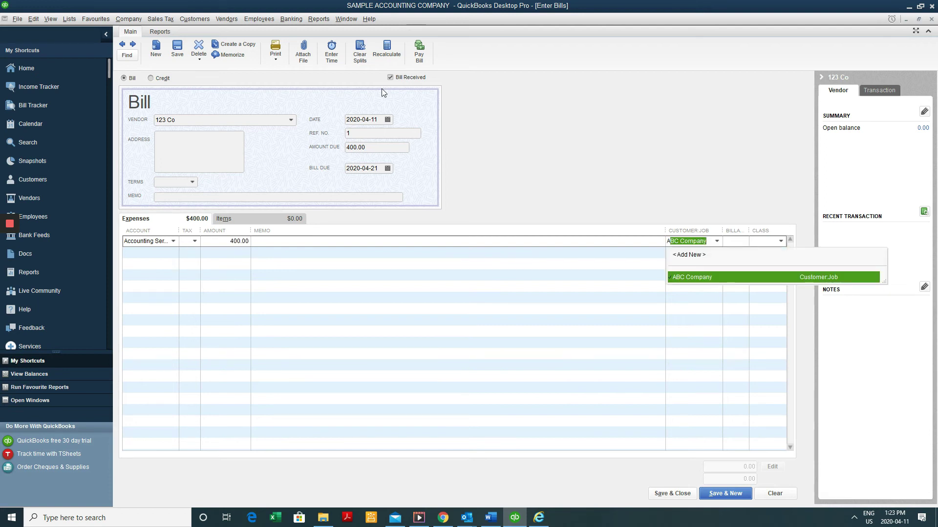
key(BackSpace)
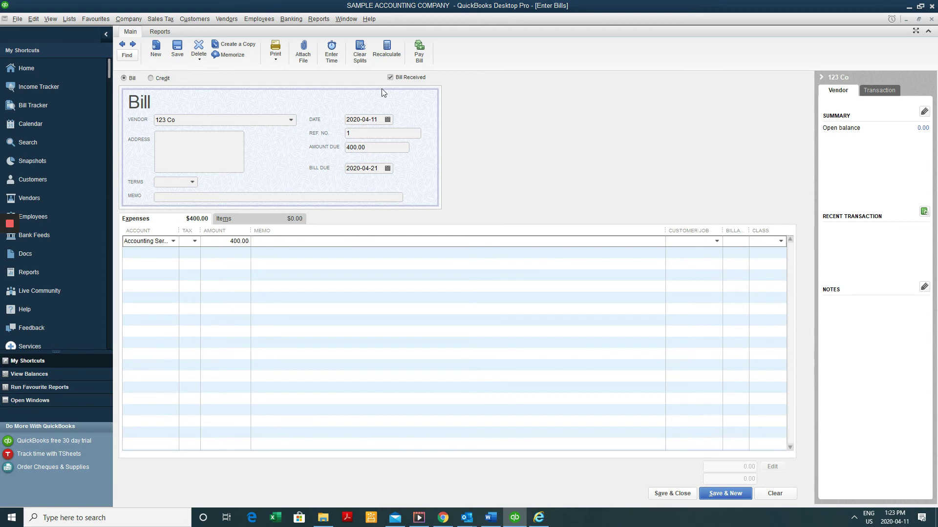
text(A)
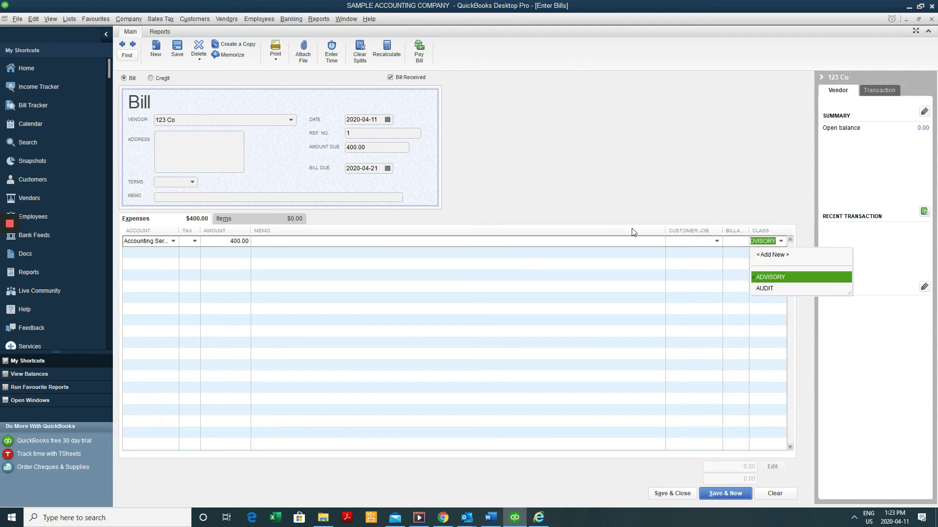
Widen the Customer:Job and Class columns of the expense table, and save the bill to start a new one.
drag(668, 228, 503, 228)
click(732, 241)
drag(732, 241, 646, 239)
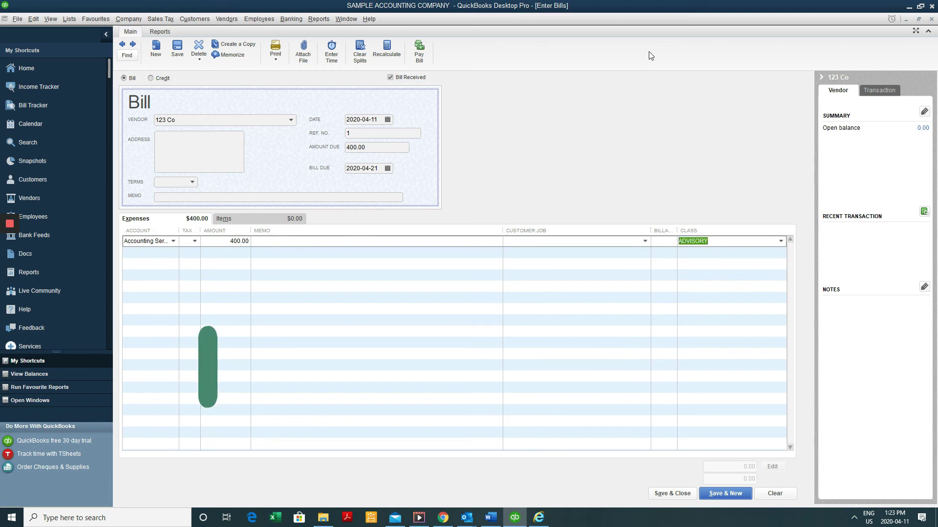
key(Down)
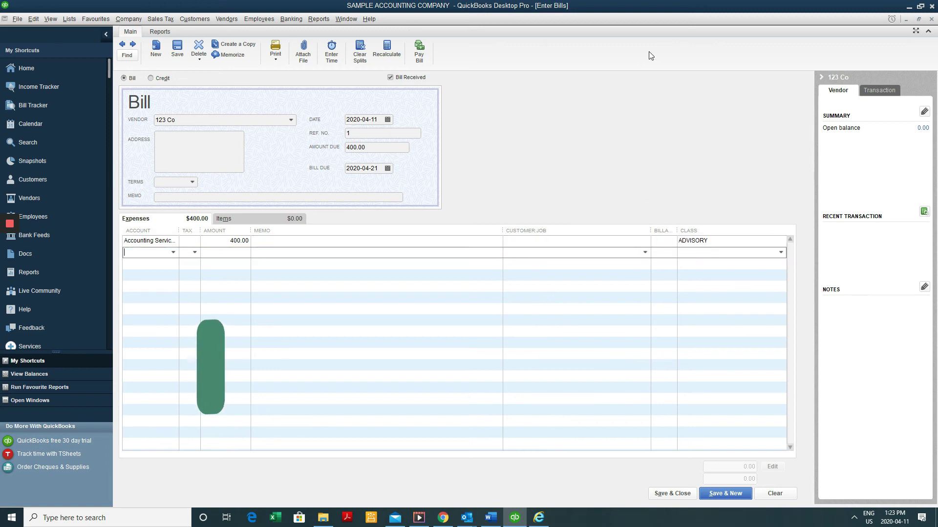
click(725, 494)
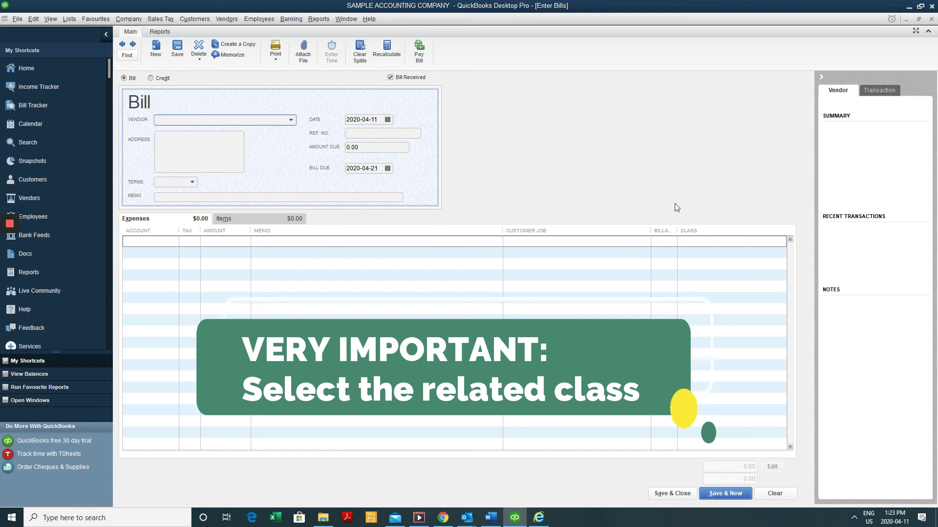
Start a second bill from 123 Co with reference number 2 and widen the Account column of the expense table.
text(1)
key(Tab)
key(Tab)
key(Tab)
key(Tab)
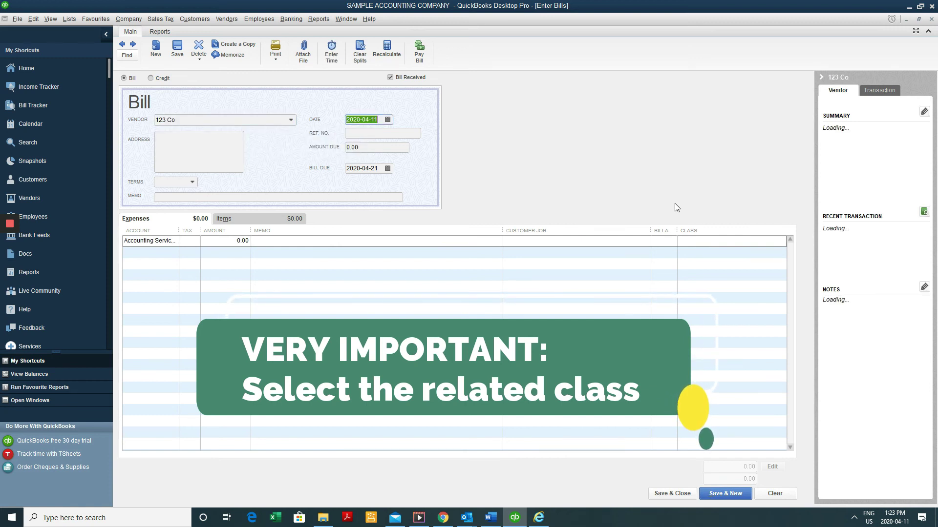
key(Tab)
drag(177, 231, 240, 231)
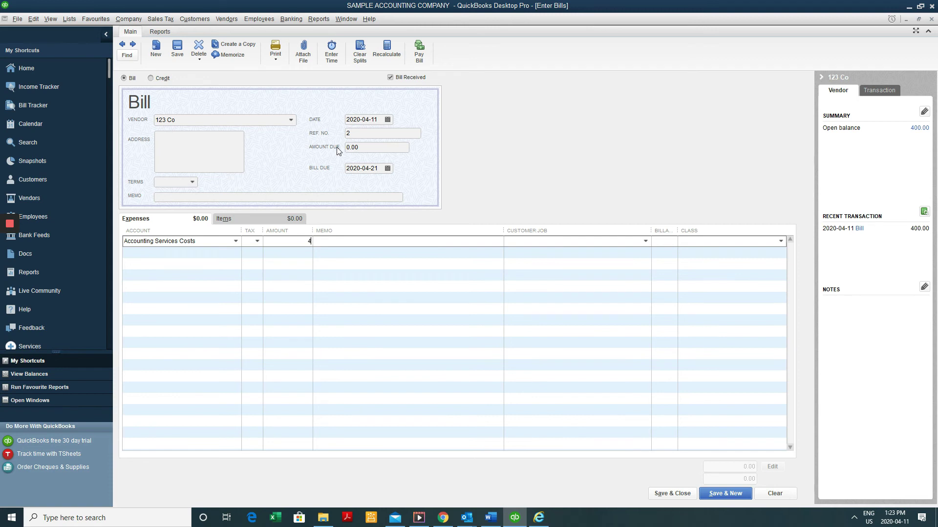
Set the expense line to an amount of 420 under the AUDIT class and save the bill.
text(420)
key(Tab)
text(AU)
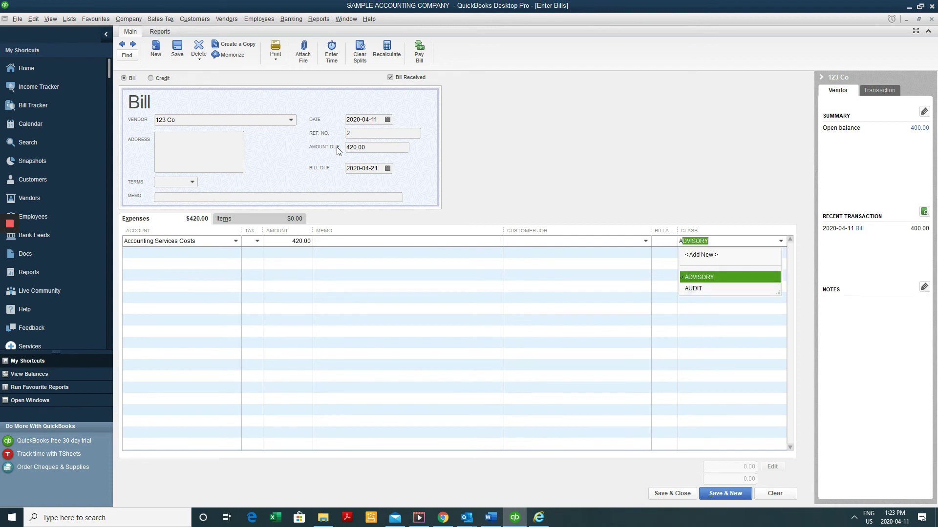
key(Tab)
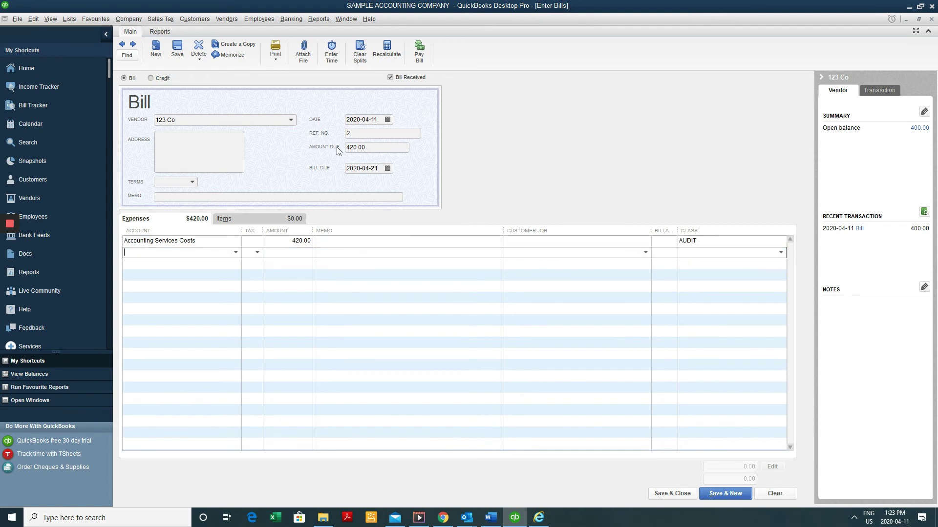
key(alt+s)
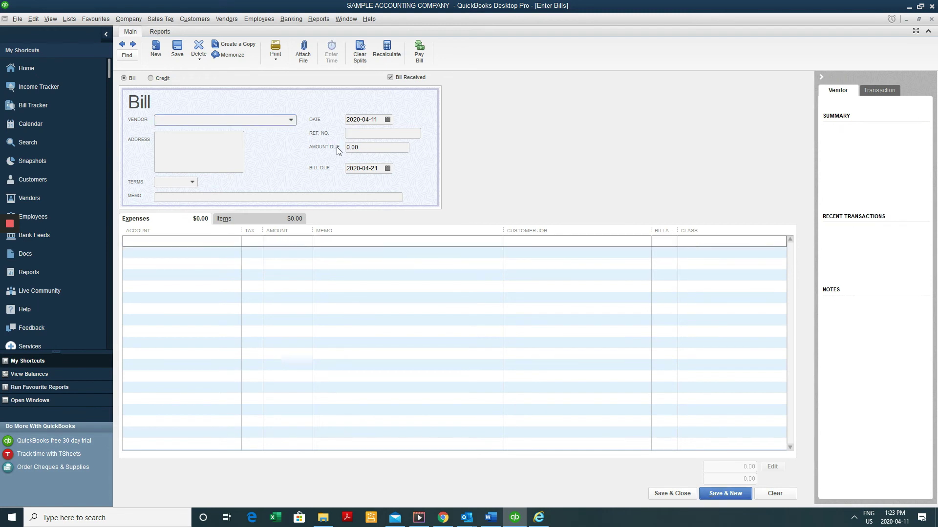
Enter a third bill from 123 Co with reference number 3 and an amount due of 890.
text(123 Co)
key(Tab)
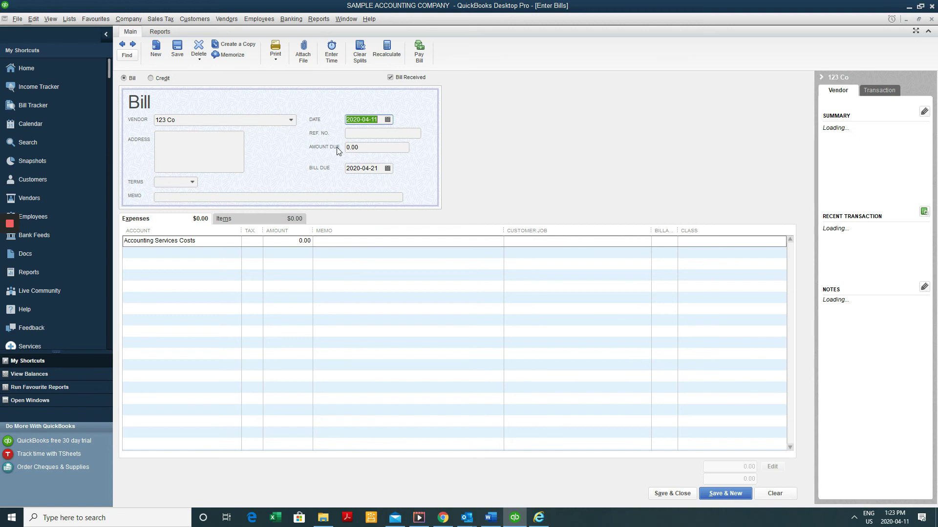
key(Tab)
text(3)
key(Tab)
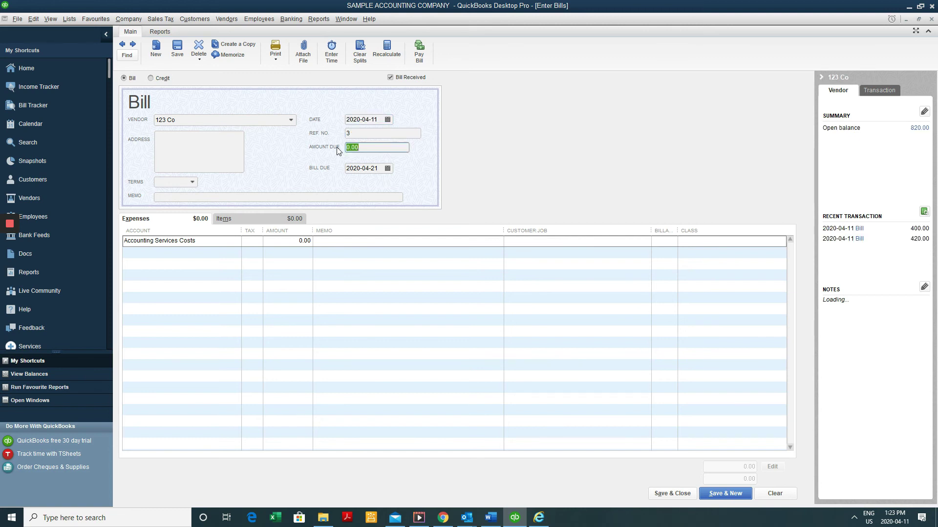
key(Tab)
key(Tab)
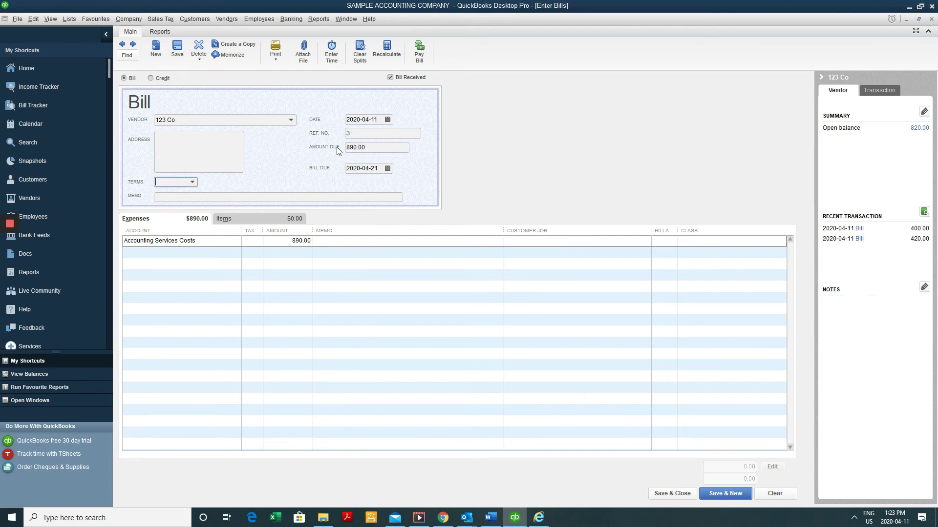
key(Tab)
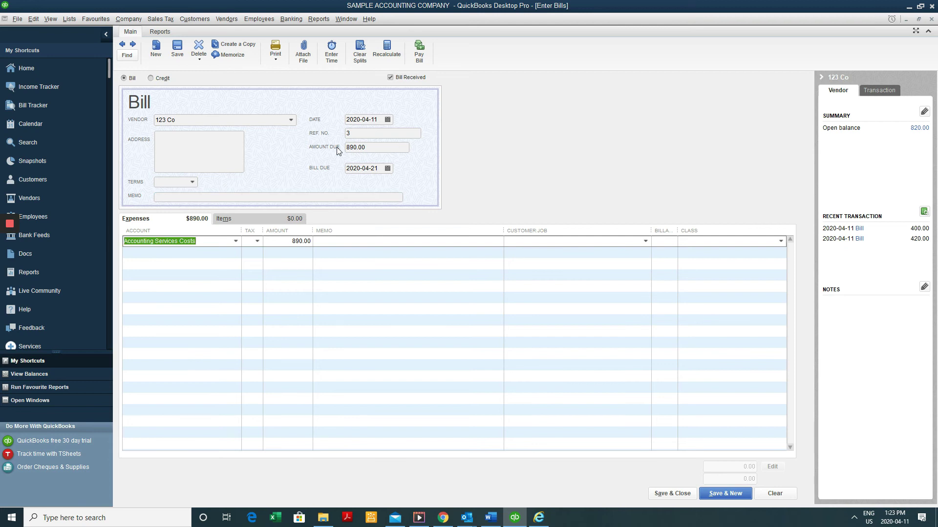
key(Tab)
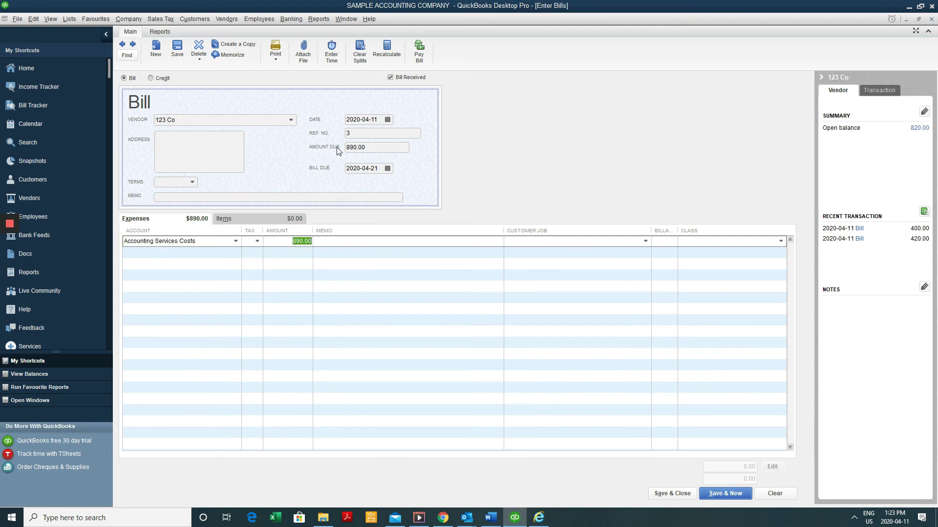
key(Tab)
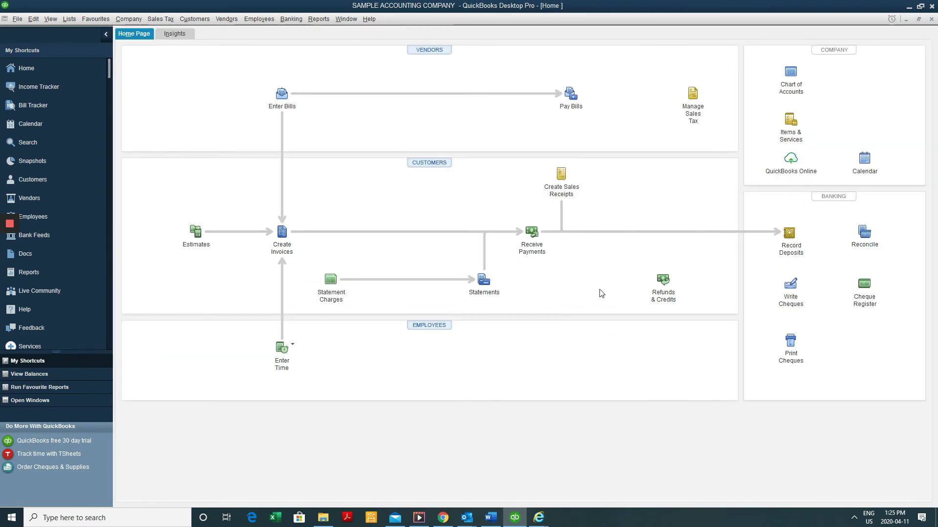
Open the Profit & Loss by Class report, widen the ADVISORY column and apply that width to all columns.
key(alt+r)
key(f)
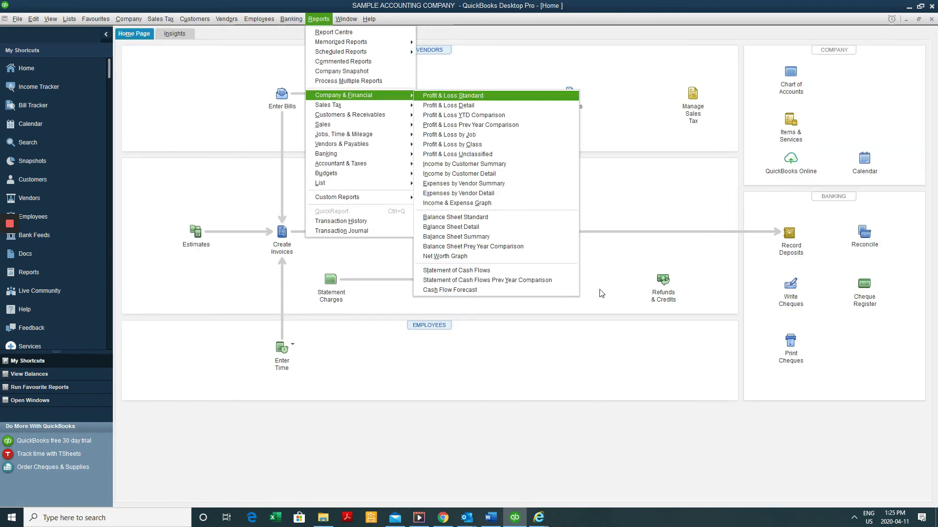
key(c)
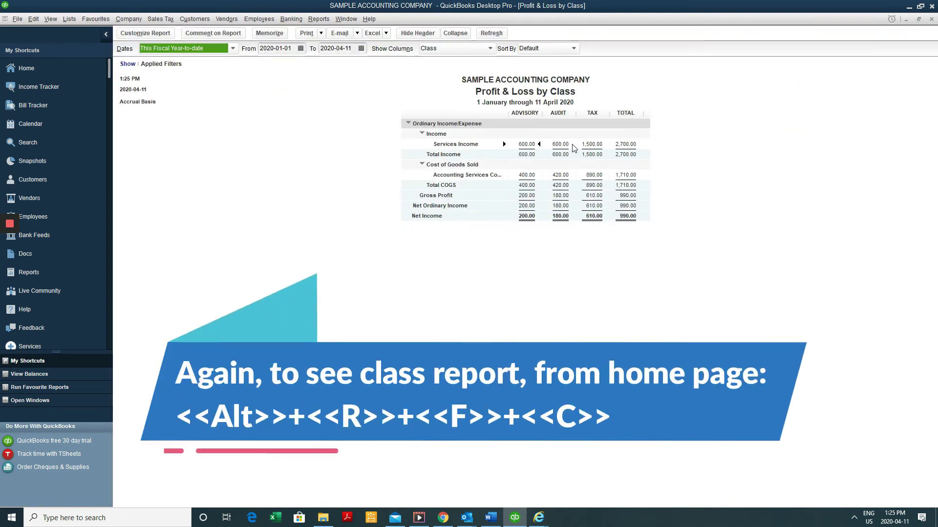
drag(511, 113, 544, 113)
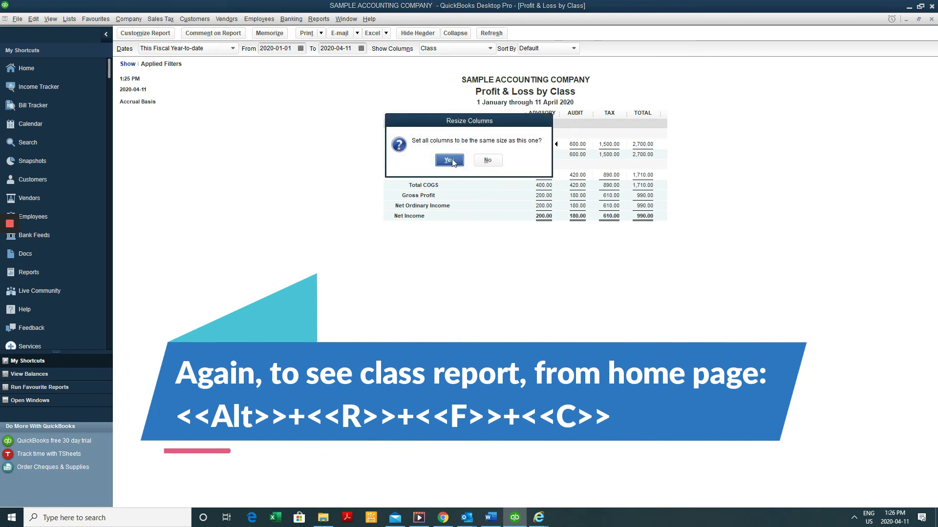
click(450, 161)
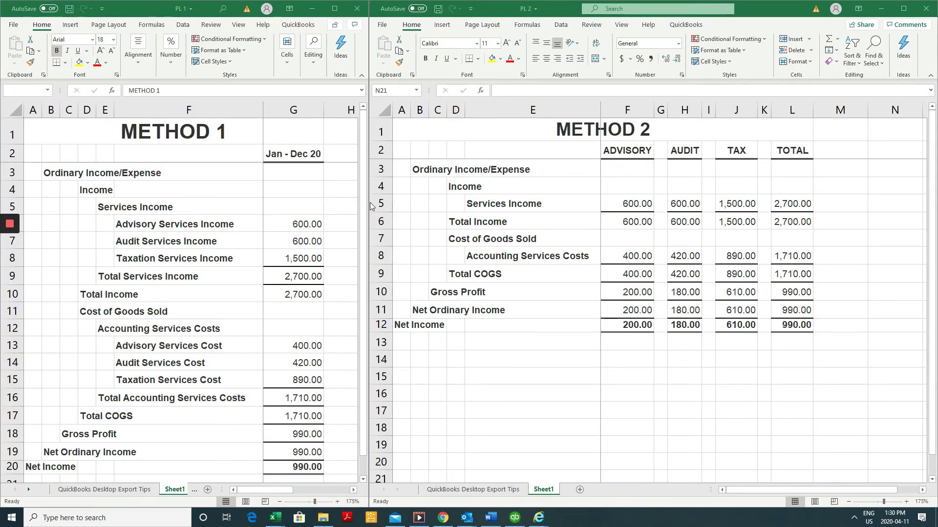
In Excel's PL 1 workbook, delete the row holding the Jan - Dec 20 heading under METHOD 1.
click(293, 153)
key(shift+space)
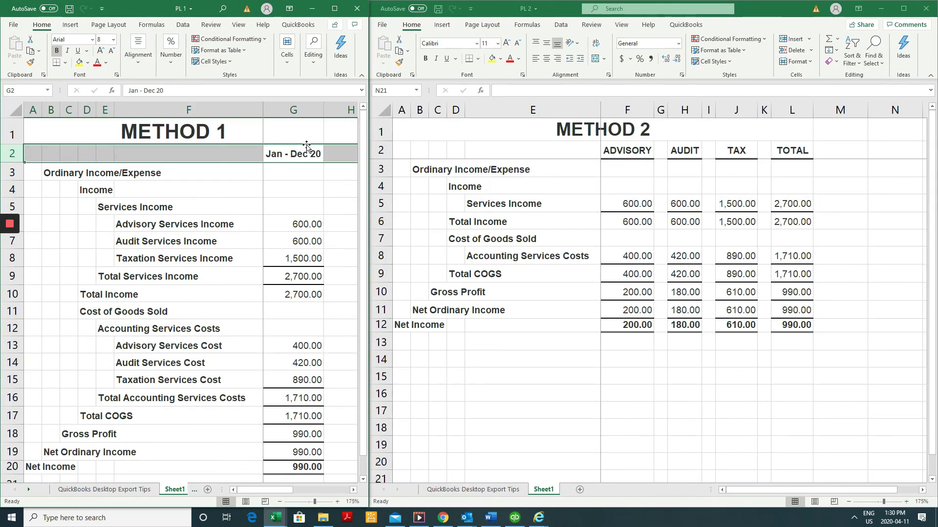
key(ctrl+minus)
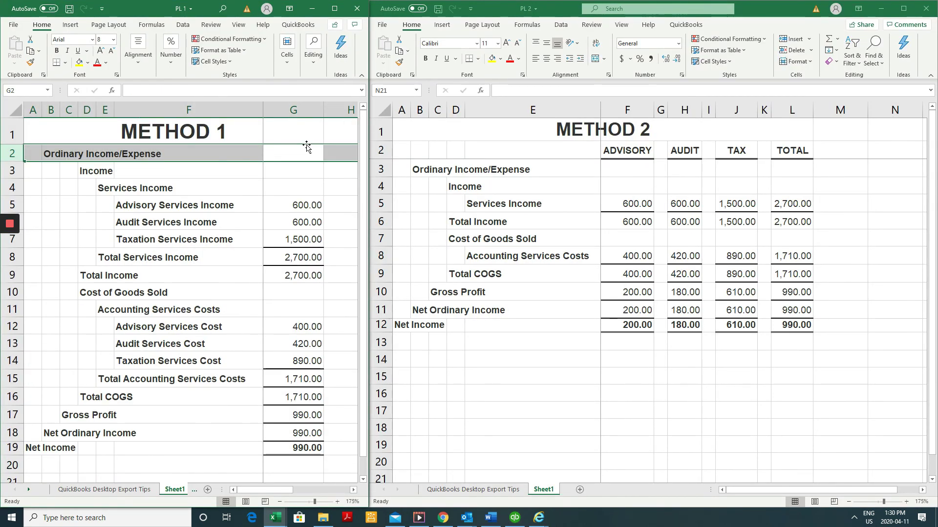
click(596, 365)
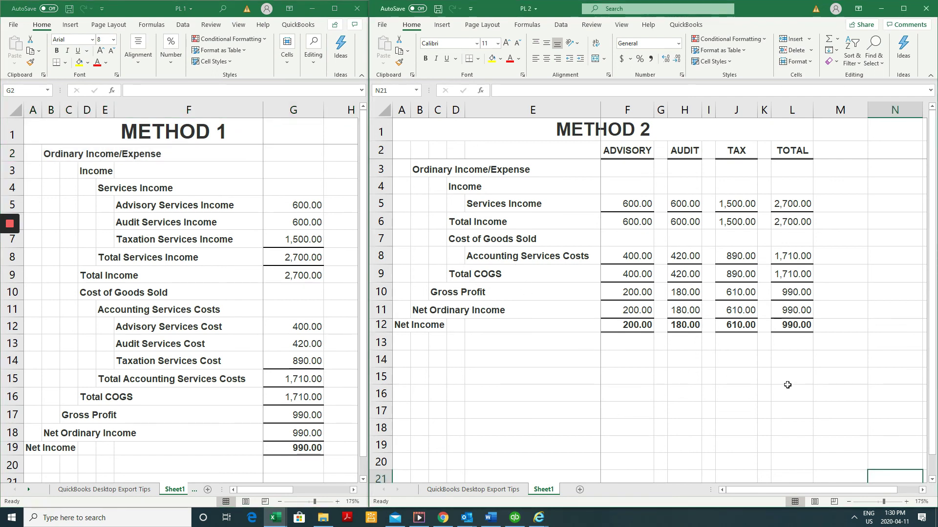
Fill the METHOD 1 title in PL 1 and the METHOD 2 title in PL 2 with yellow.
click(285, 130)
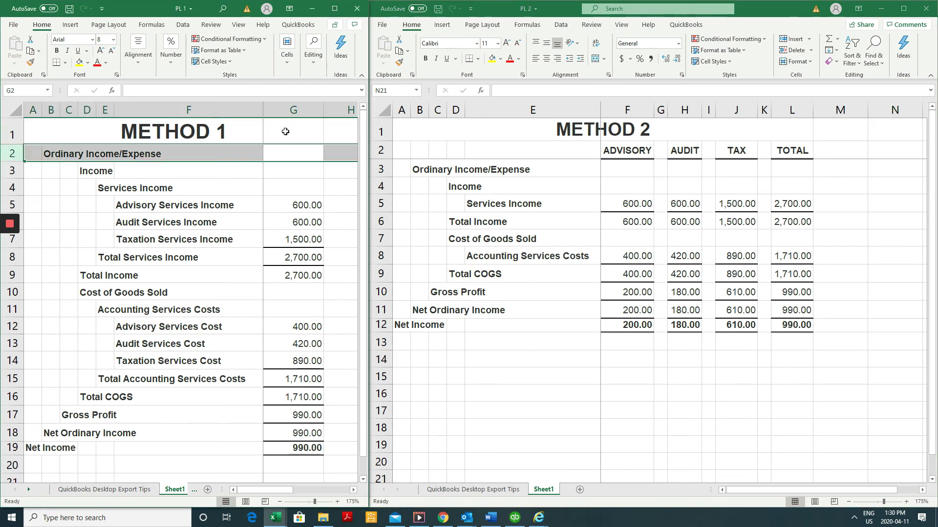
click(285, 129)
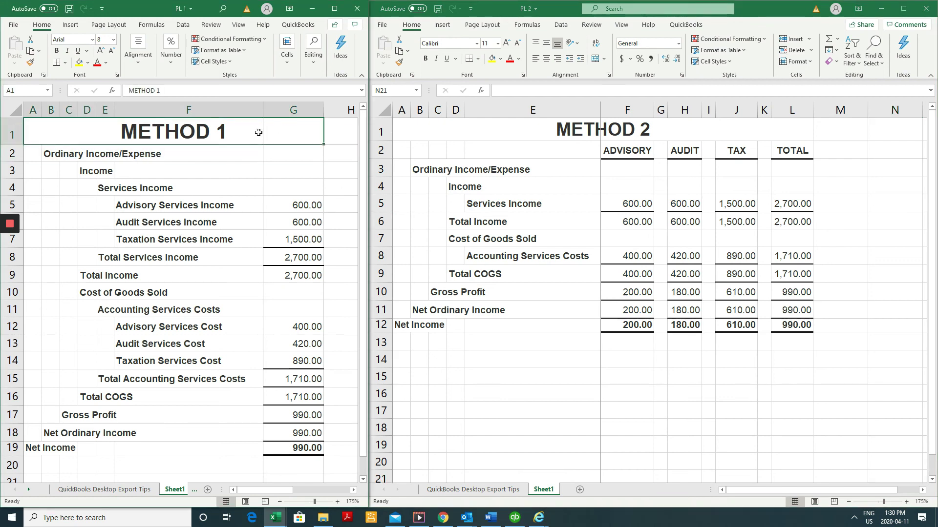
click(79, 62)
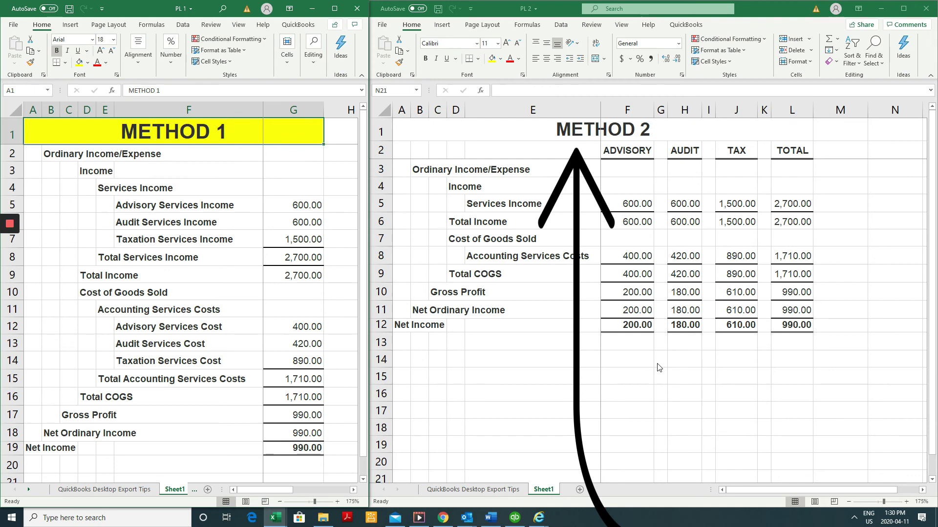
drag(304, 418, 62, 419)
click(756, 130)
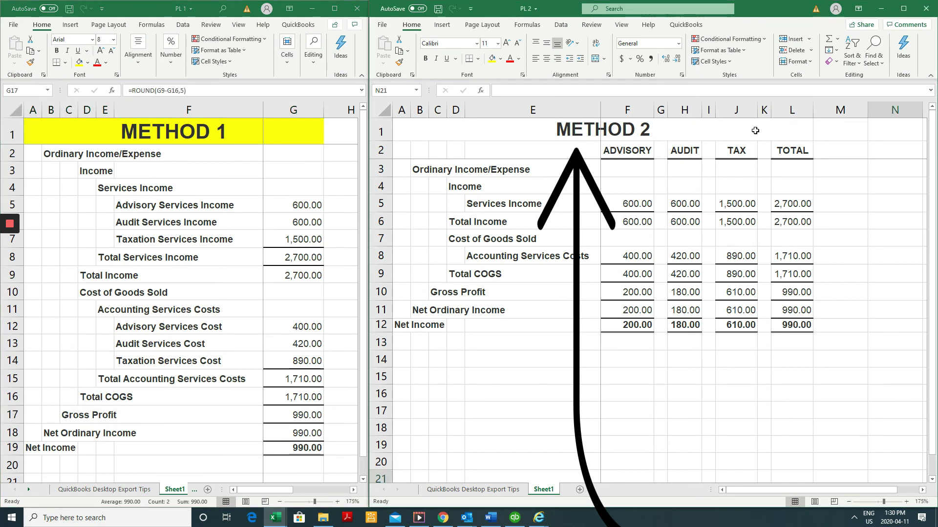
click(492, 59)
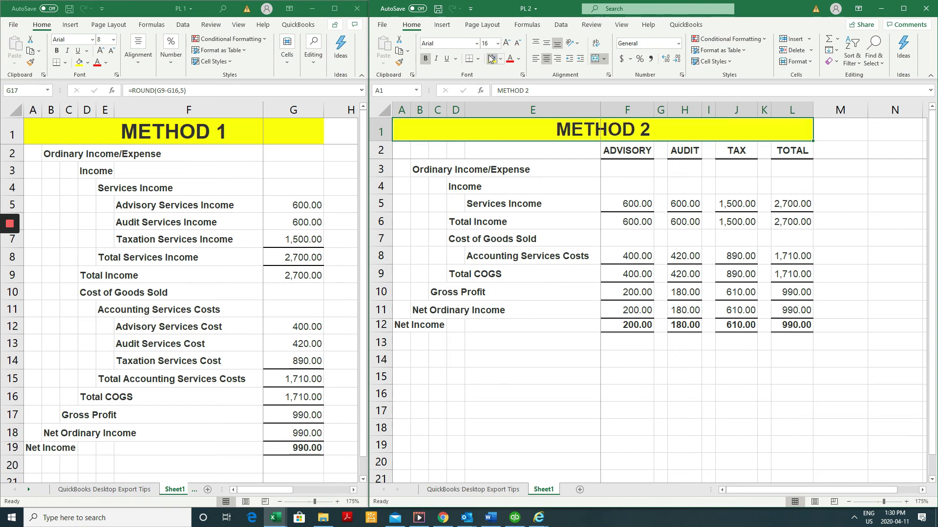
Highlight the Gross Profit row in yellow in both the METHOD 2 and METHOD 1 statements.
drag(425, 296, 782, 296)
drag(787, 294, 394, 294)
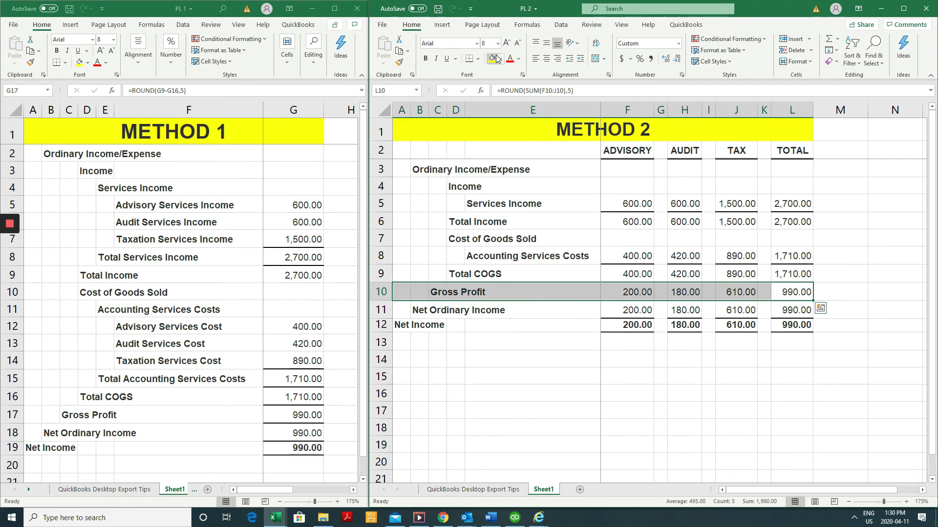
click(494, 61)
click(290, 399)
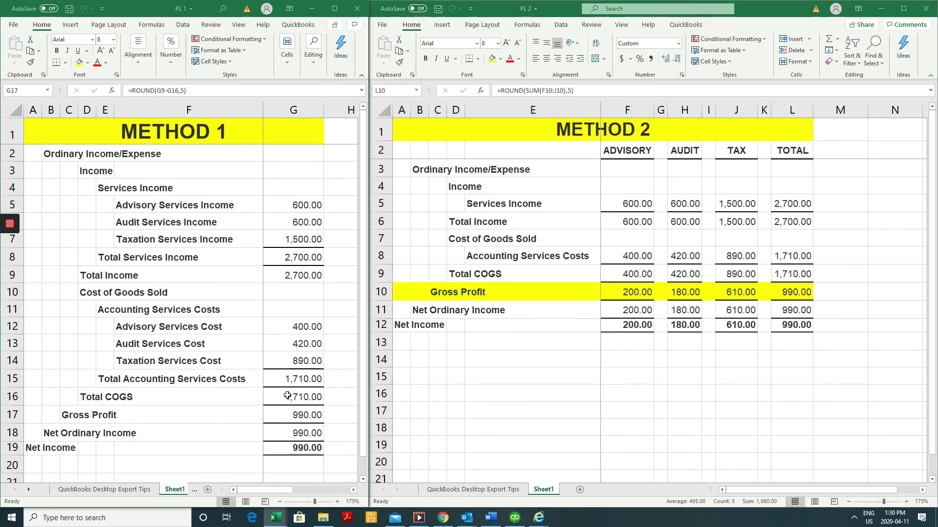
drag(292, 414, 28, 416)
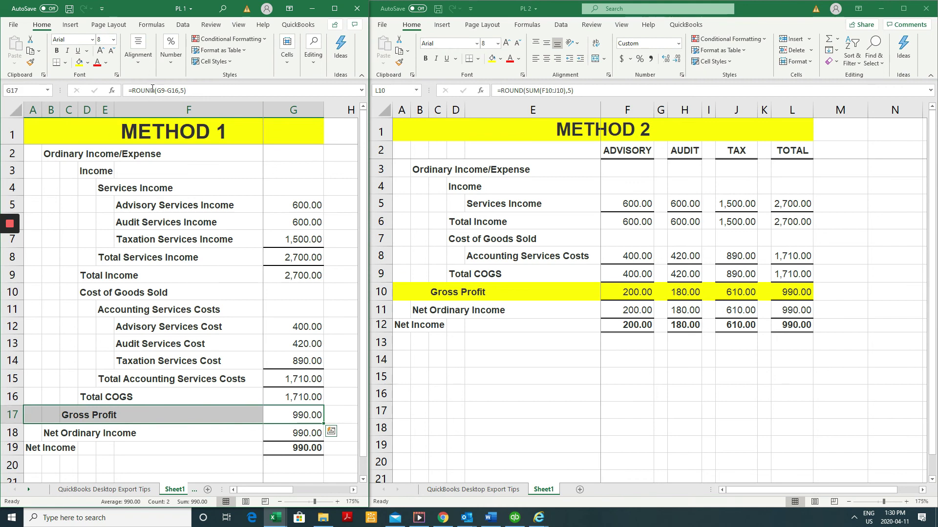
click(80, 62)
click(615, 425)
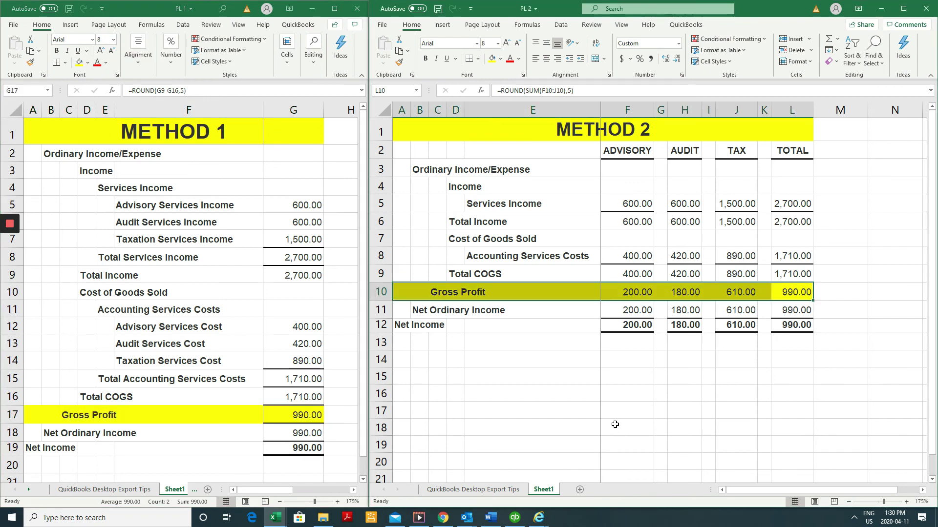
click(615, 425)
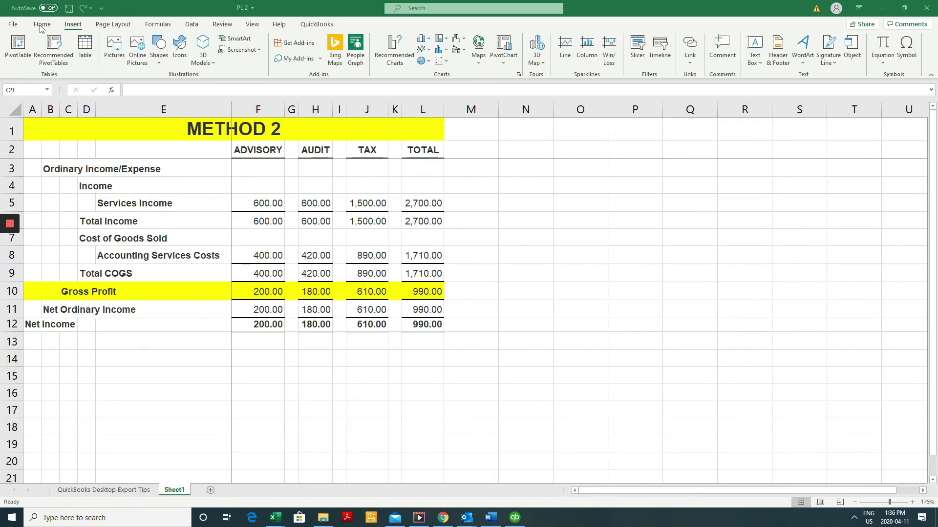
click(427, 64)
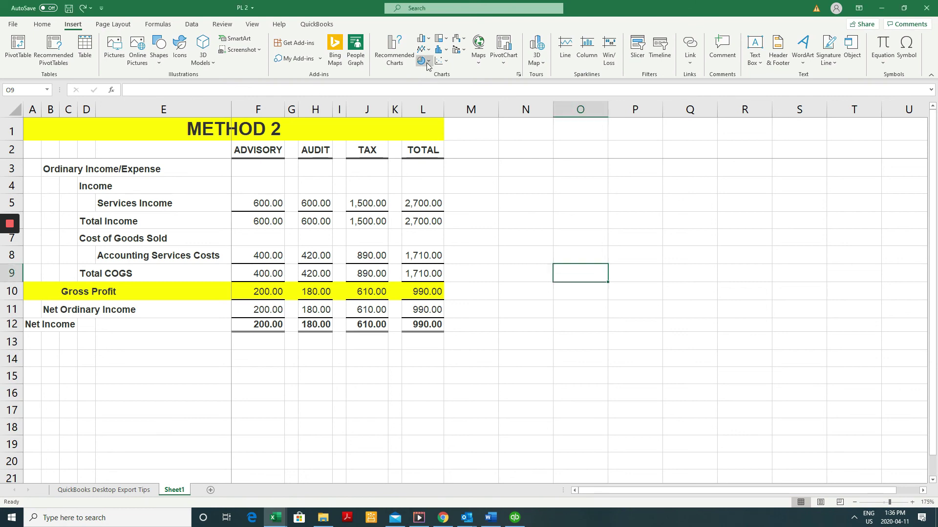
click(428, 63)
click(243, 209)
click(144, 202)
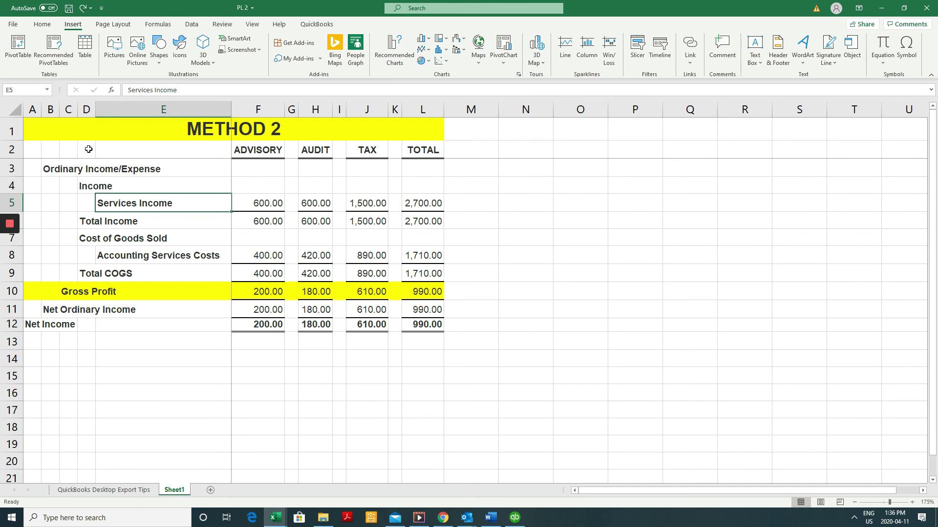
Insert a 3-D pie chart from the row 2 class headings and the Services Income row, columns E to L.
click(88, 149)
drag(117, 153, 410, 154)
drag(155, 201, 424, 205)
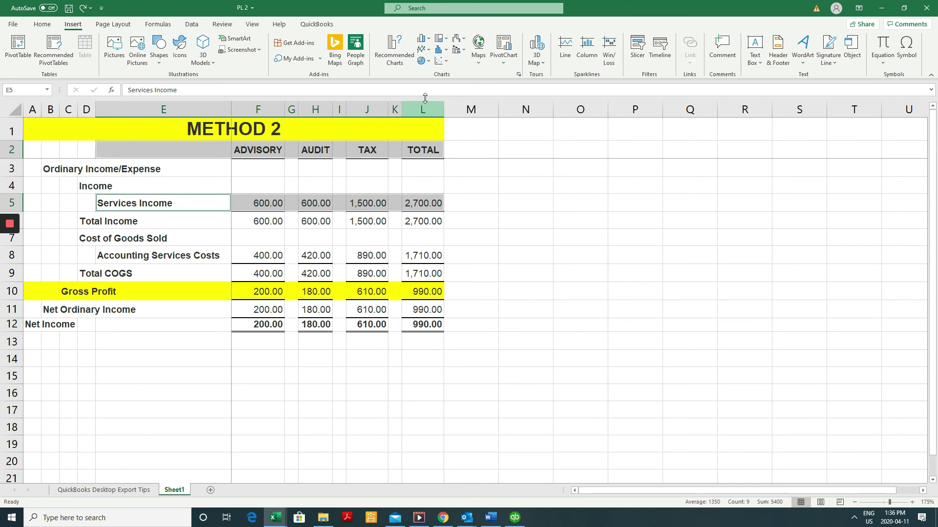
click(427, 62)
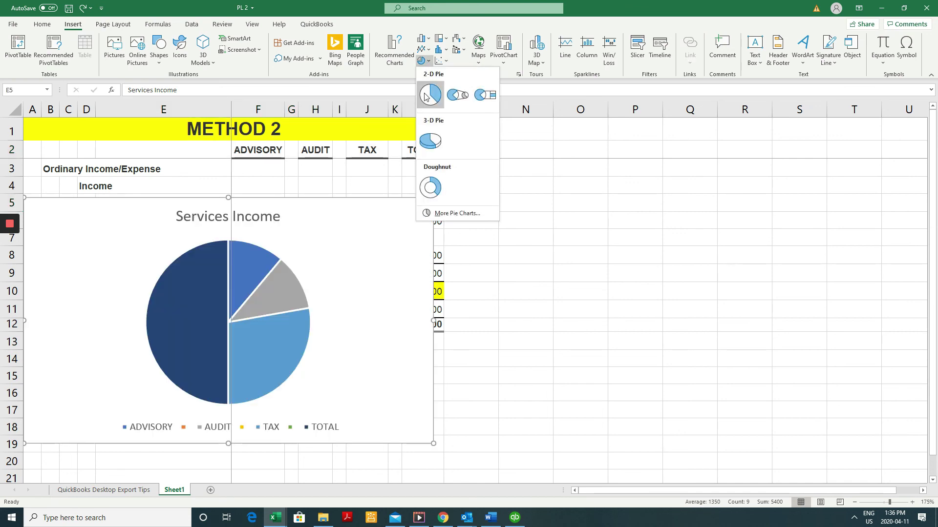
click(430, 141)
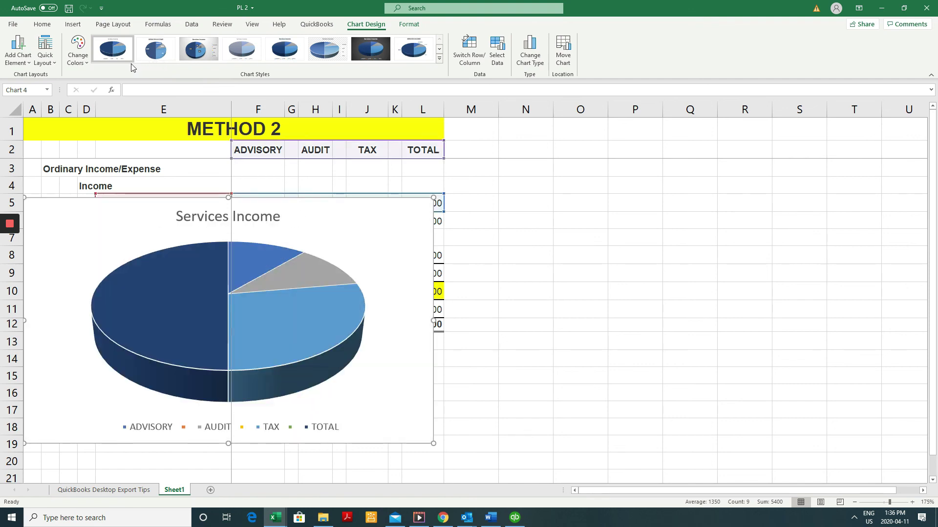
Preview Style 9 on the Services Income pie chart without applying it, and undo the chart's insertion.
click(439, 59)
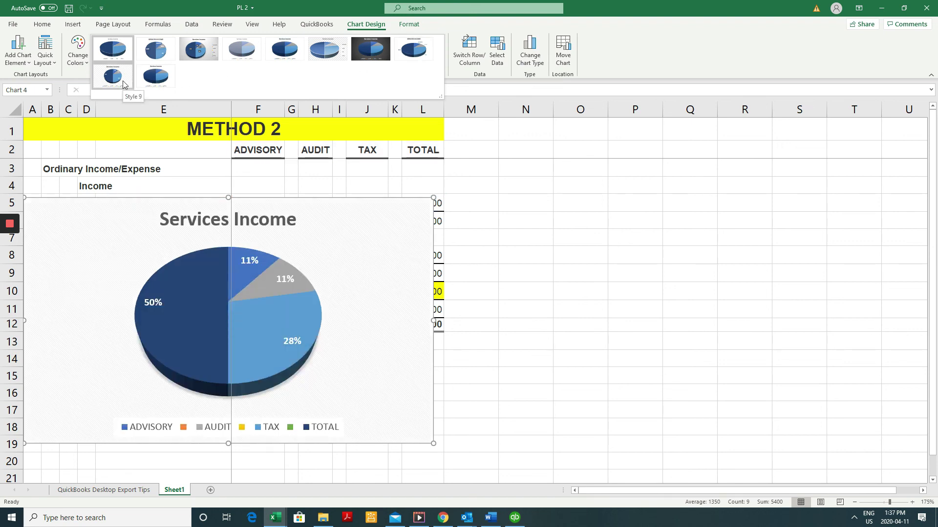
key(Escape)
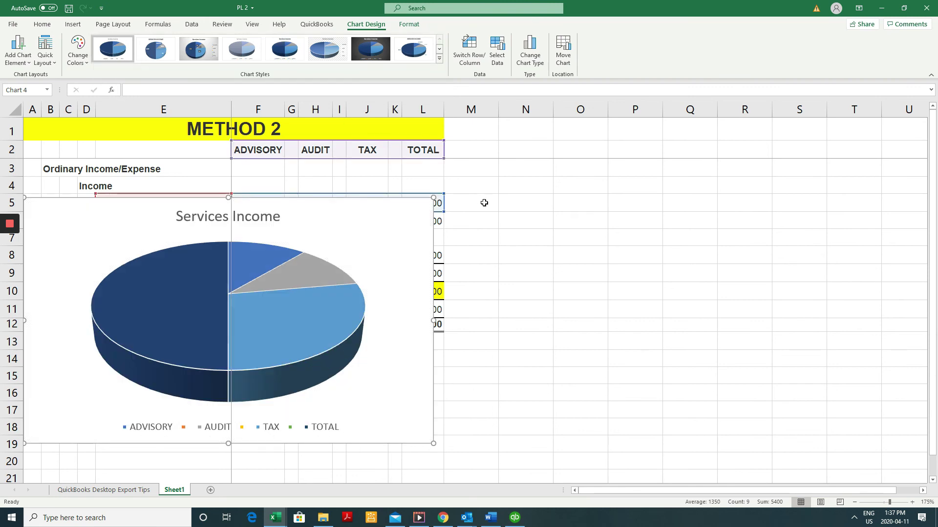
key(Escape)
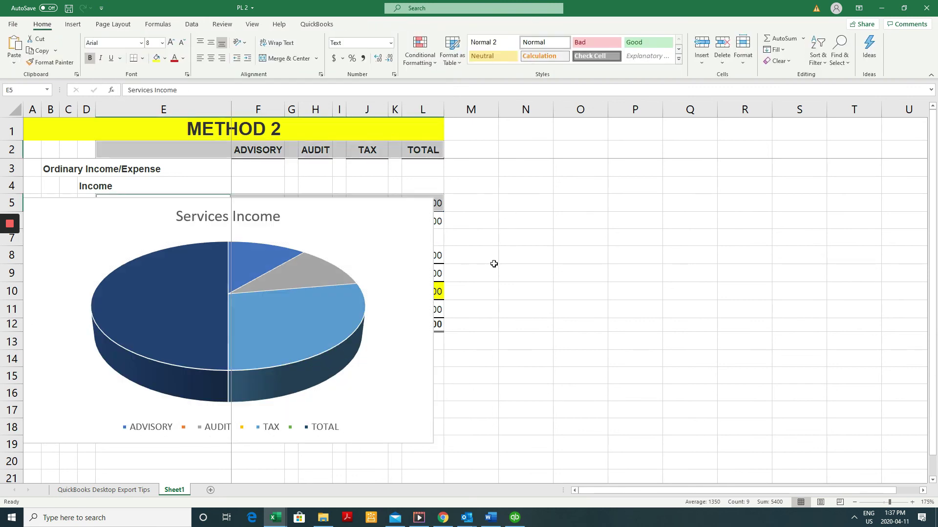
key(ctrl+z)
click(494, 262)
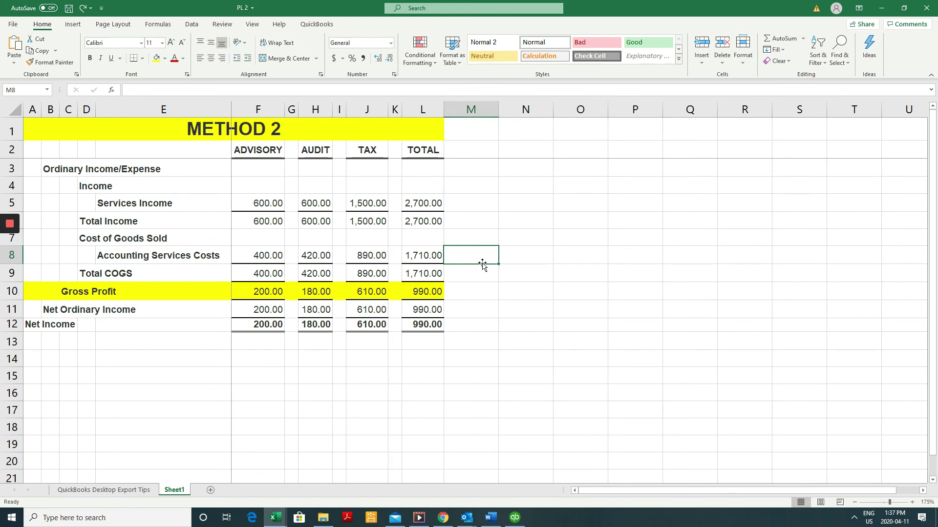
click(176, 190)
click(116, 151)
drag(116, 152, 415, 151)
Insert a 3-D clustered column chart from the class headings, Services Income and Gross Profit rows, columns C to L.
click(67, 147)
drag(67, 147, 415, 148)
drag(74, 197, 415, 200)
drag(72, 290, 417, 286)
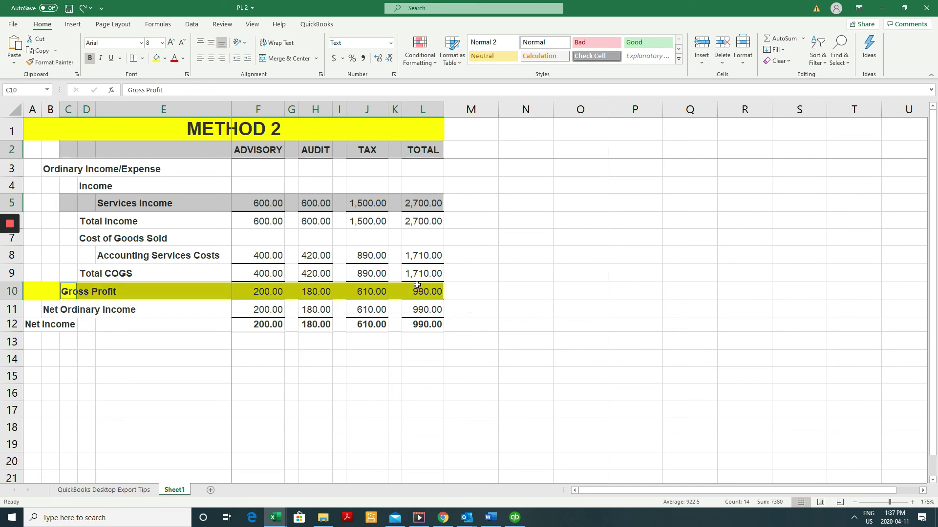
click(73, 24)
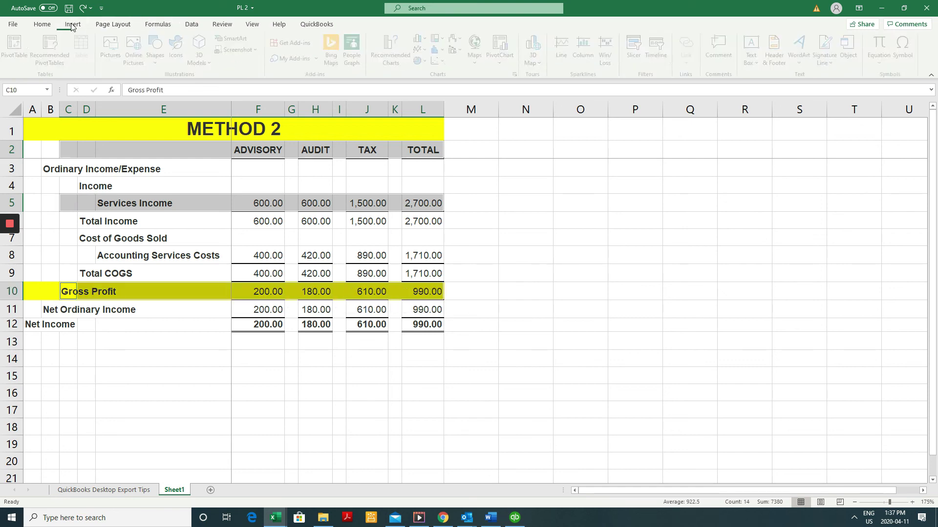
click(422, 39)
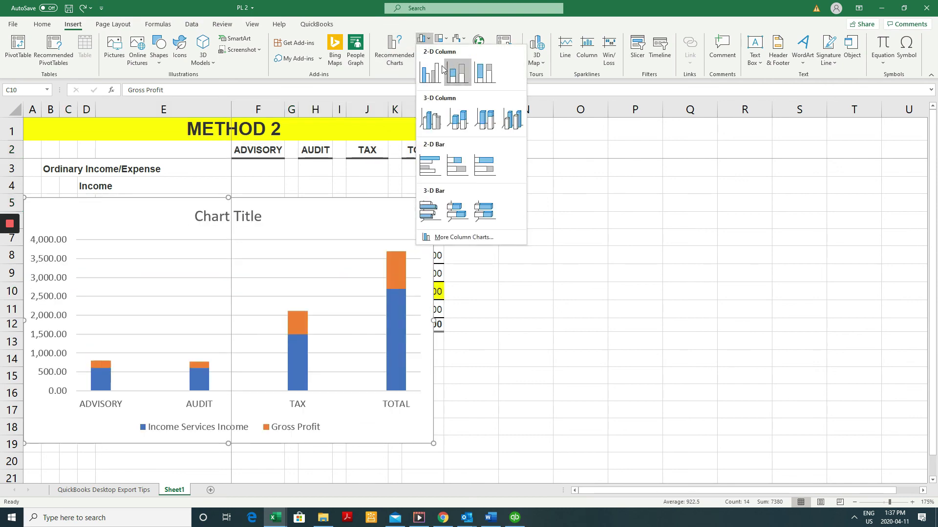
click(430, 119)
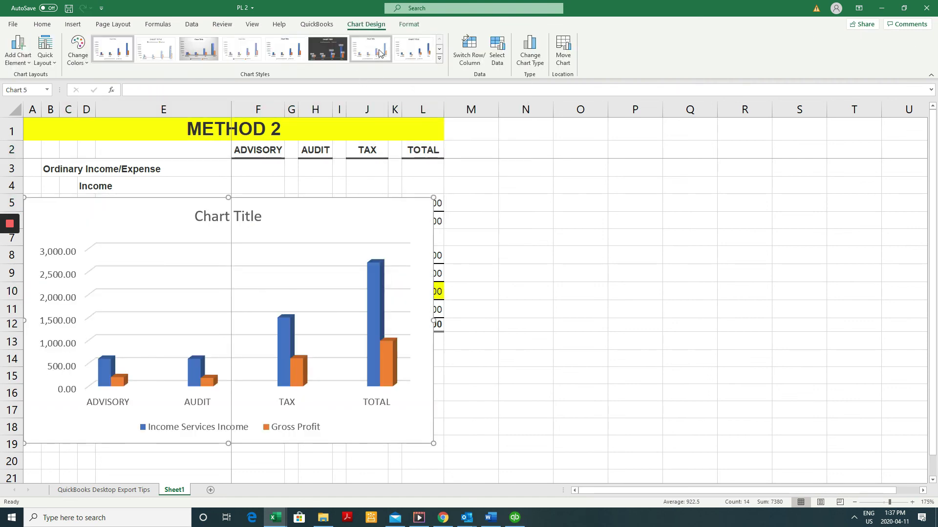
Restyle the column chart with the design that has fading gradient columns and a bold uppercase title.
click(380, 53)
click(415, 56)
scroll(415, 57, down, 1)
scroll(413, 56, up, 1)
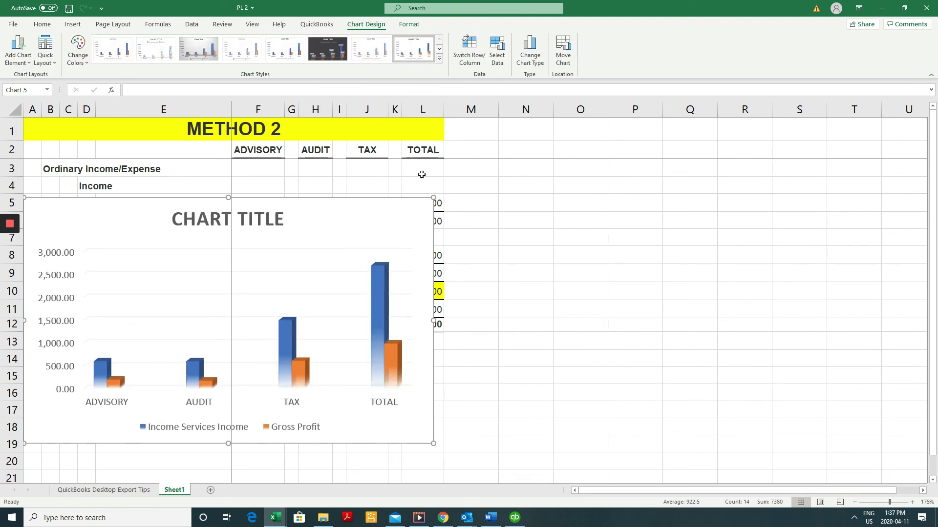
Undo the column chart's style changes and its insertion.
click(469, 186)
key(ctrl+z)
key(ctrl+z)
key(ctrl+z)
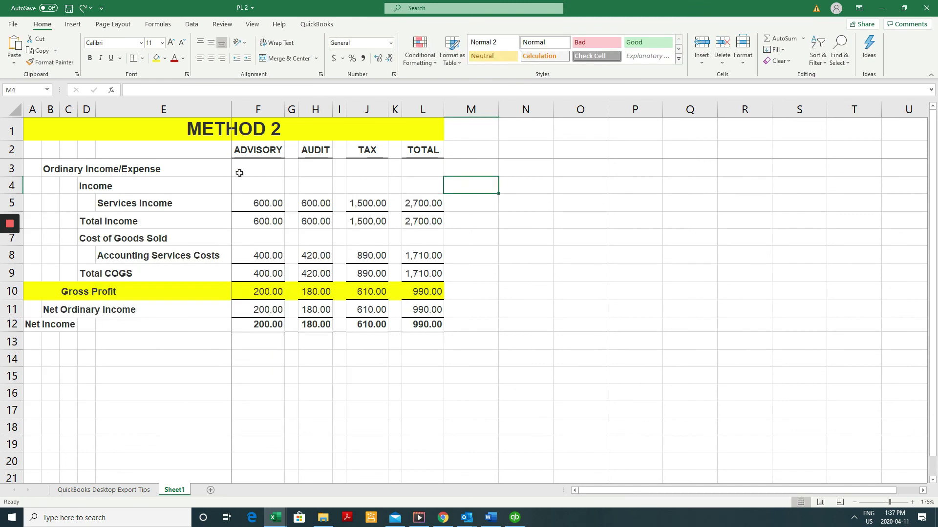
Preview a 3-D clustered column chart of the class headings with the Services Income, Total COGS and Gross Profit rows, columns C to L.
click(79, 155)
drag(69, 151, 413, 151)
drag(73, 205, 415, 203)
drag(74, 272, 425, 272)
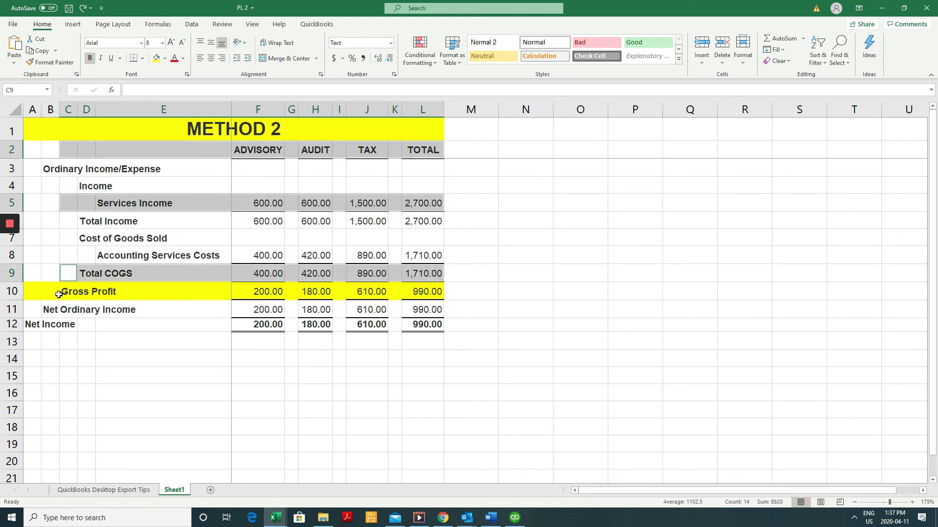
drag(65, 292, 414, 289)
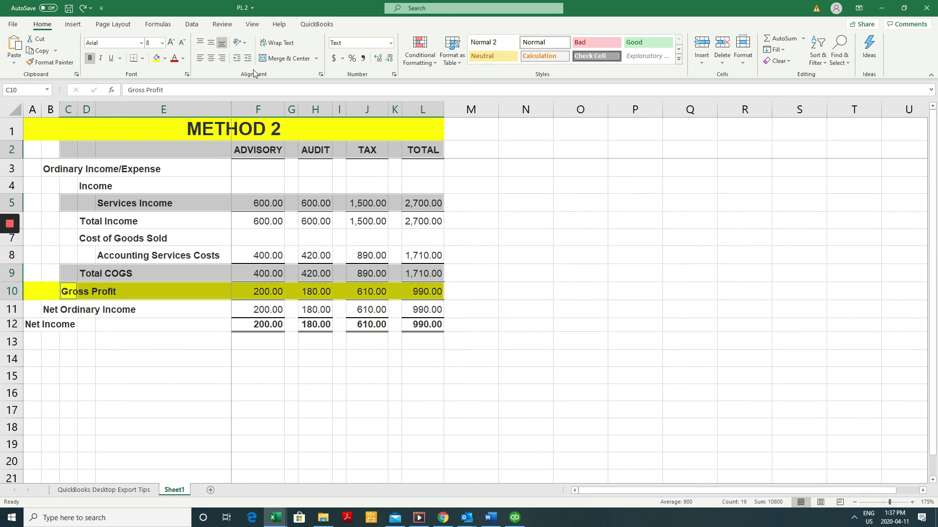
click(68, 24)
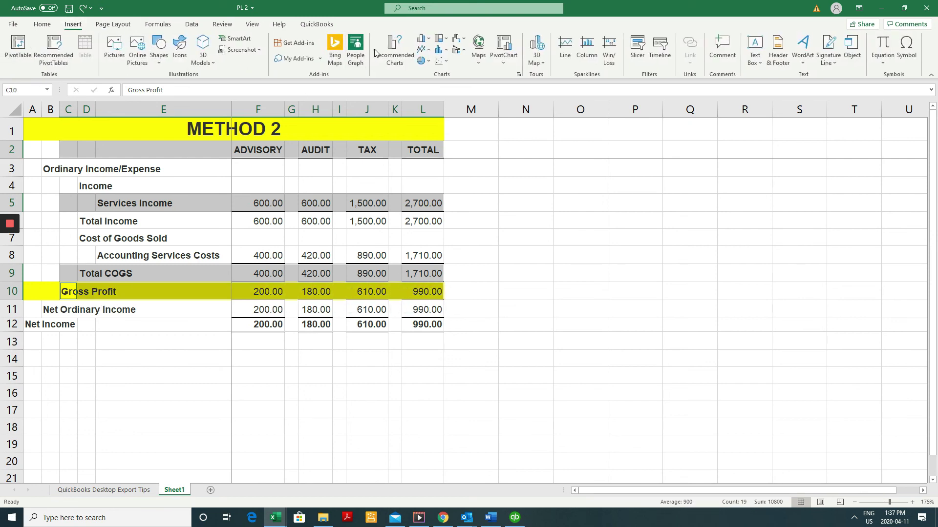
click(419, 42)
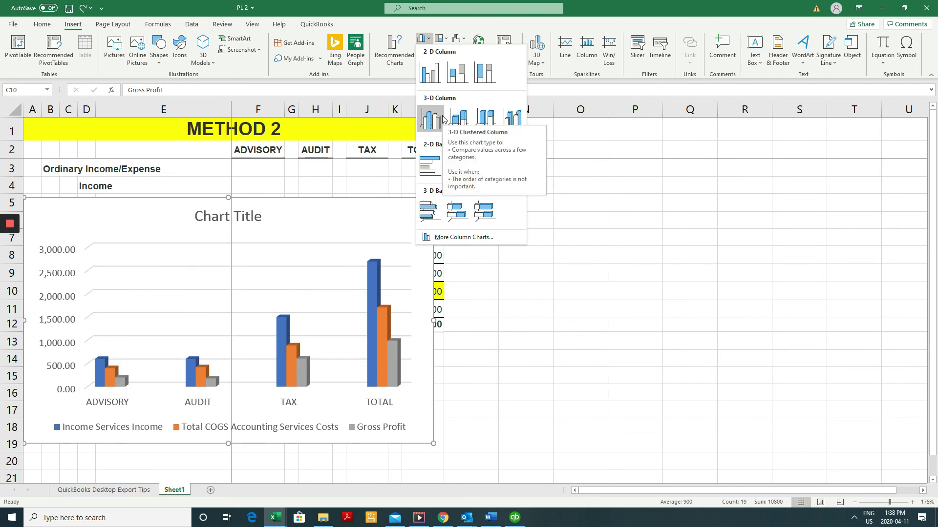
key(Escape)
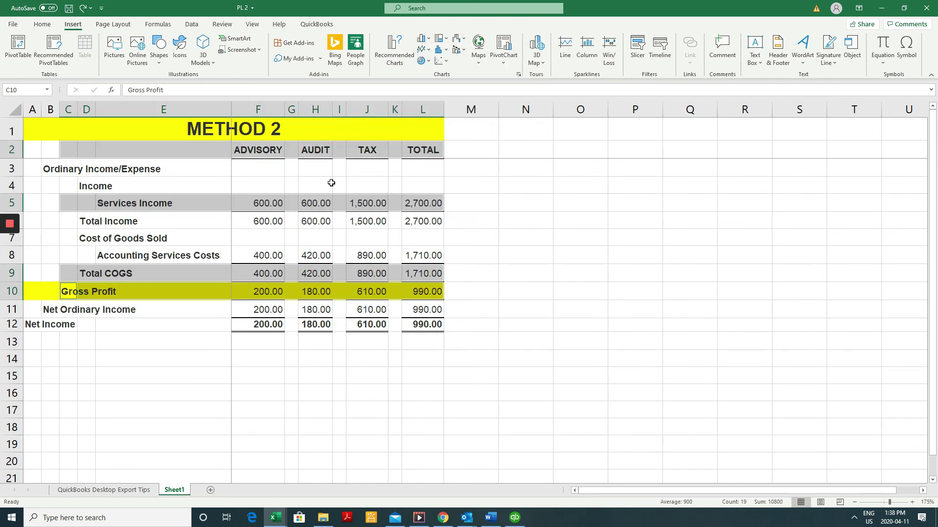